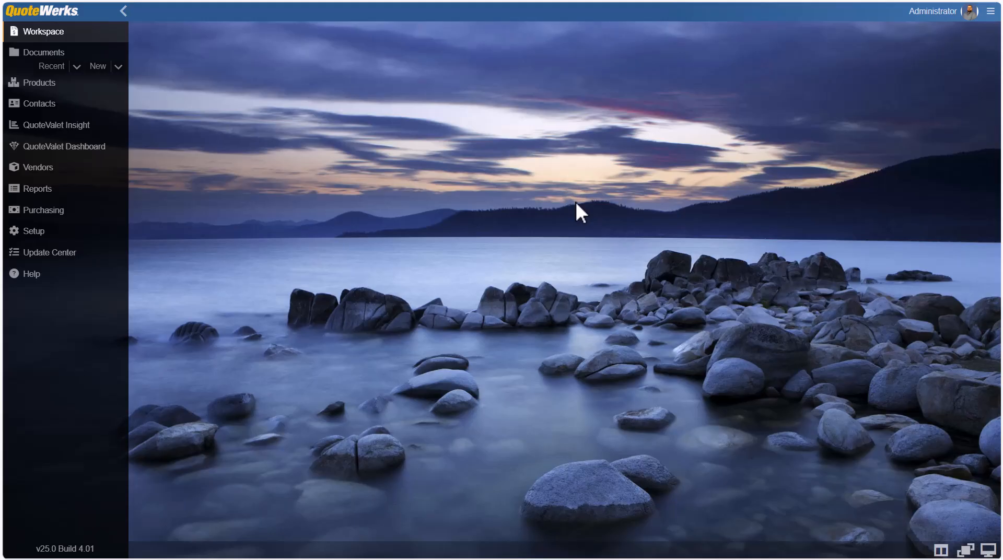
Step: Create a new empty QUOTE layout named "Demo Layout" in the Layout Designer
left_click(79, 231)
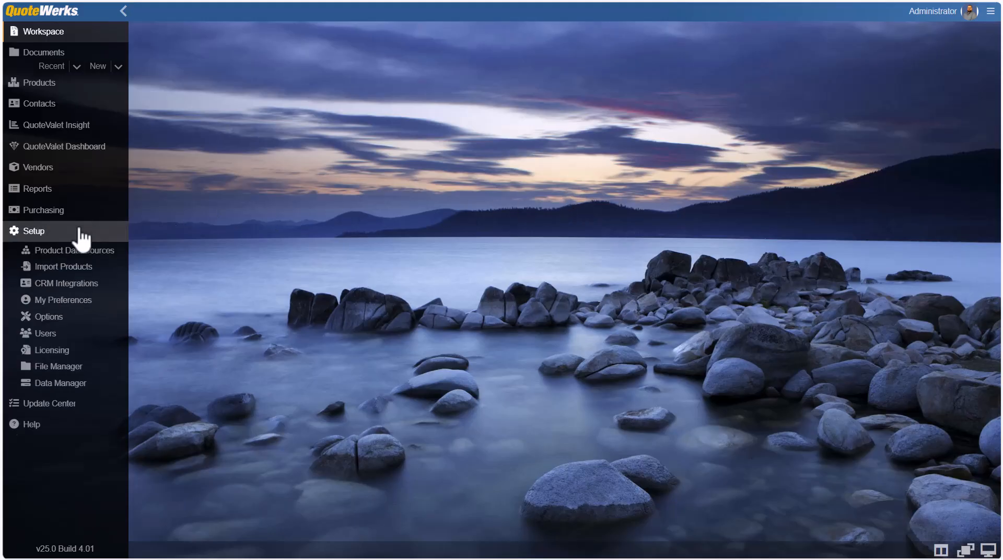
left_click(66, 400)
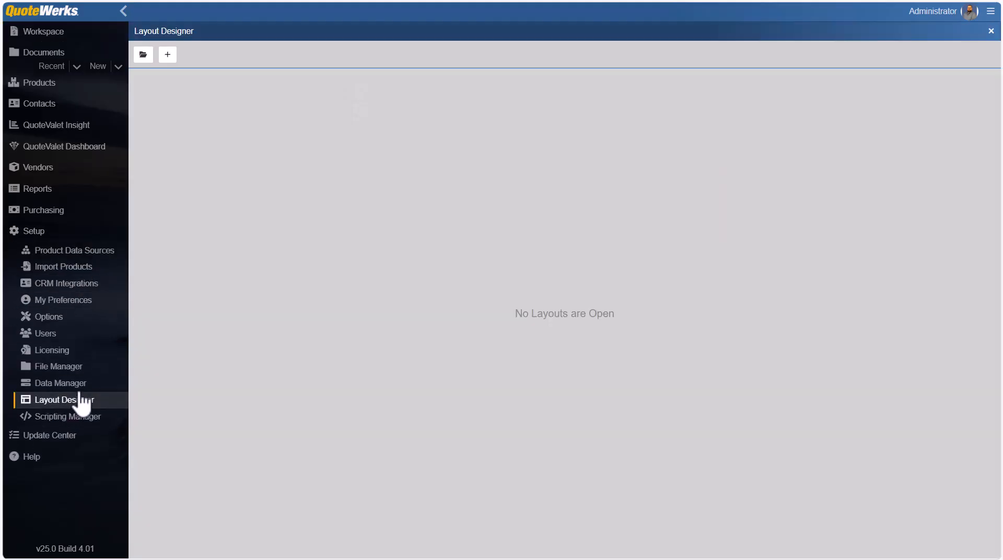
left_click(168, 56)
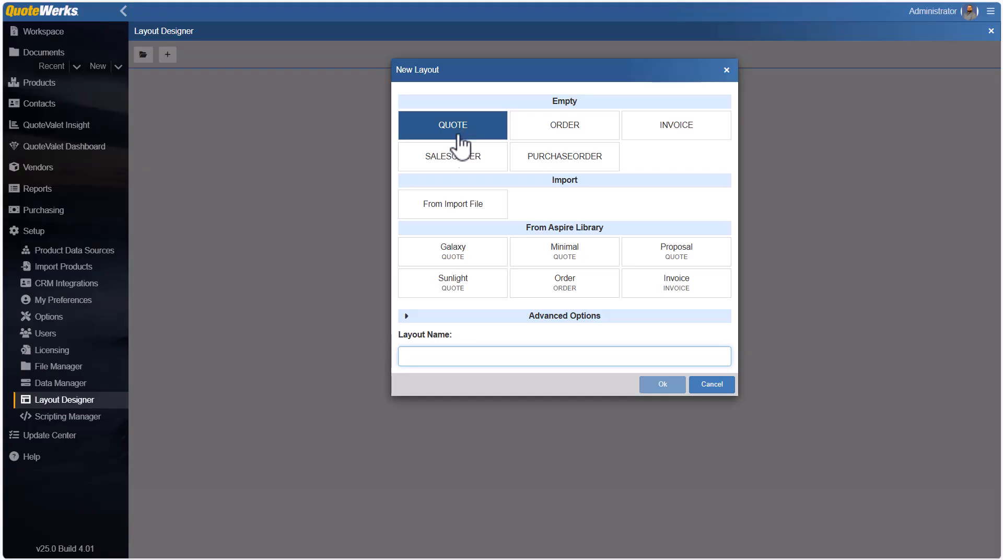
type("Demo Layout")
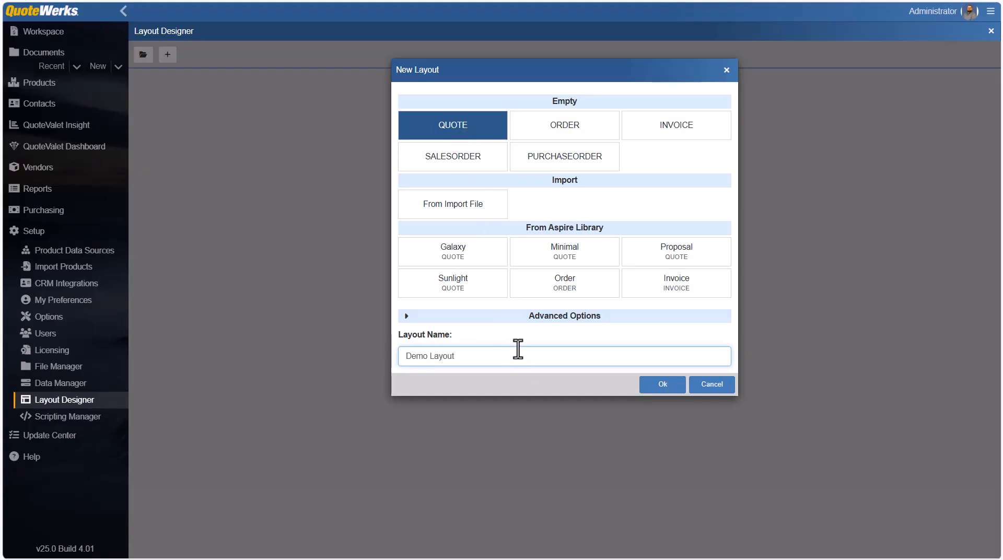
left_click(663, 385)
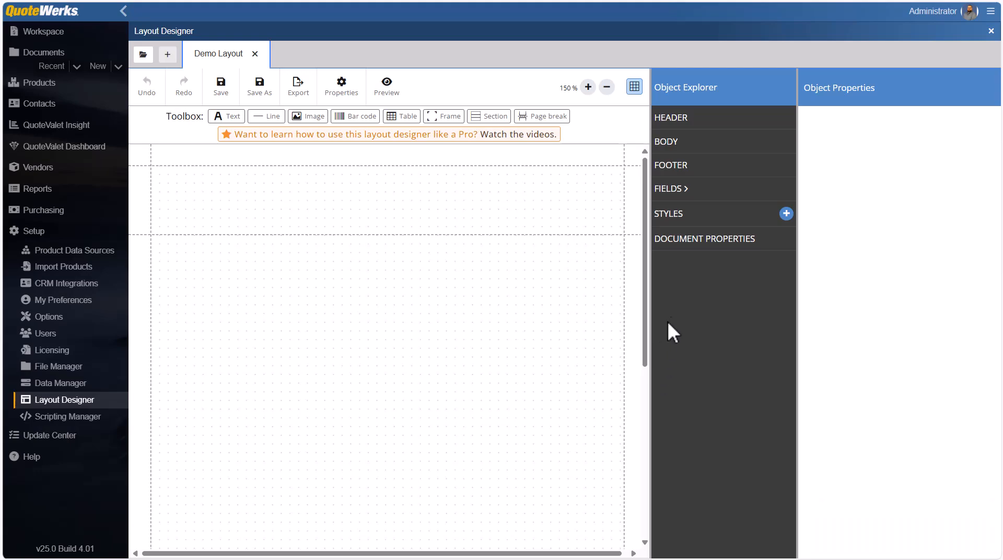
Step: Set the header size to 240 in the document properties
left_click(684, 244)
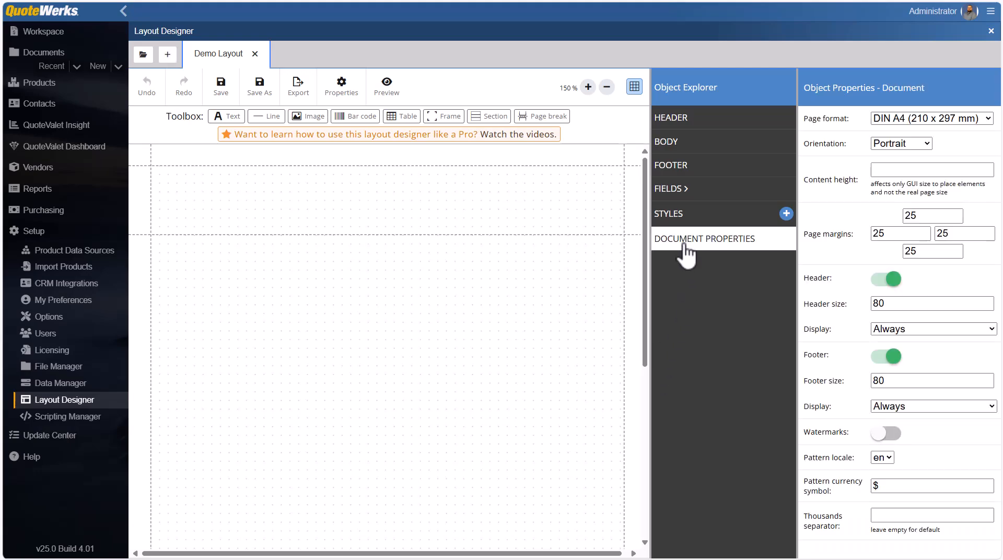
double_click(875, 304)
type("240")
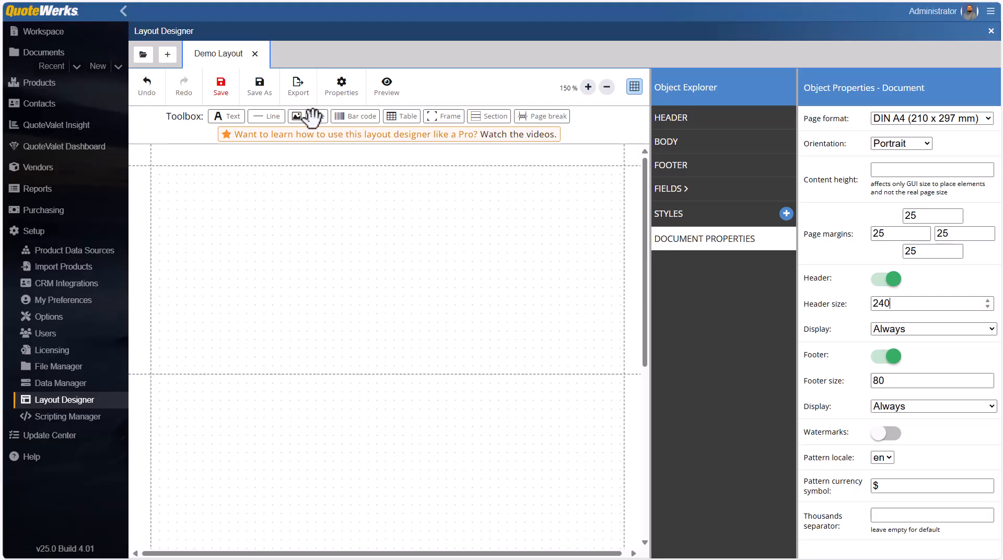
Step: Add a 230 by 60 image at the header's upper-left corner, sourced from APP.CompanyLogo, and preview the layout
left_click_drag(311, 114, 350, 199)
left_click_drag(253, 235, 252, 218)
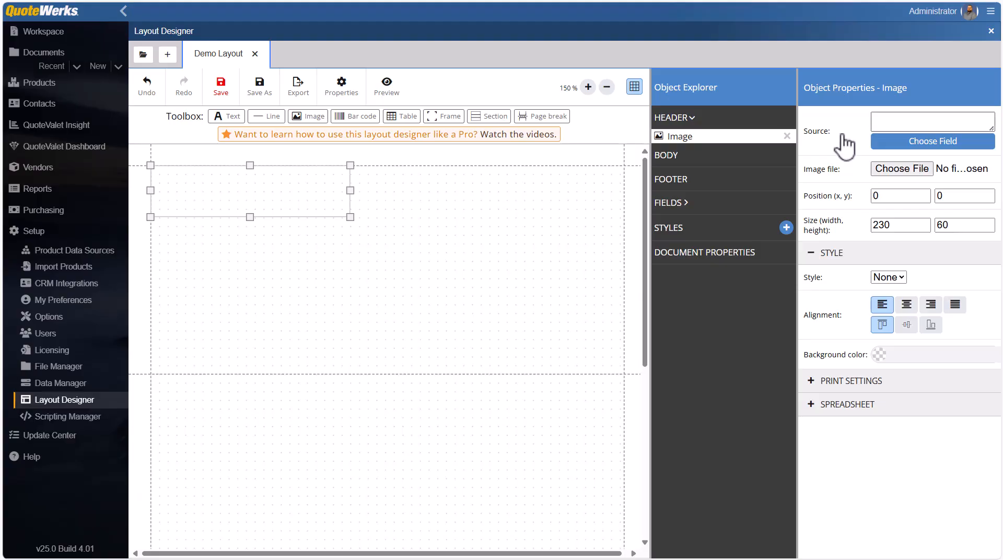
left_click(893, 141)
type("logo")
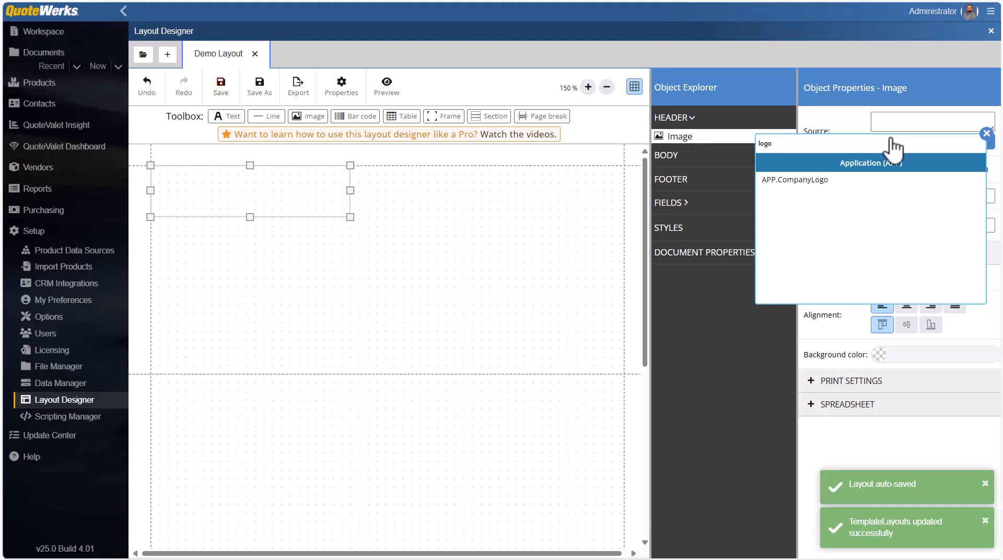
left_click(865, 181)
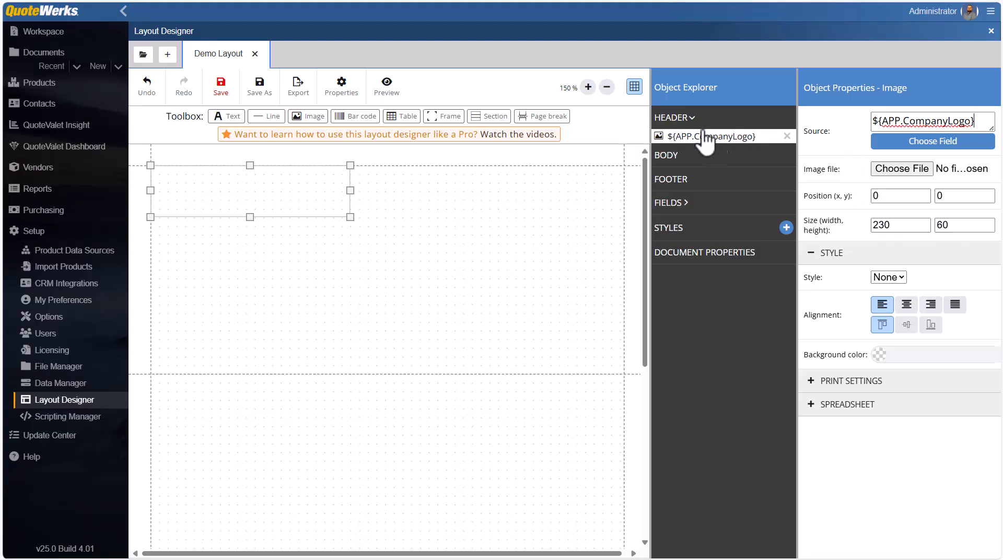
left_click(386, 87)
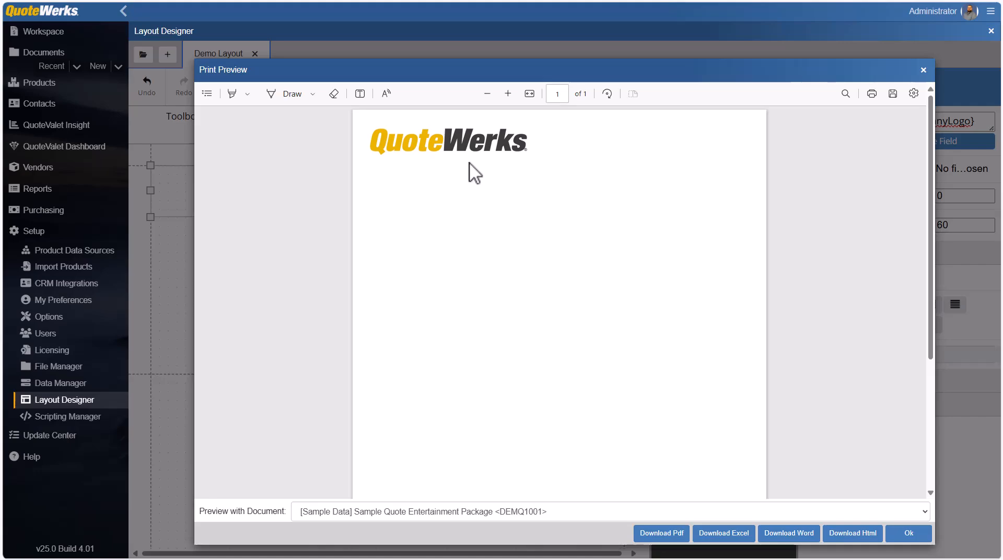
left_click(923, 70)
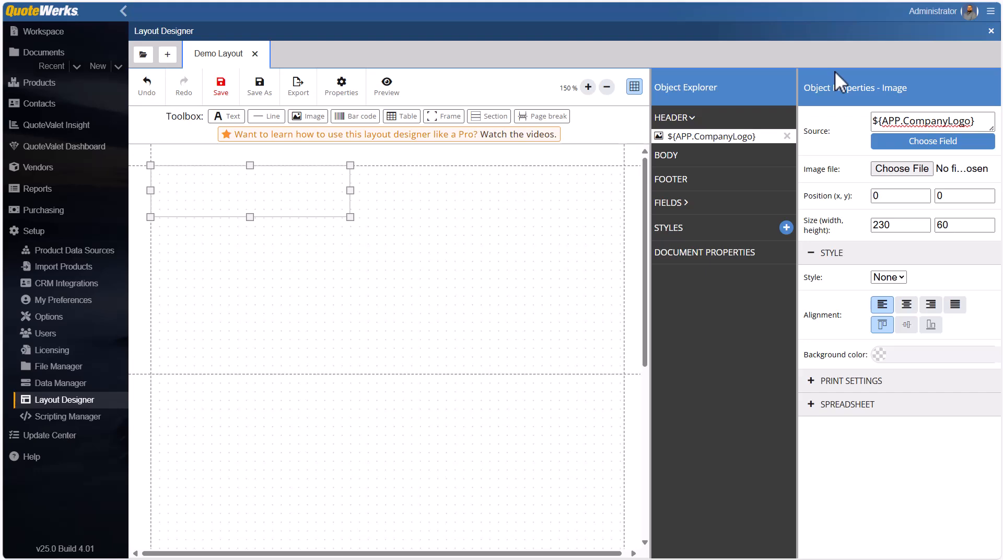
Step: Add a 180 by 60 frame at position 365, 0 in the header and label it "Doc info"
left_click_drag(444, 115, 425, 215)
left_click(510, 273)
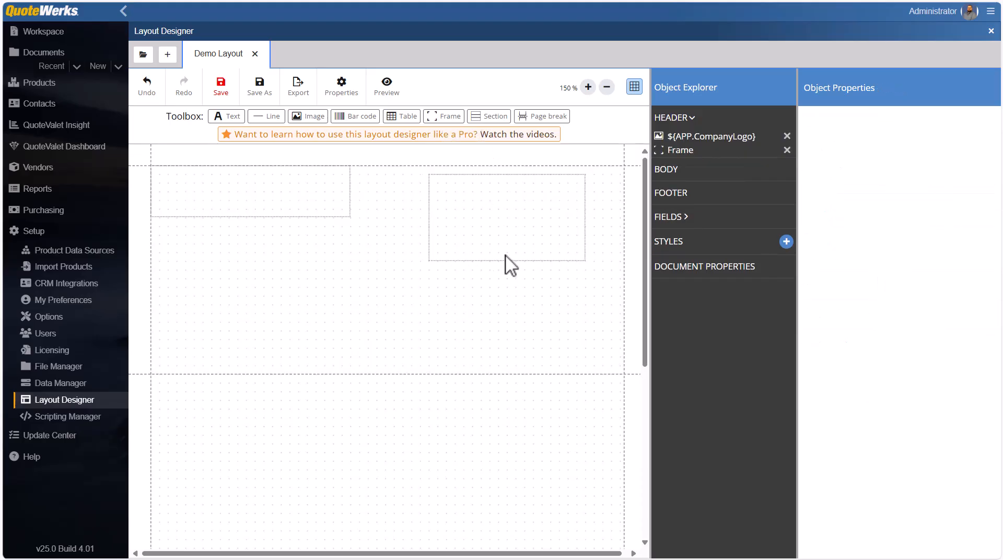
left_click(511, 245)
left_click_drag(508, 260, 548, 193)
left_click(886, 120)
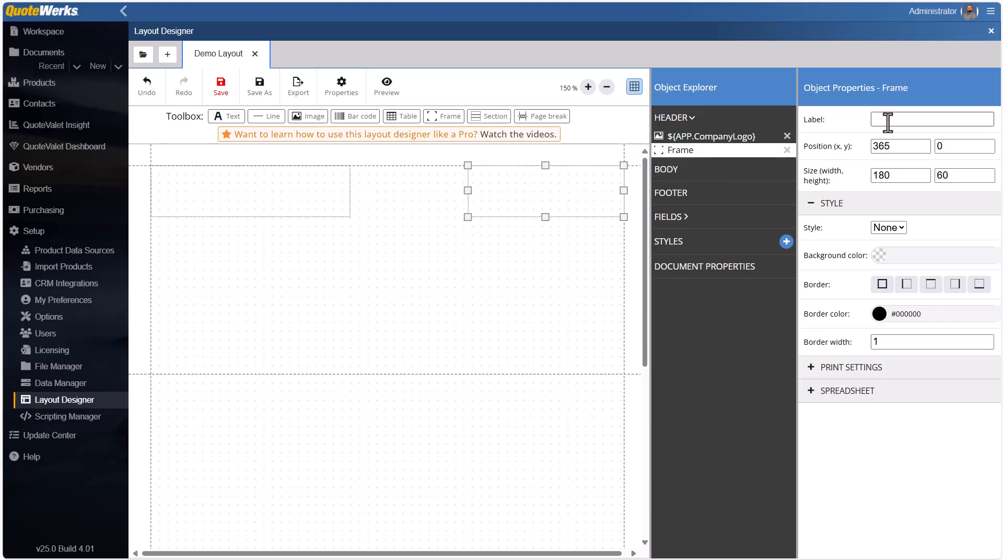
type("Doc info")
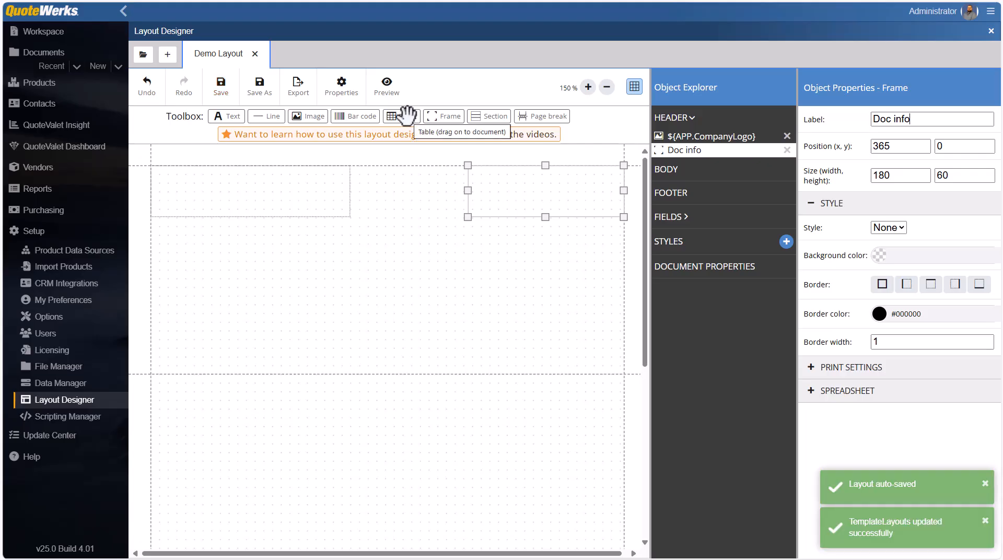
Step: Insert a two-column table into the Doc info frame at position 0, 10 and narrow its first column to 70
left_click_drag(406, 113, 529, 190)
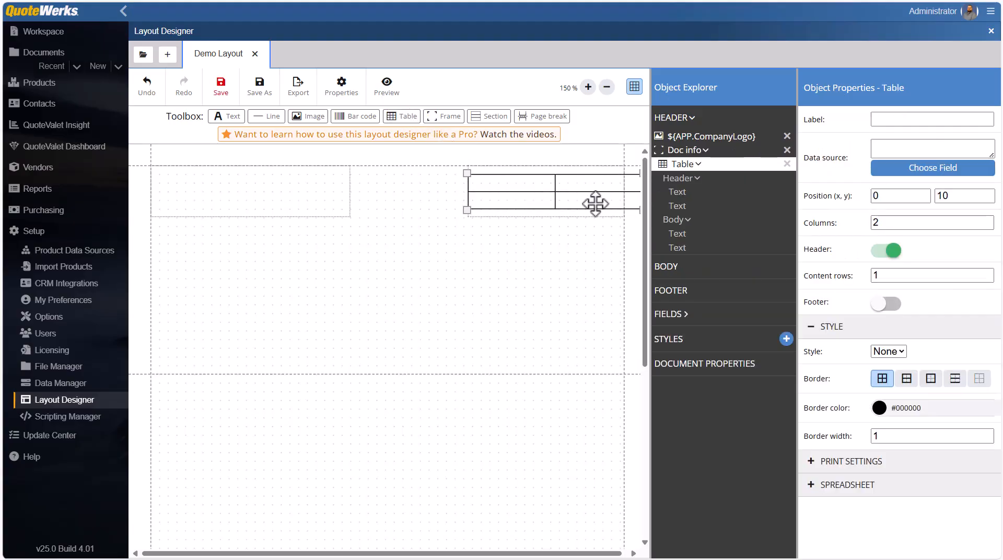
left_click(519, 196)
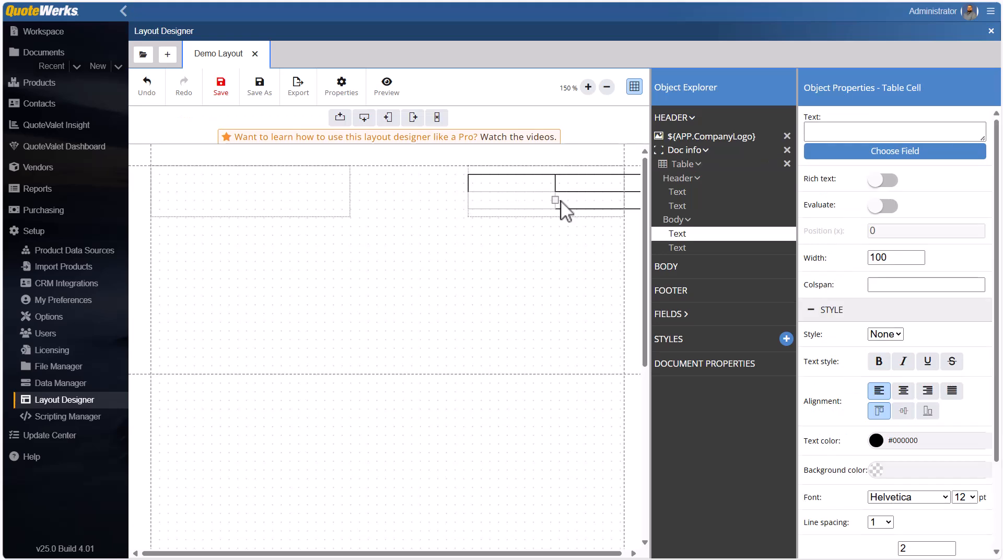
left_click_drag(555, 197, 525, 198)
left_click(516, 188)
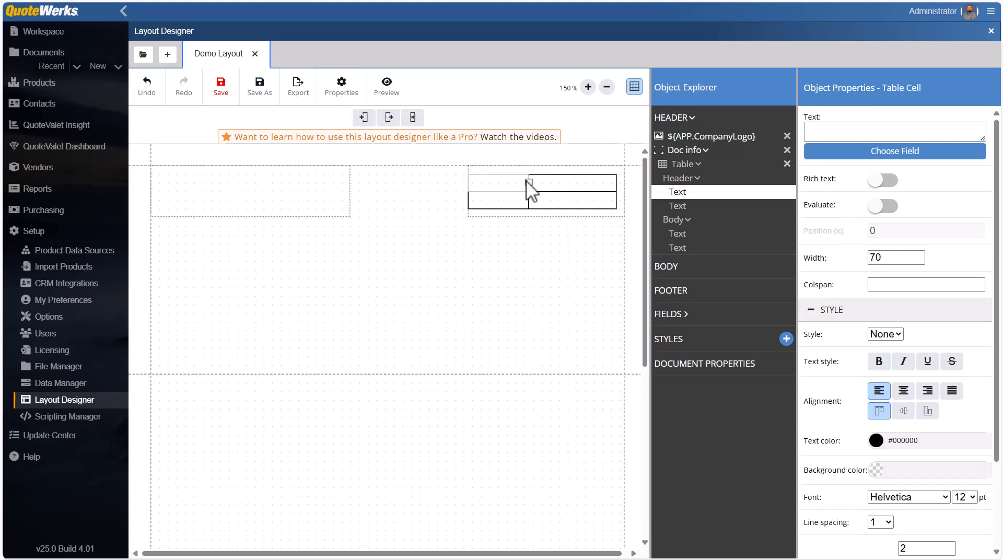
left_click(609, 227)
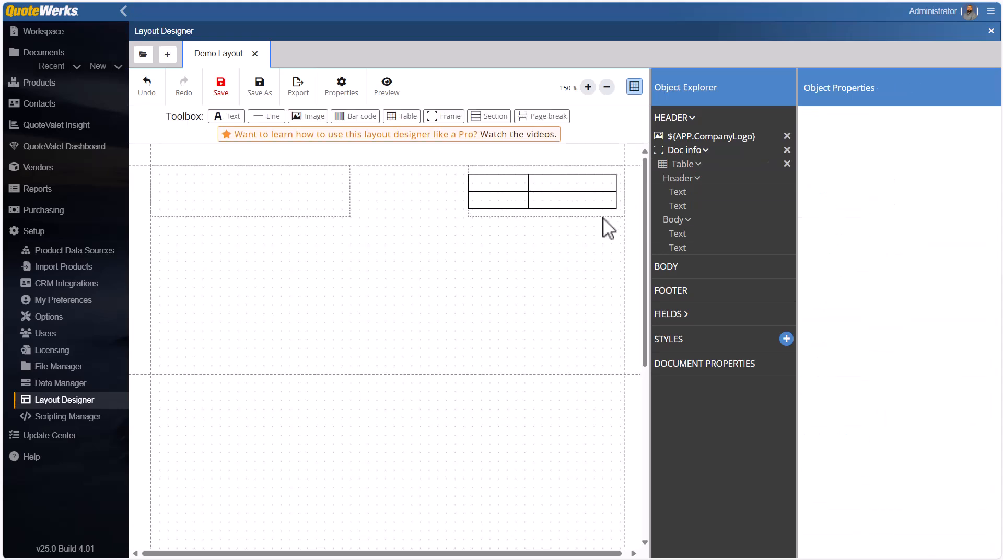
Step: Enter "Quote #" and "Date" as the two row labels in the table's first column
left_click(511, 183)
left_click(513, 186)
left_click(813, 131)
type("Quote #")
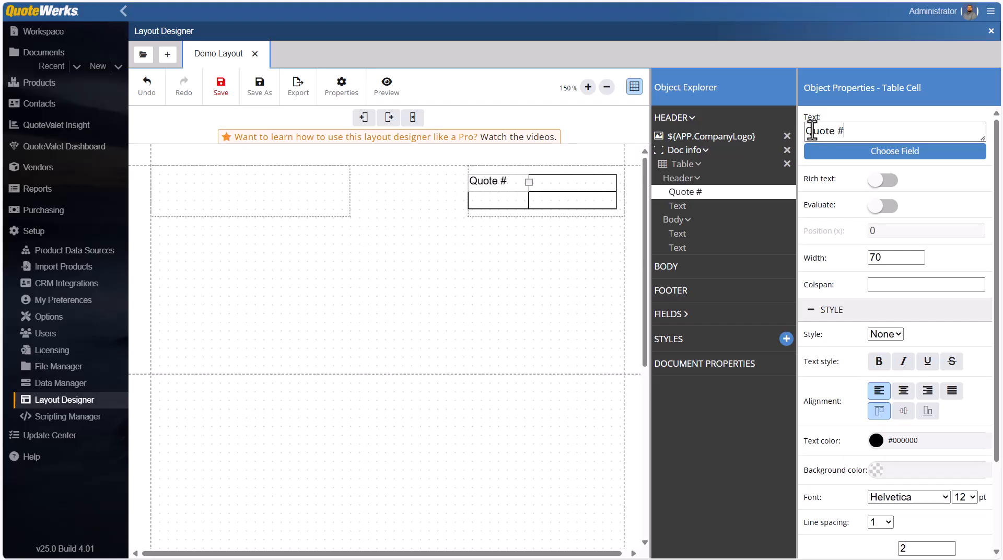
left_click(522, 198)
left_click(853, 133)
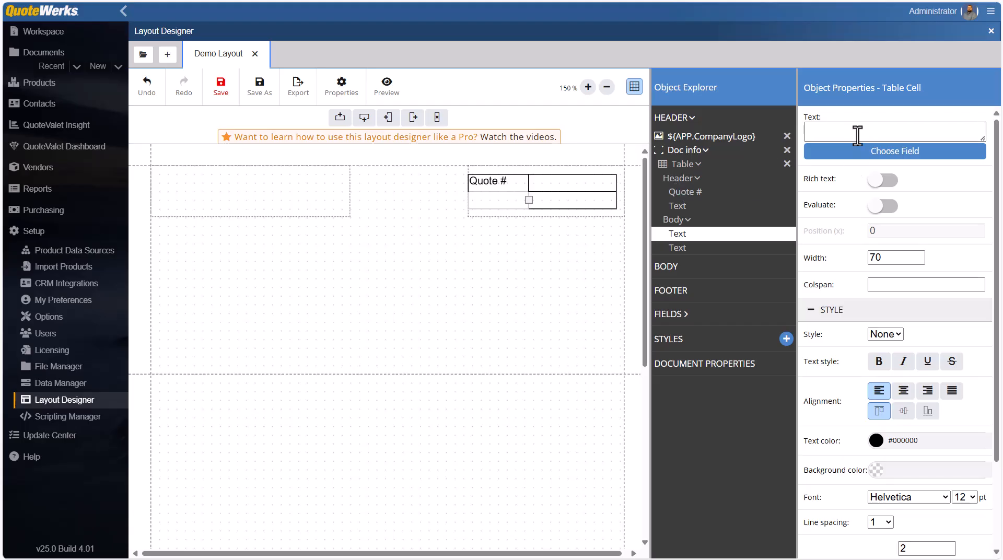
type("Date")
Step: Link the table cell beside "Quote #" to the DH.DocNo field
left_click(569, 187)
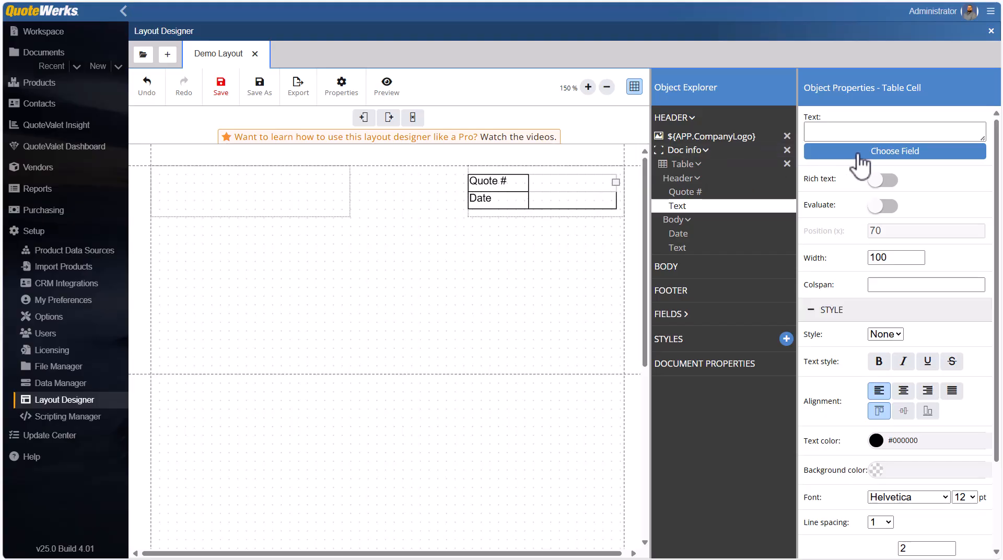
left_click(903, 152)
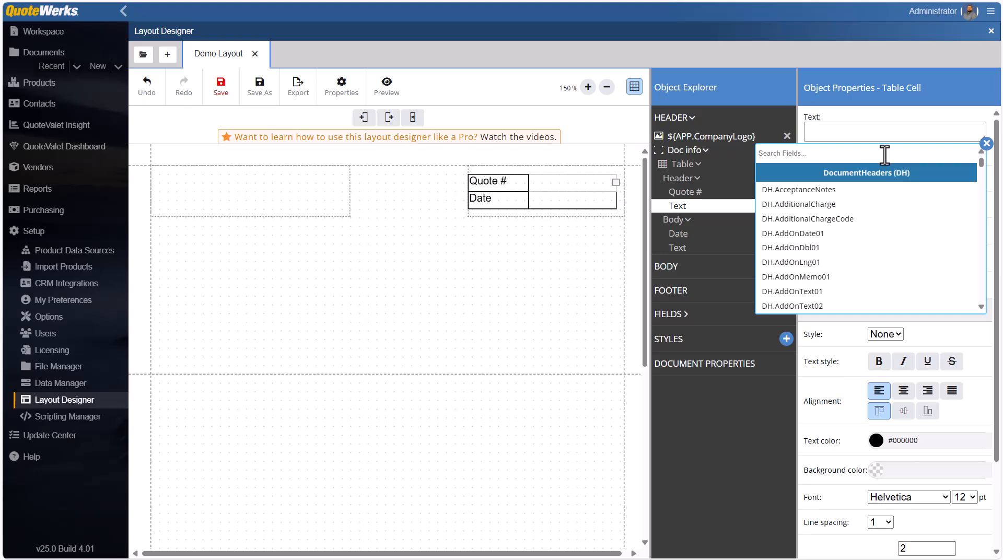
type("doc")
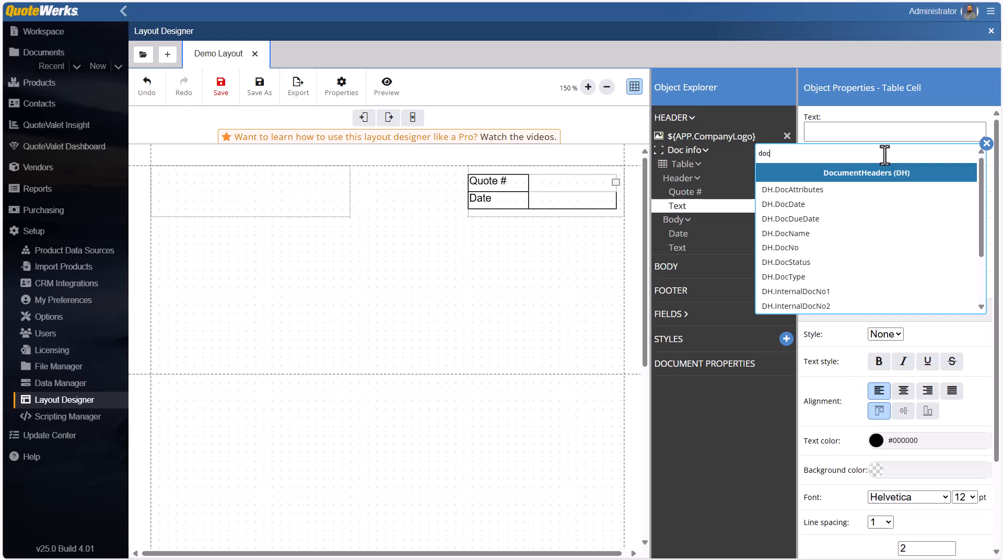
type("no")
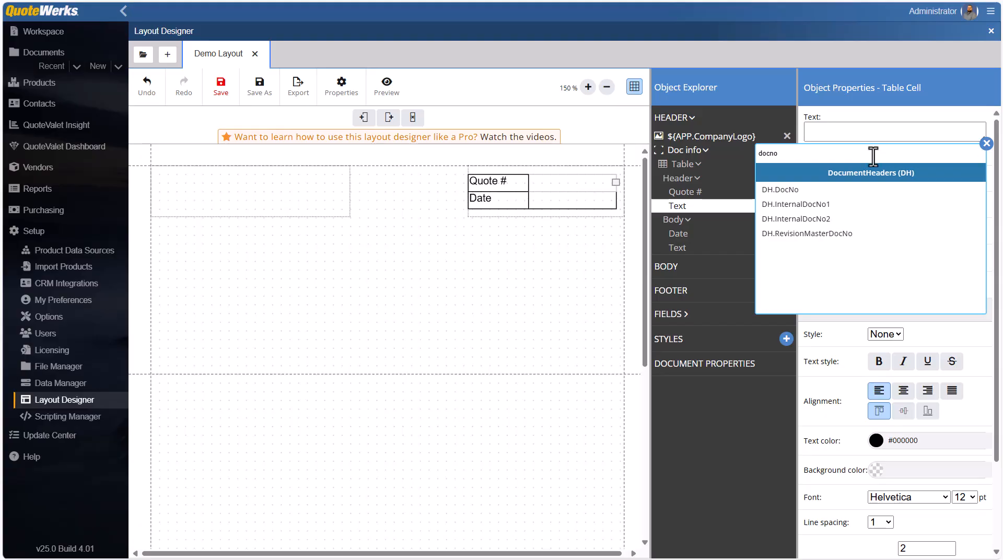
left_click(811, 190)
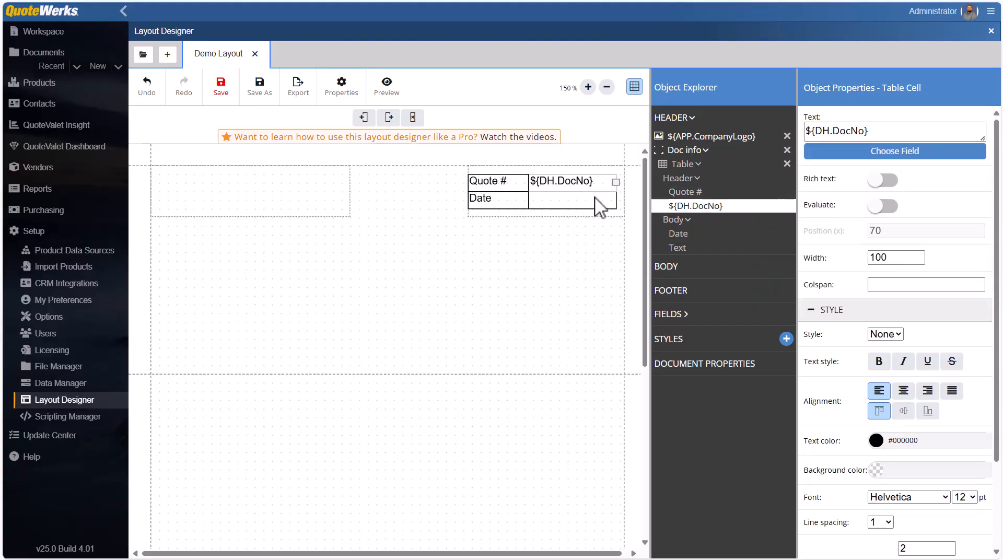
Step: Link the table cell beside "Date" to the DH.DocDate field and preview the layout
left_click(582, 201)
left_click(911, 152)
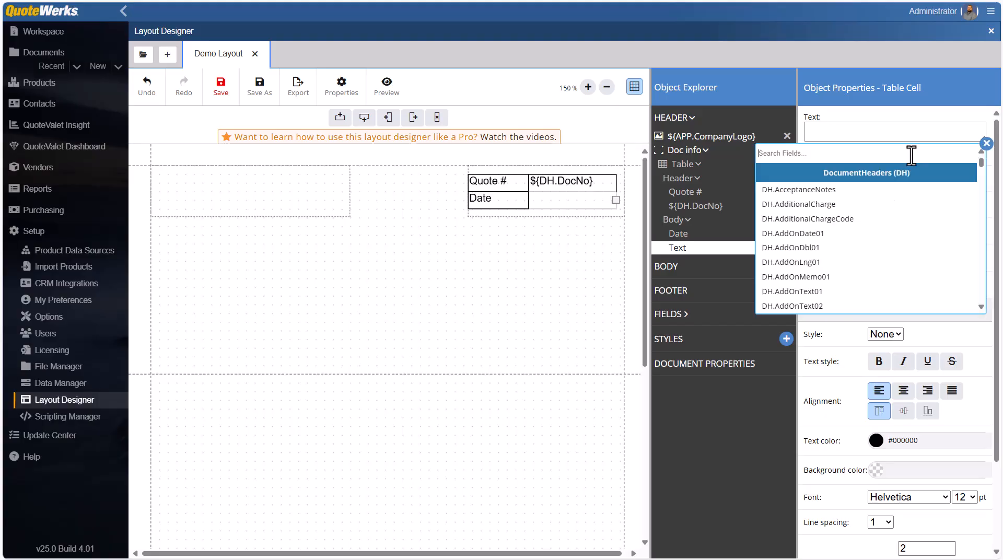
type("docdate")
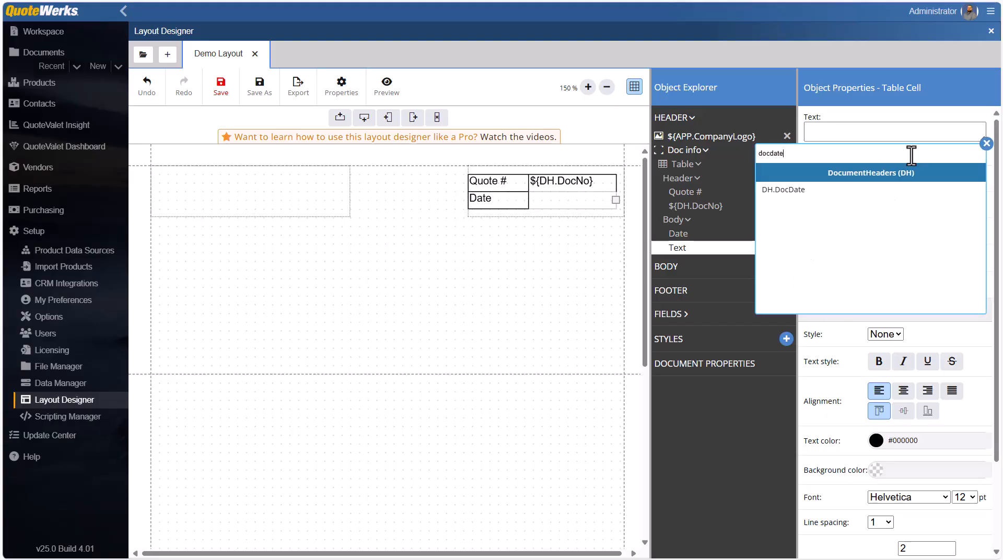
left_click(797, 191)
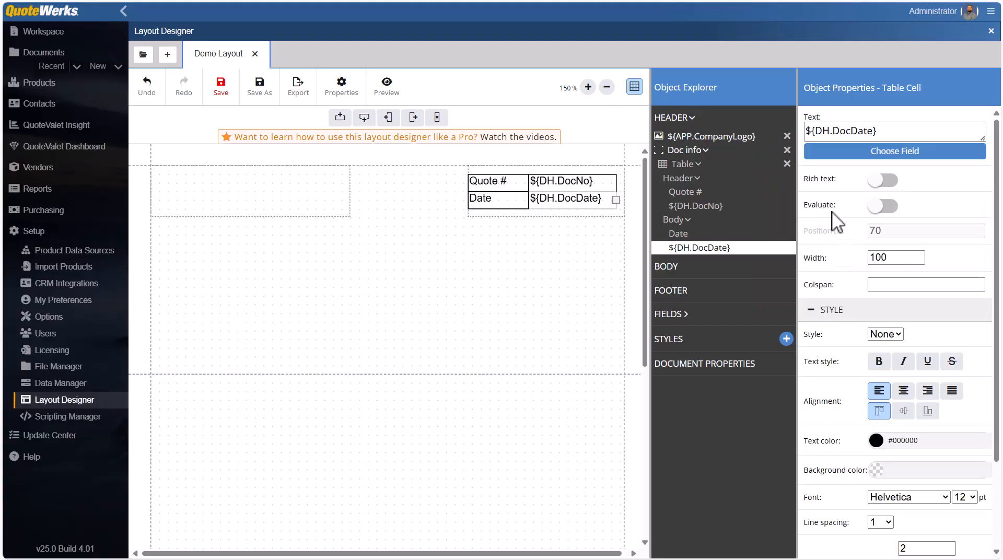
left_click(600, 256)
left_click(388, 87)
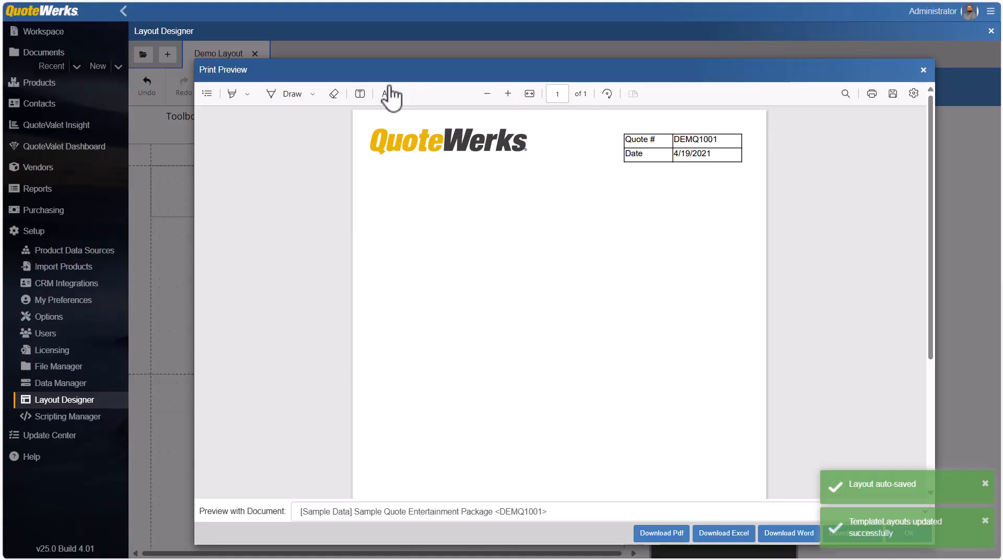
left_click(923, 69)
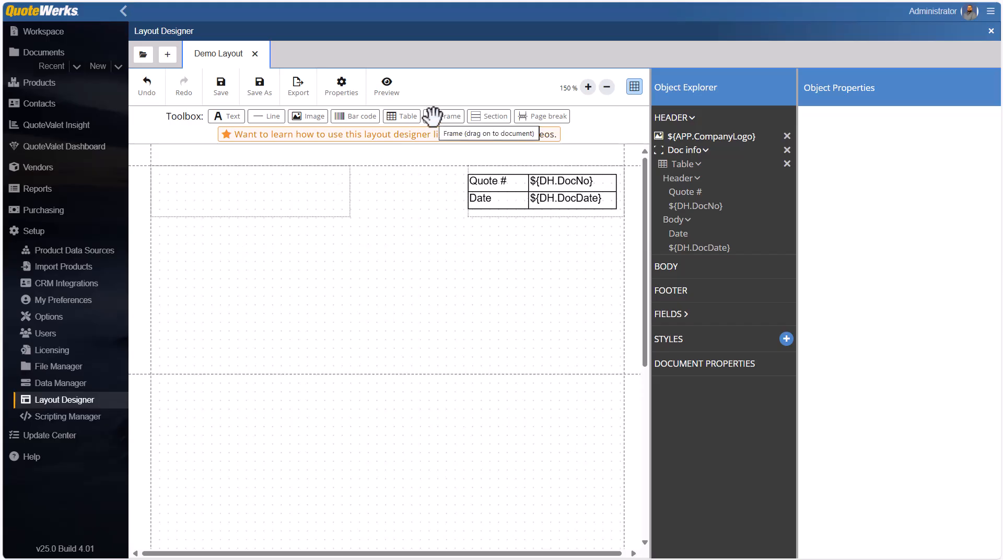
Step: Add a 230 by 80 frame labelled "Prepared for" directly beneath the logo, with a "Prepared for" text at its top
left_click_drag(432, 116, 264, 216)
left_click_drag(170, 240, 179, 232)
left_click_drag(237, 259, 350, 259)
left_click_drag(250, 303, 251, 287)
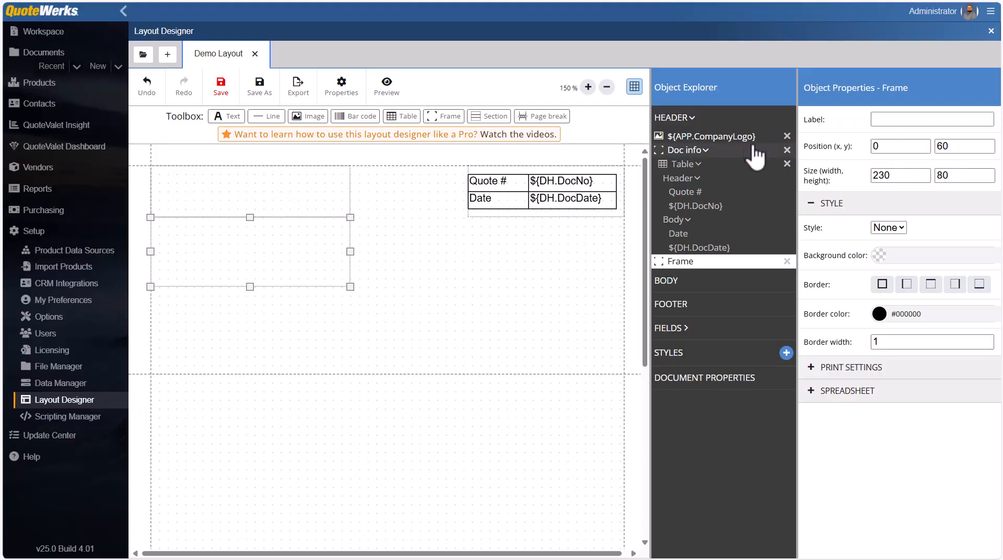
left_click(888, 119)
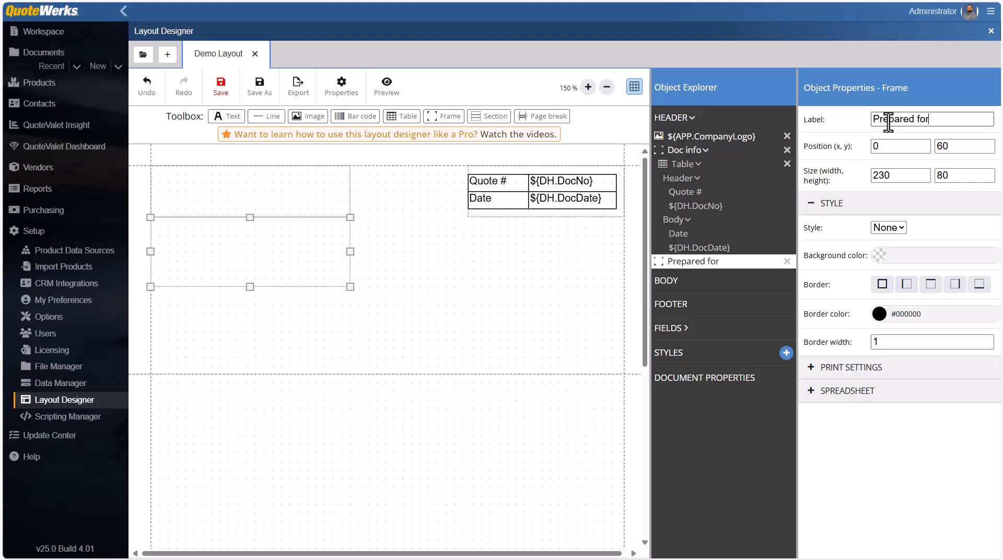
left_click_drag(228, 116, 162, 226)
left_click(819, 134)
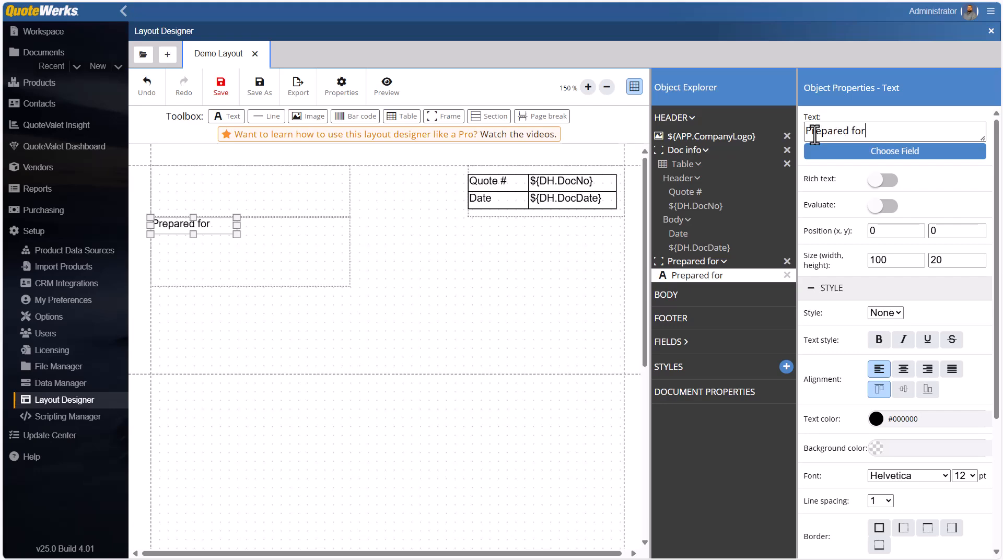
Step: Add three stacked 230 by 20 empty text boxes beneath the "Prepared for" text, filling the rest of its frame
left_click_drag(230, 116, 167, 239)
left_click_drag(237, 243, 344, 243)
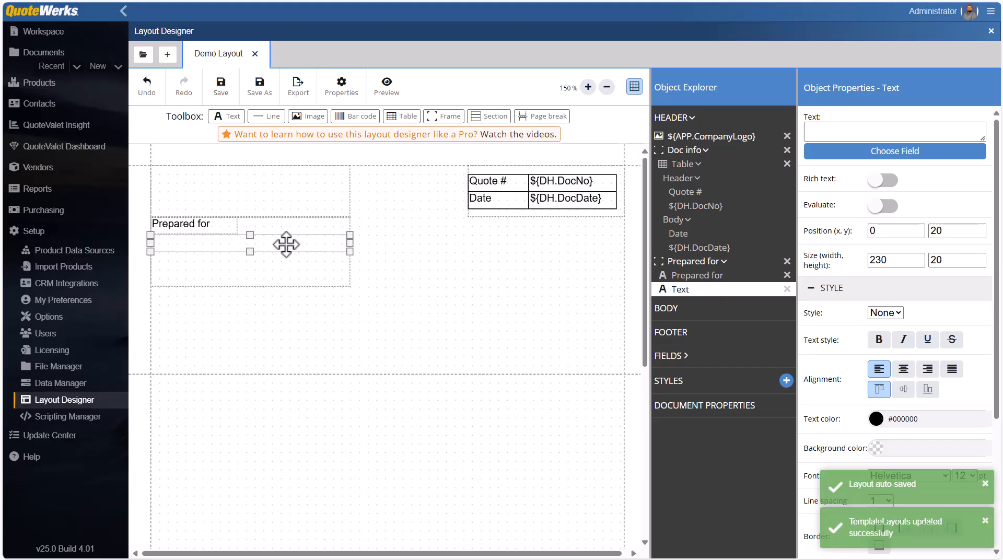
key("ctrl+v")
left_click_drag(288, 228, 285, 265)
key("ctrl+v")
left_click_drag(253, 224, 252, 277)
left_click(290, 315)
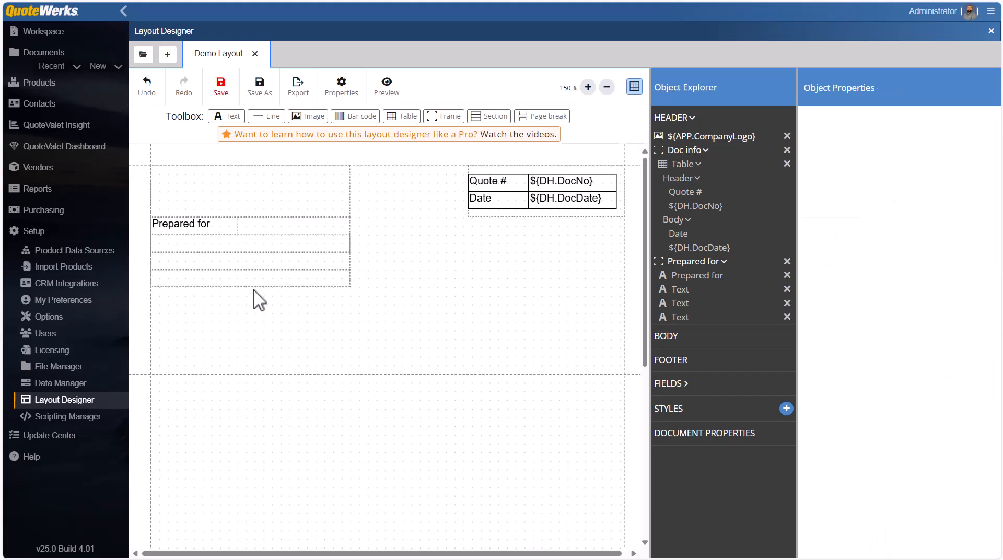
Step: Link the first empty text box beneath "Prepared for" to the DH.SoldToCompany field
left_click(260, 244)
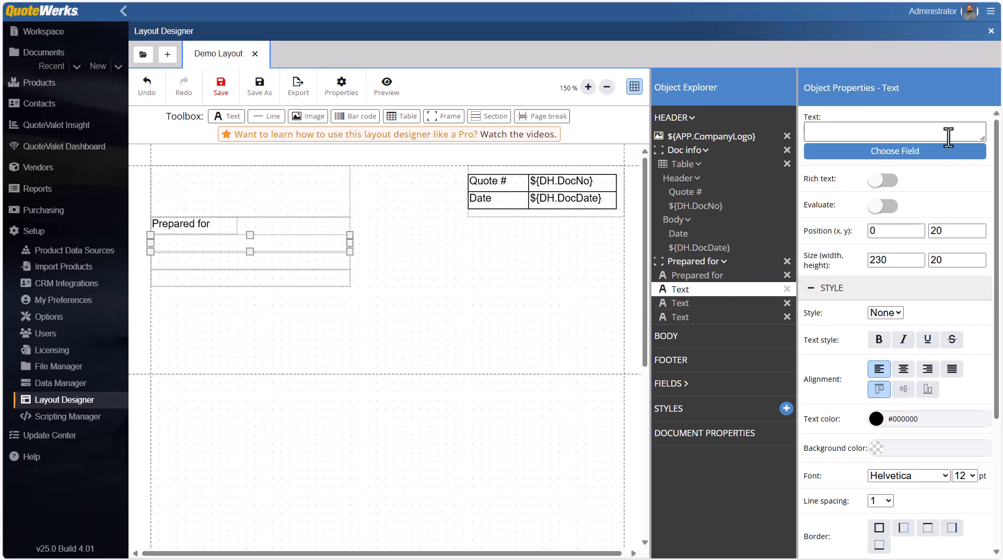
left_click(918, 153)
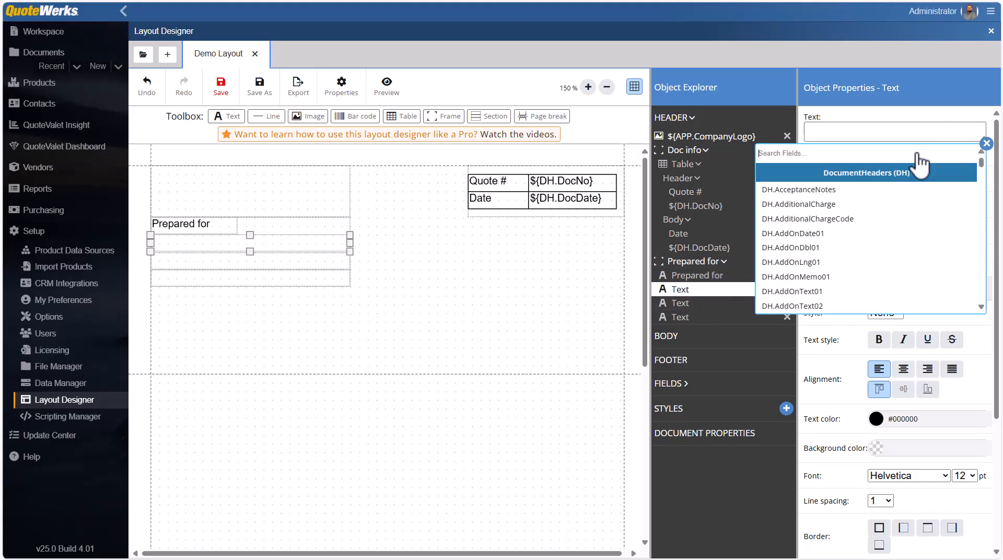
type("so")
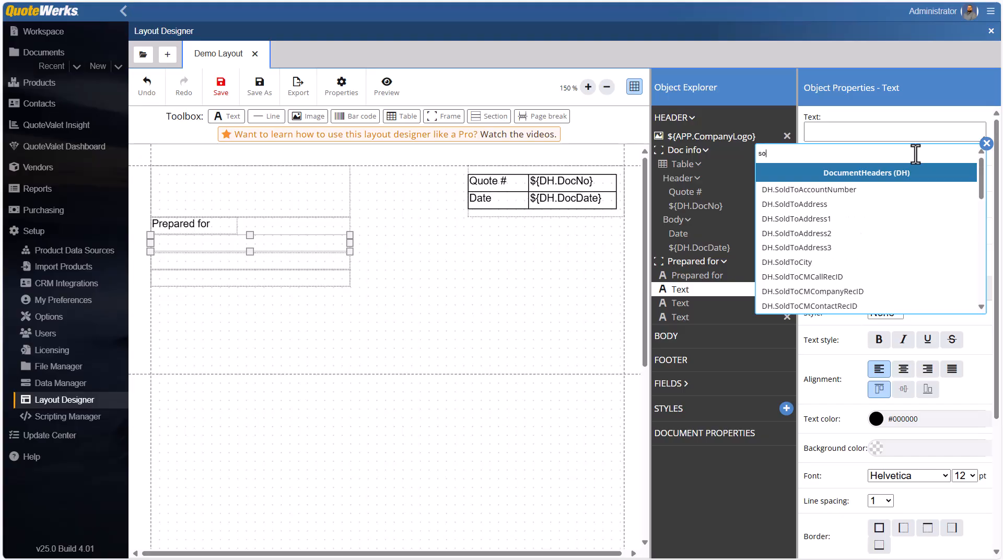
type("ldtocomp")
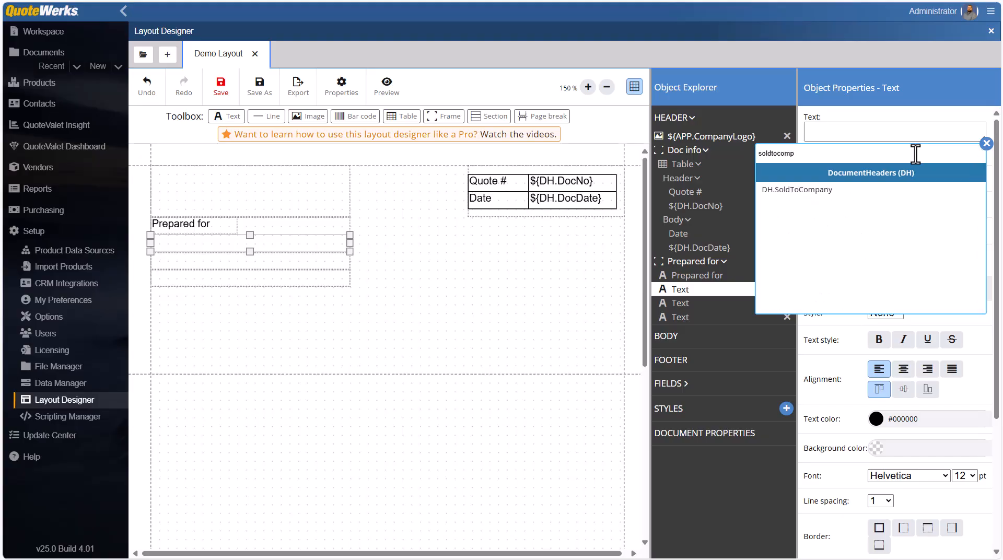
left_click(852, 192)
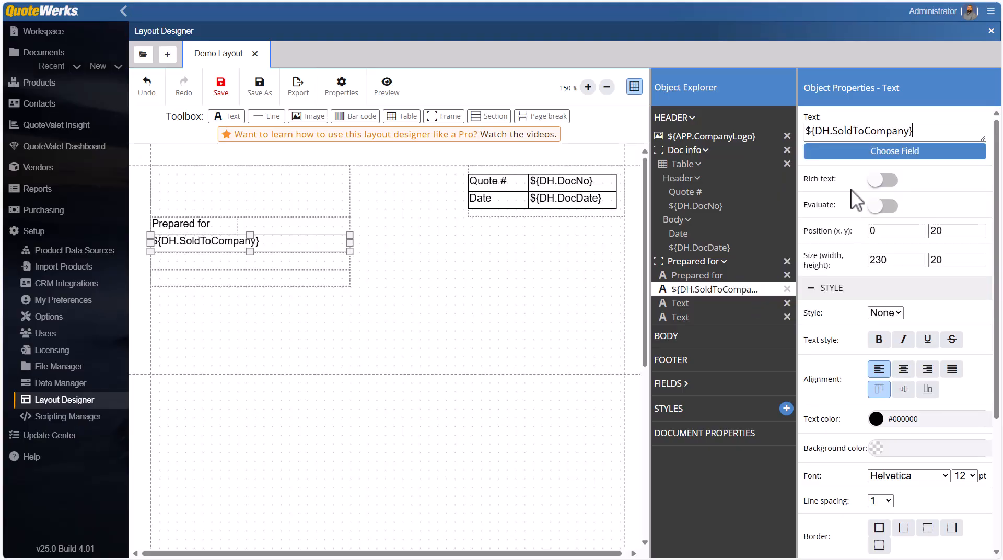
Step: Link the text box beneath the sold-to company to the DH.SoldToContact field
left_click(316, 259)
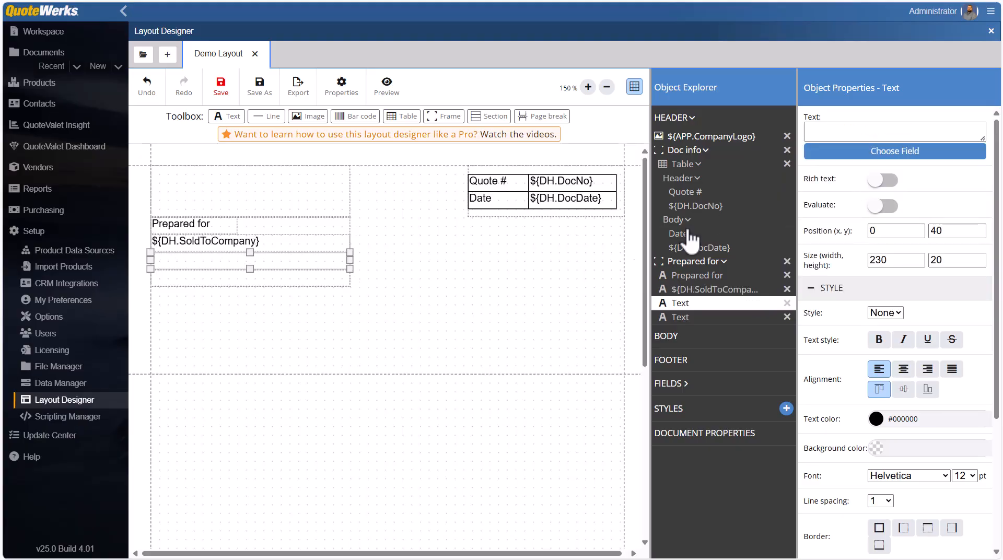
left_click(878, 152)
type("soldtocont")
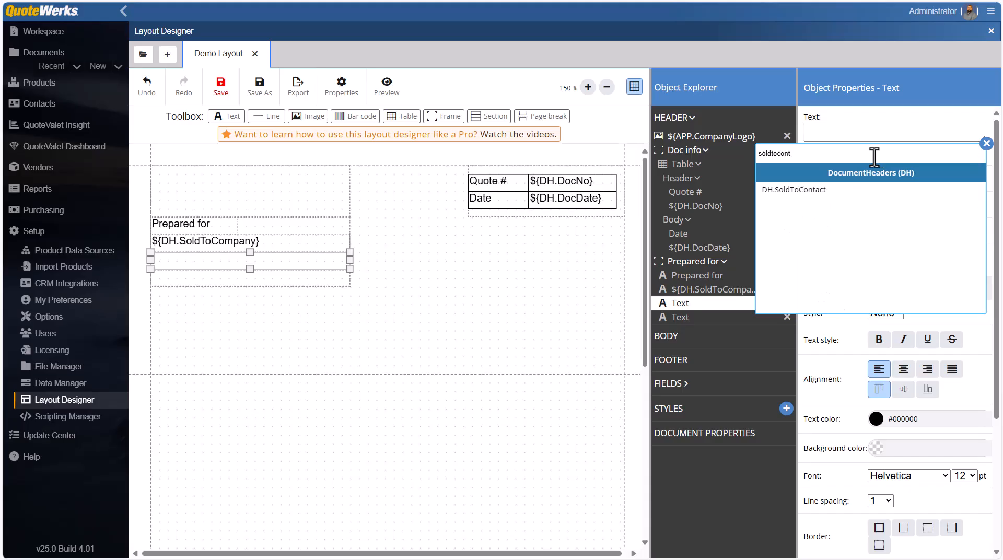
left_click(855, 190)
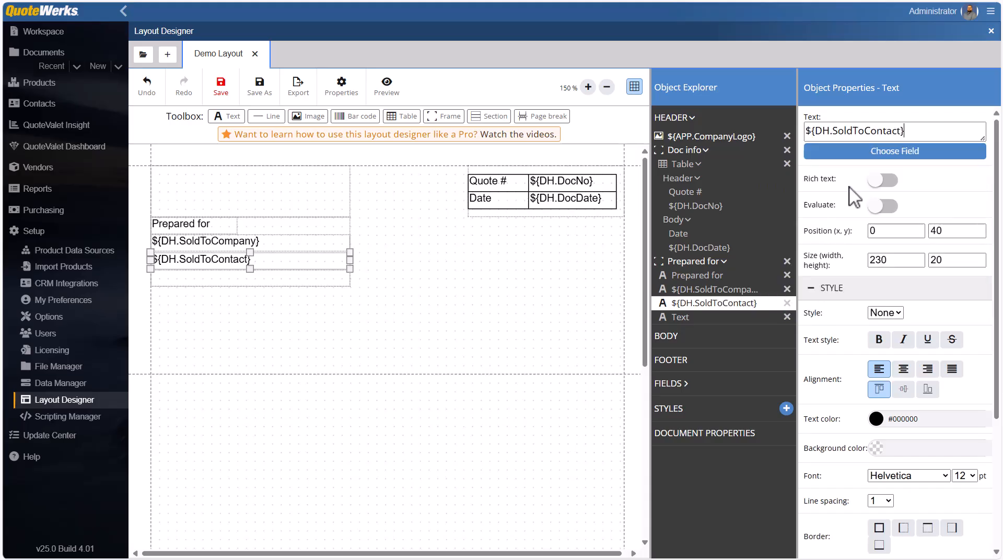
Step: Link the last text box in the "Prepared for" frame to the DH.SoldToFullAddress field and preview the layout
left_click(246, 283)
left_click(841, 151)
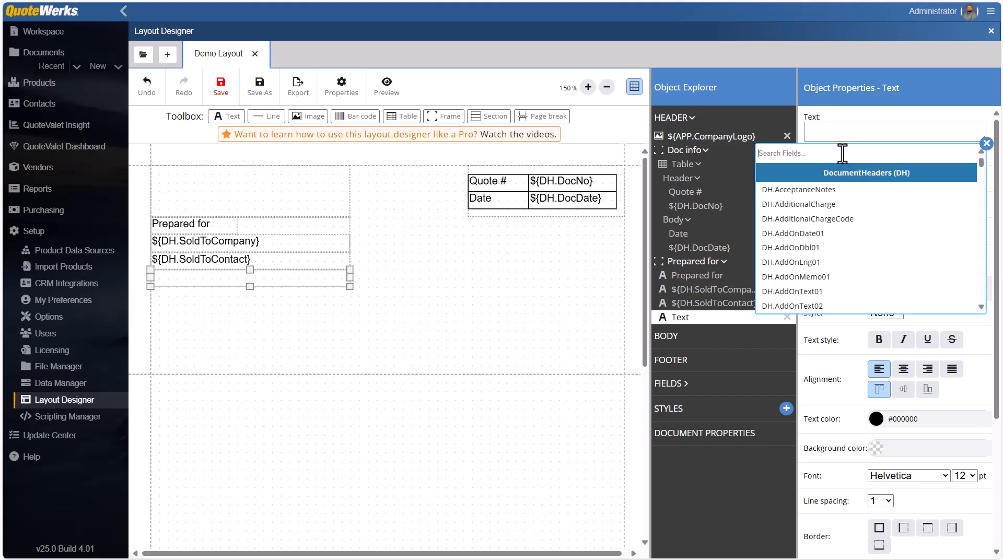
type("soldtofull")
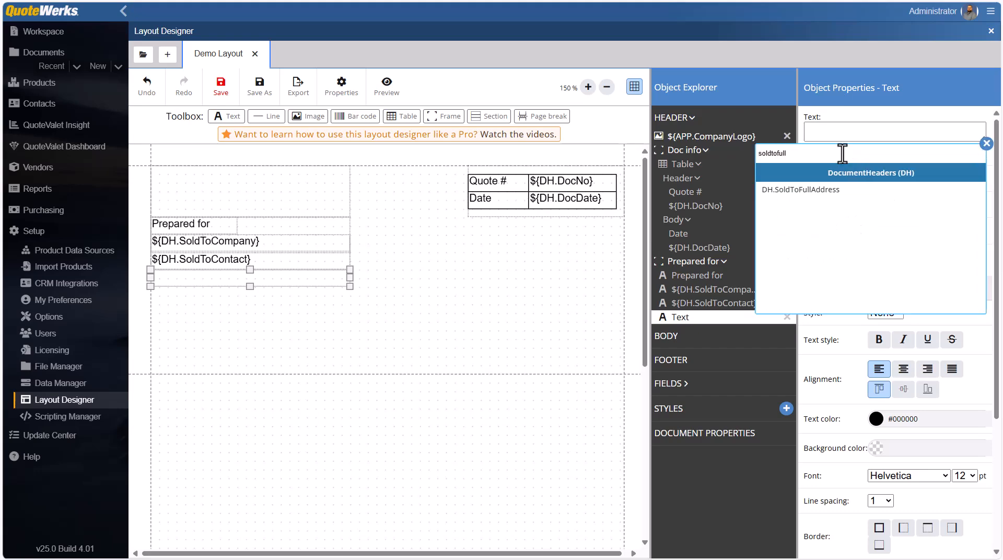
left_click(825, 190)
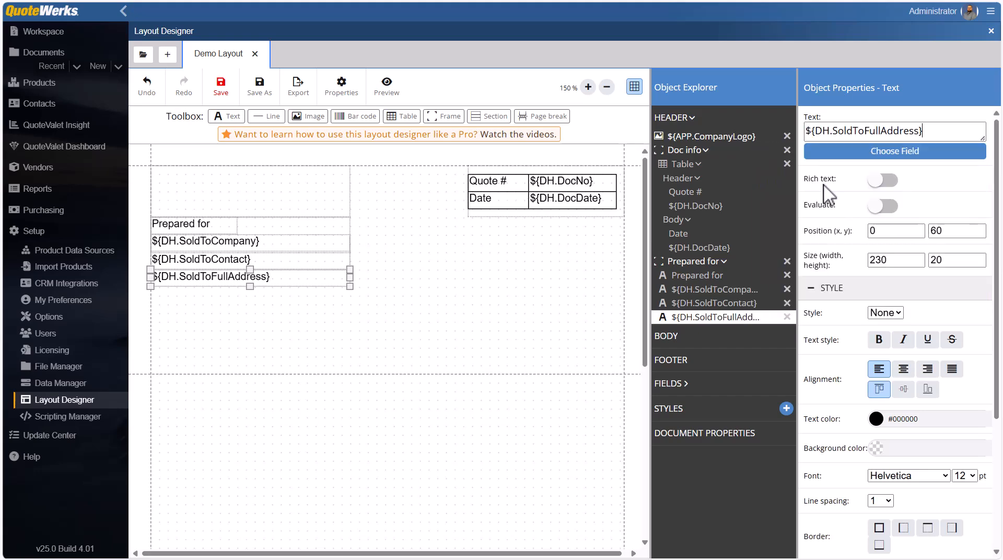
left_click(422, 286)
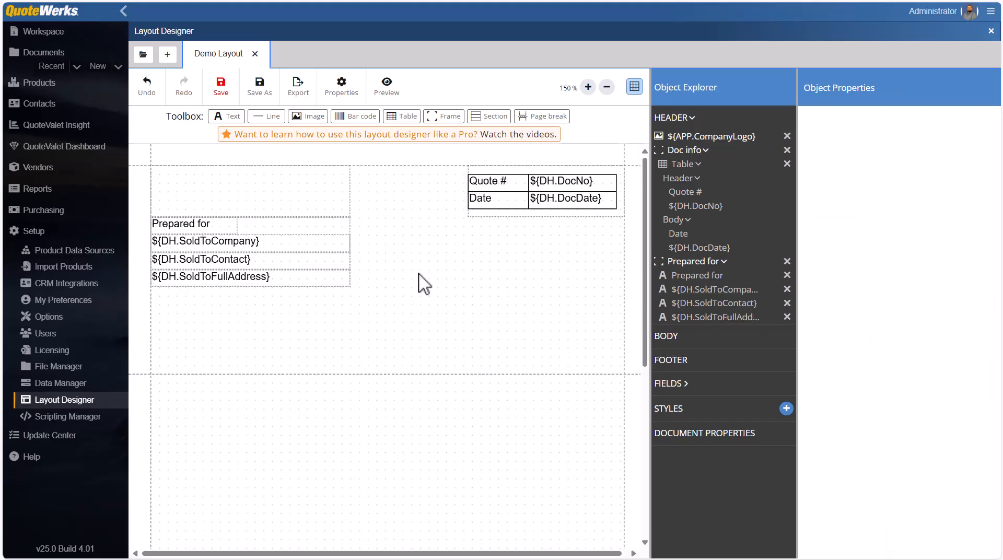
left_click(388, 89)
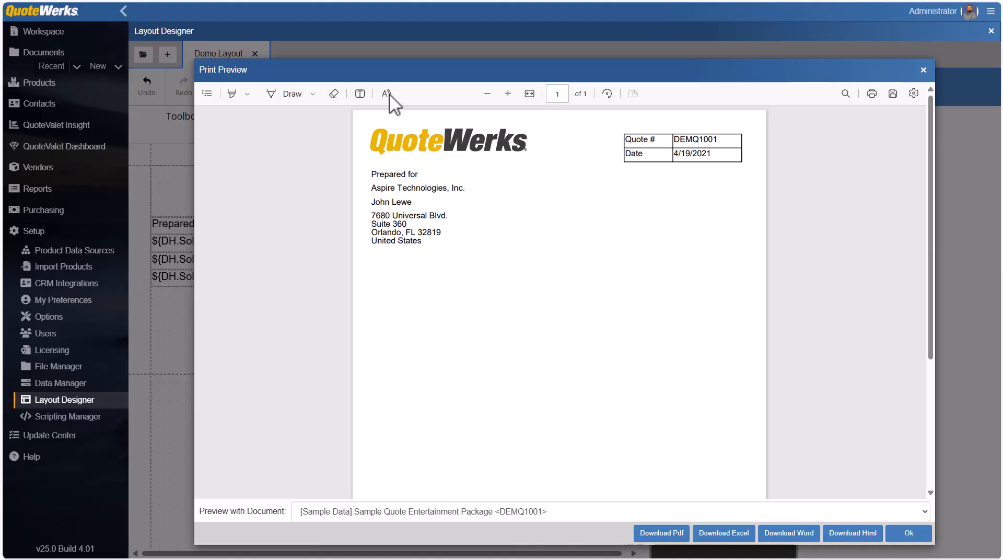
left_click(923, 70)
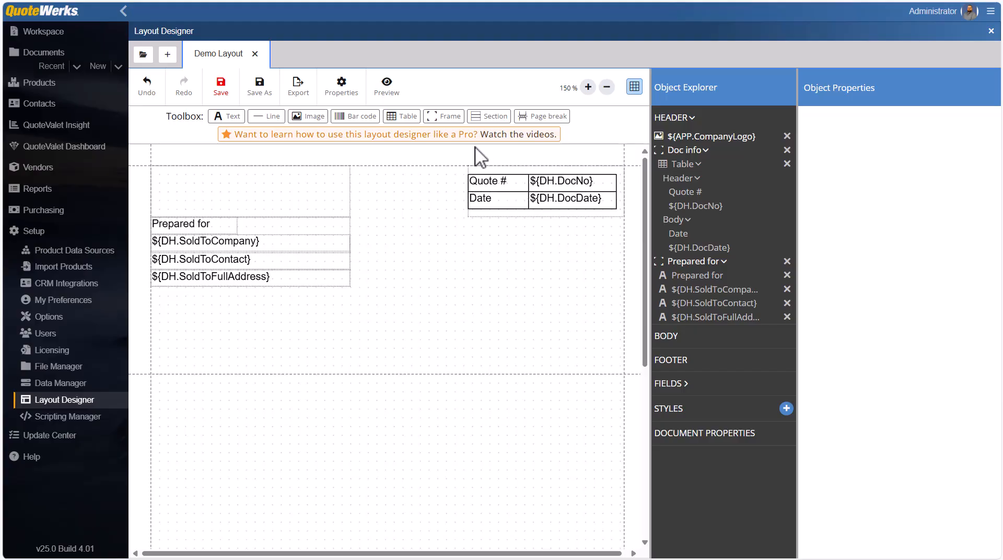
Step: Add a 175 by 80 frame beneath the document information table at position 370, 60, reaching the header's far margin
left_click_drag(441, 120, 472, 228)
left_click_drag(559, 260, 624, 260)
left_click_drag(548, 303, 551, 287)
Step: Add a 100 by 20 text reading "Prepared by" at position 0, 0 inside the new frame
left_click_drag(232, 116, 519, 226)
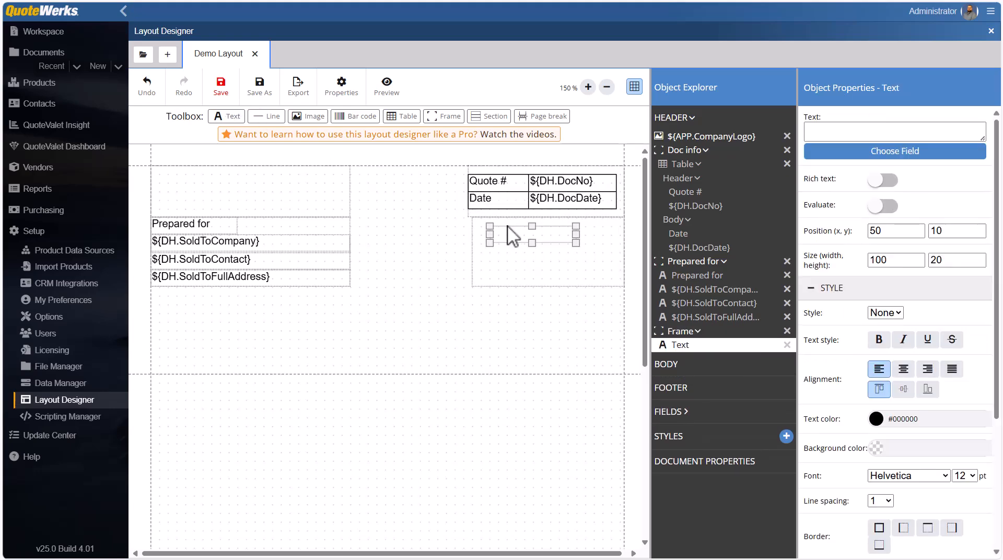
left_click(490, 256)
left_click(481, 271)
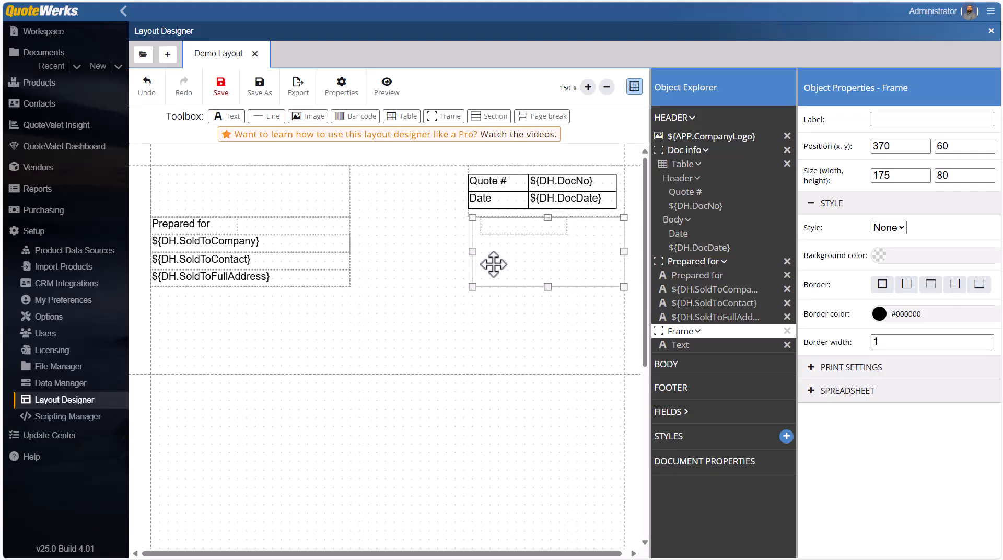
mouse_move(562, 235)
left_mouse_down()
mouse_move(543, 236)
mouse_move(558, 236)
left_mouse_up()
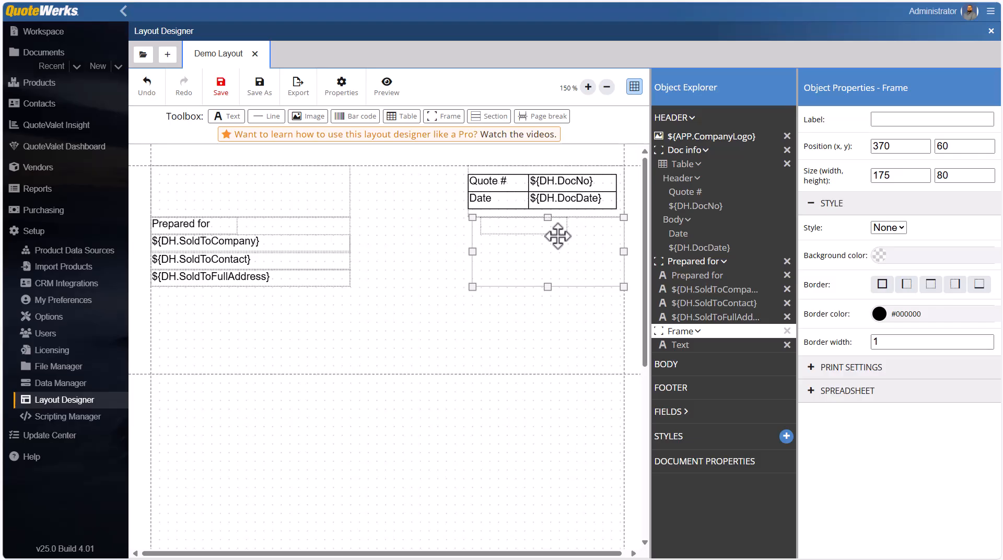
left_click(520, 301)
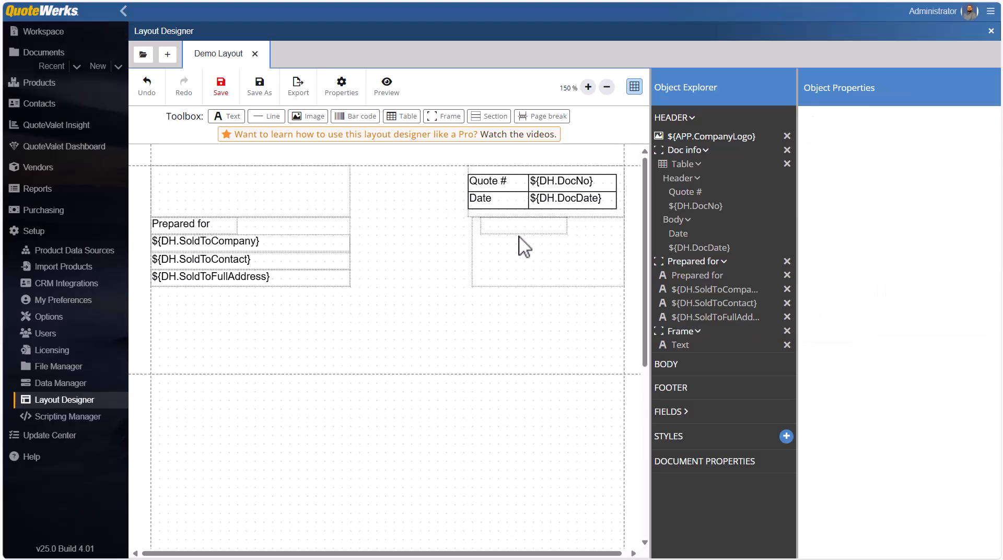
left_click(475, 267)
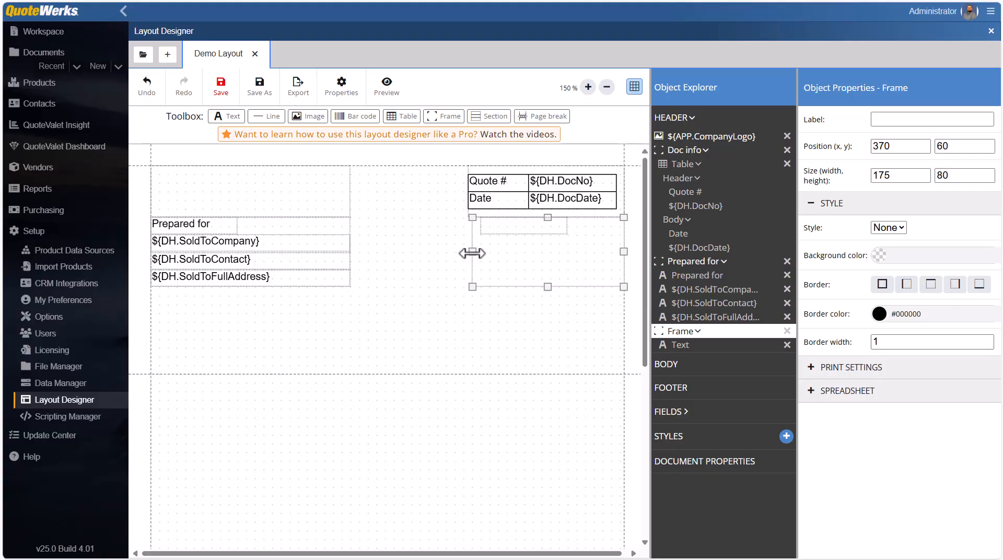
left_click(513, 230)
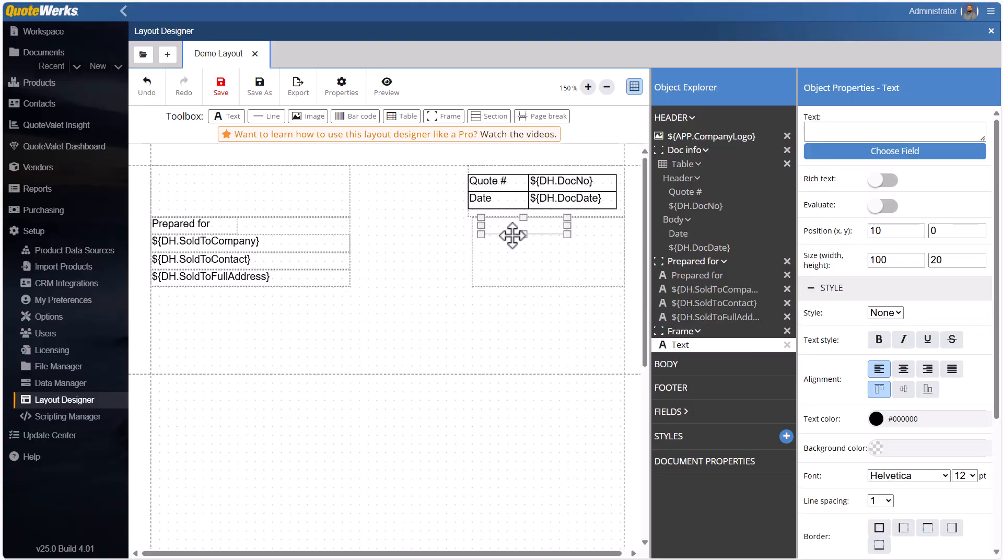
left_click_drag(510, 230, 494, 231)
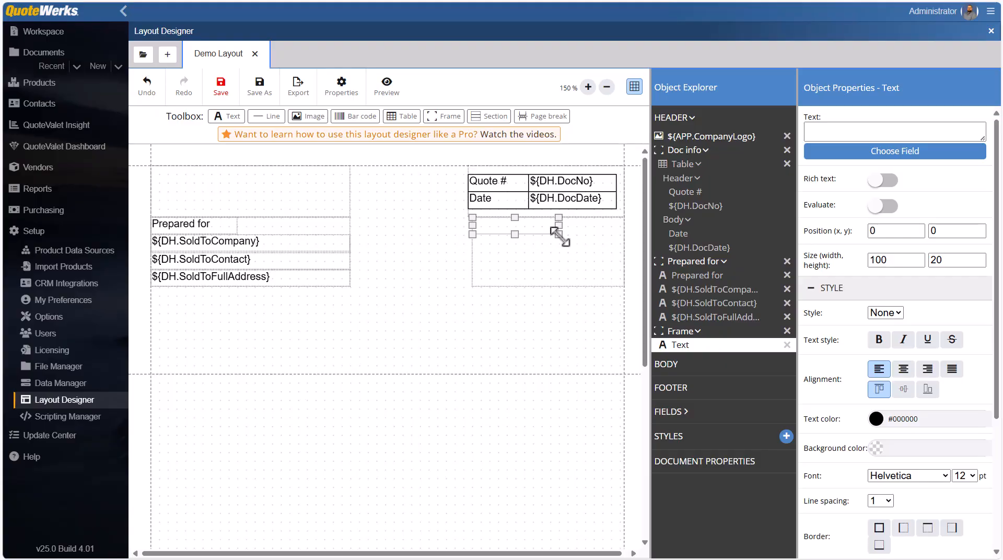
left_click(849, 135)
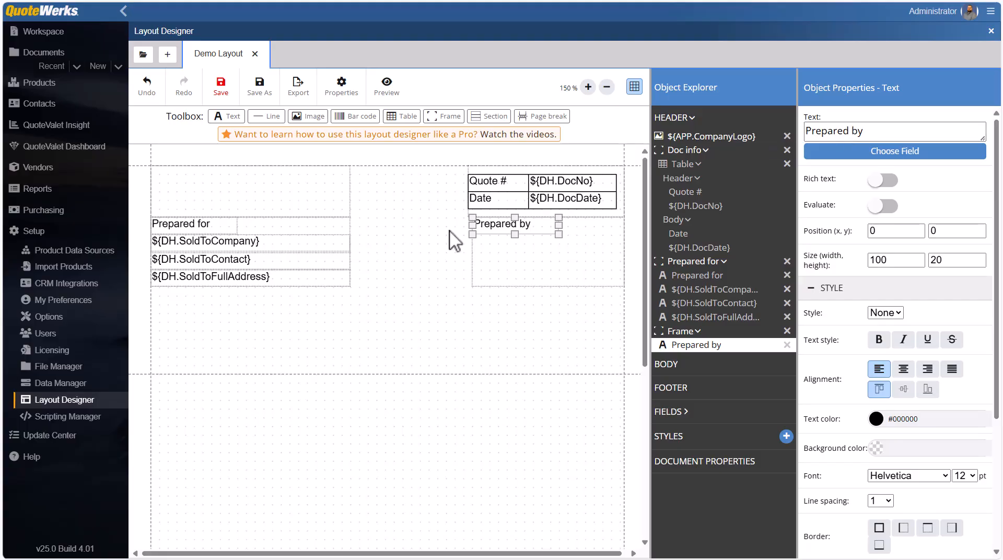
Step: Add three stacked 175 by 20 empty text boxes beneath the "Prepared by" text inside its frame
left_click_drag(230, 116, 485, 242)
left_click_drag(558, 242, 631, 246)
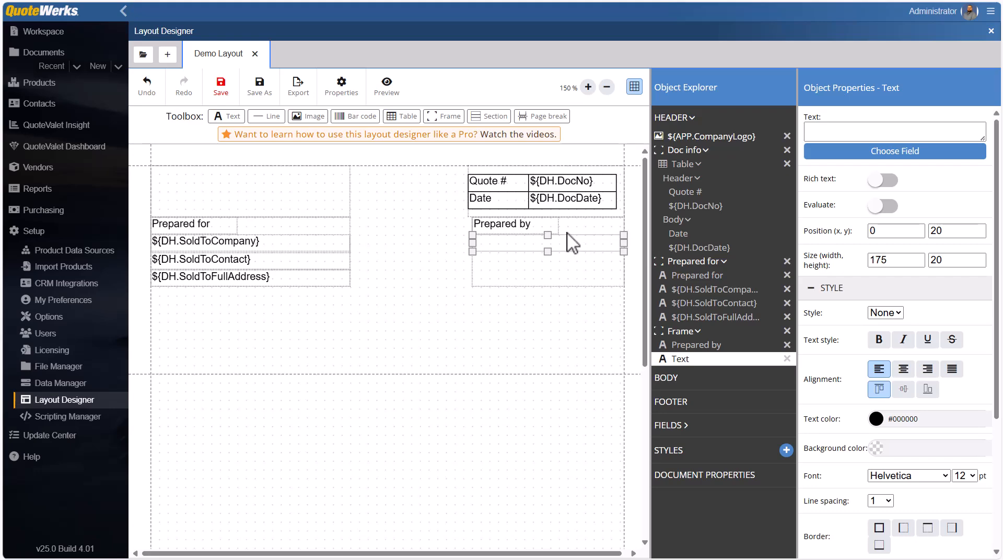
key("ctrl+v")
left_click_drag(567, 226, 569, 258)
key("ctrl+v")
left_click_drag(569, 224, 571, 271)
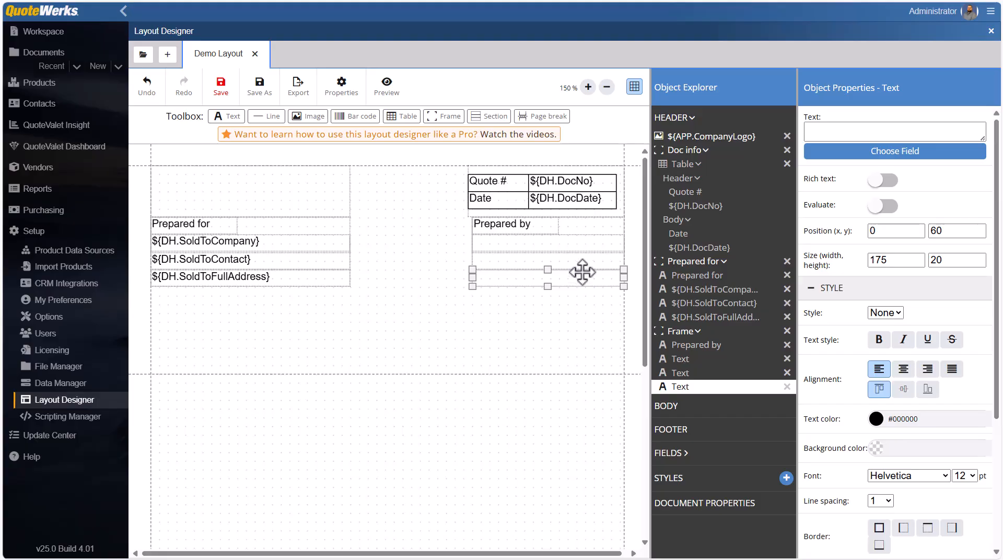
Step: Link the first empty text box beneath "Prepared by" to the DH.SalesRepFullName field
left_click(572, 243)
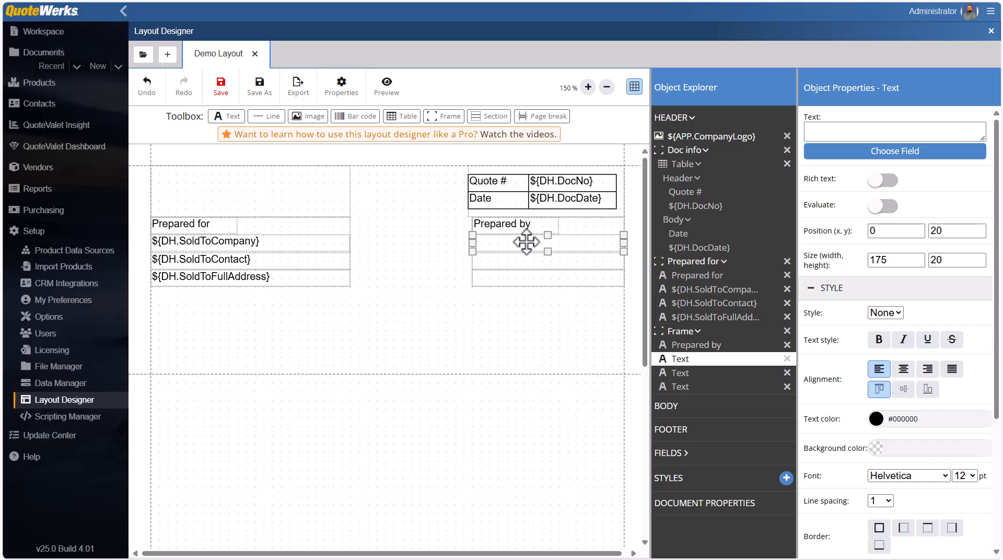
left_click(884, 156)
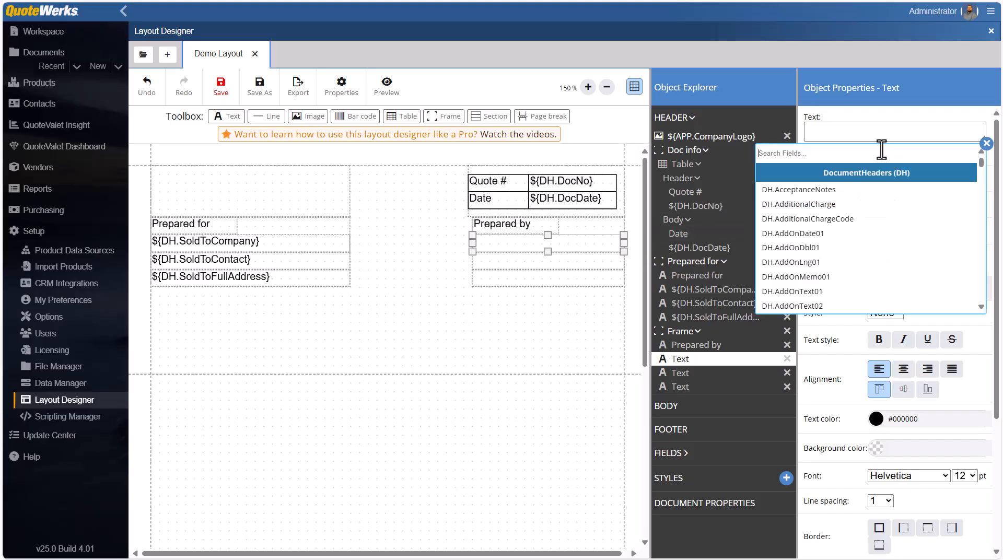
type("sales")
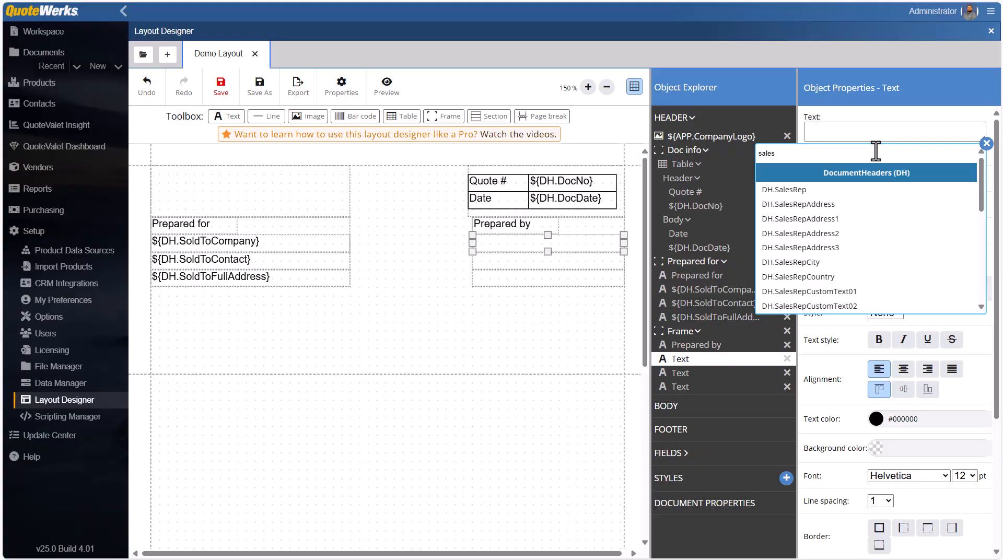
type("repful")
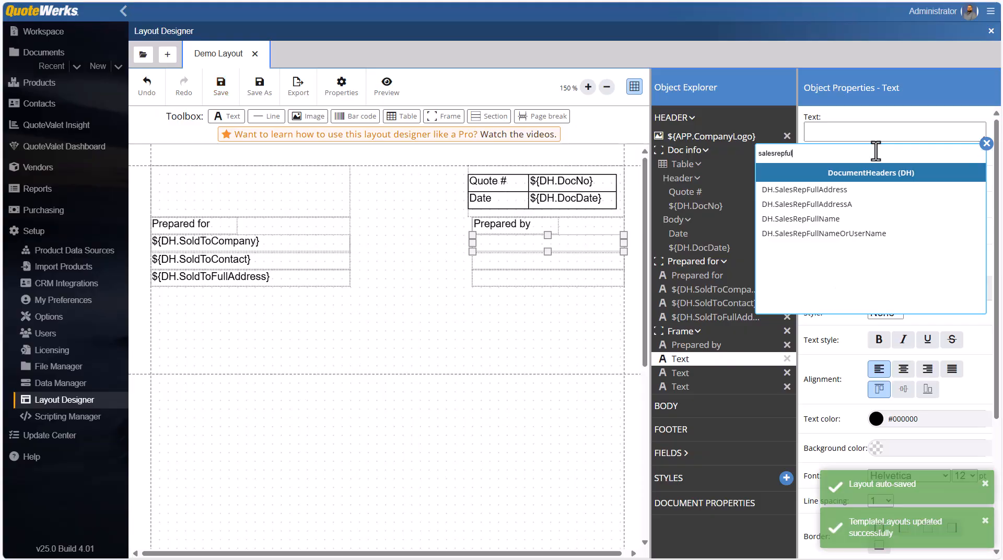
left_click(830, 220)
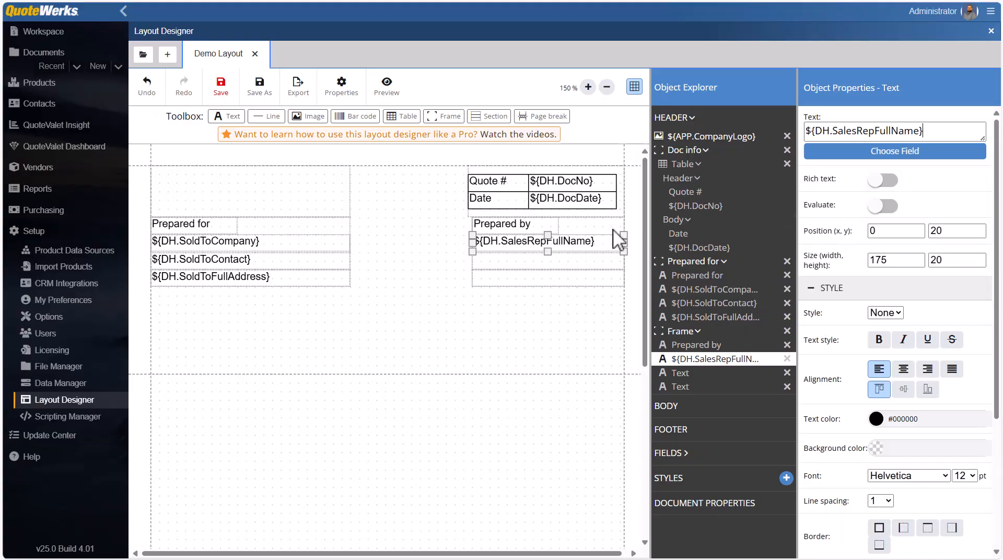
Step: Link the text box beneath the sales rep's full name to the DH.SalesRepTitle field
left_click(567, 264)
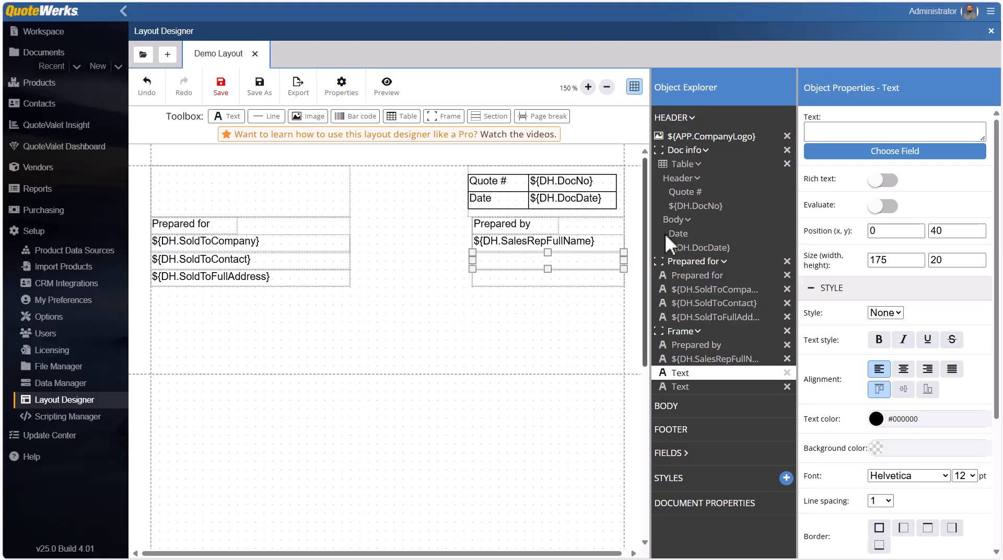
left_click(887, 152)
type("salesrepti")
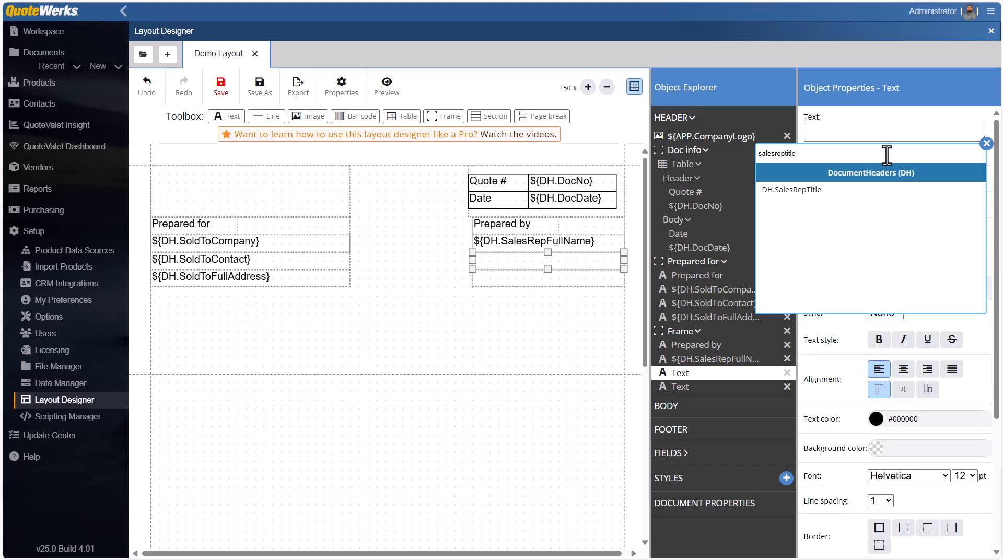
type("tle")
key("Return")
Step: Link the last empty text box beneath the sales rep's title to the DH.SalesRepFullAddress field
left_click(601, 278)
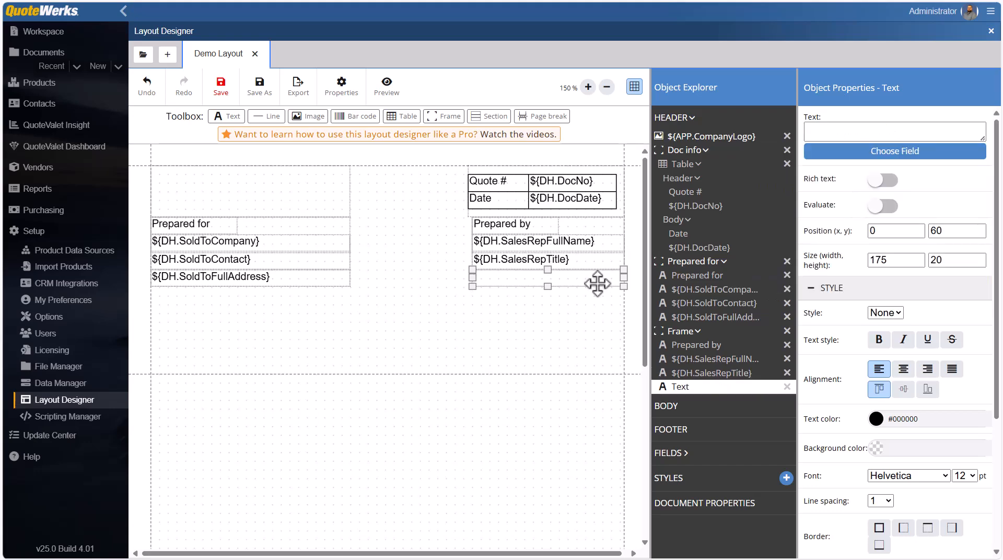
left_click(888, 149)
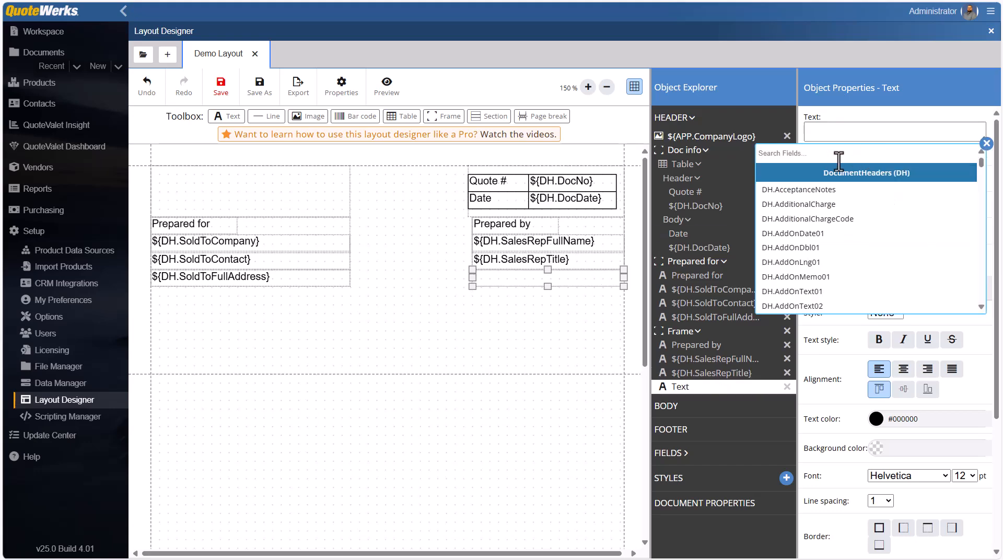
type("sale")
type("rpe")
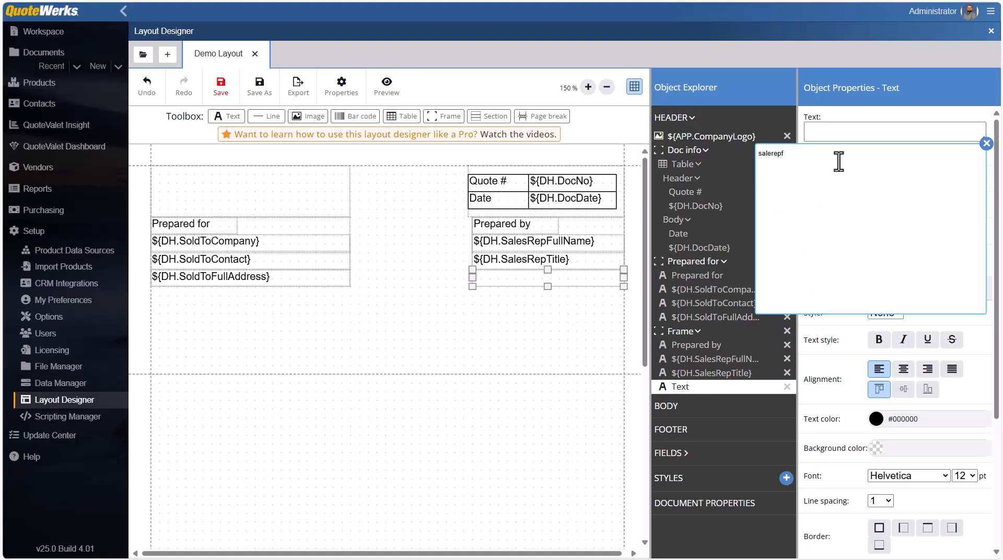
key("BackSpace")
type("srep")
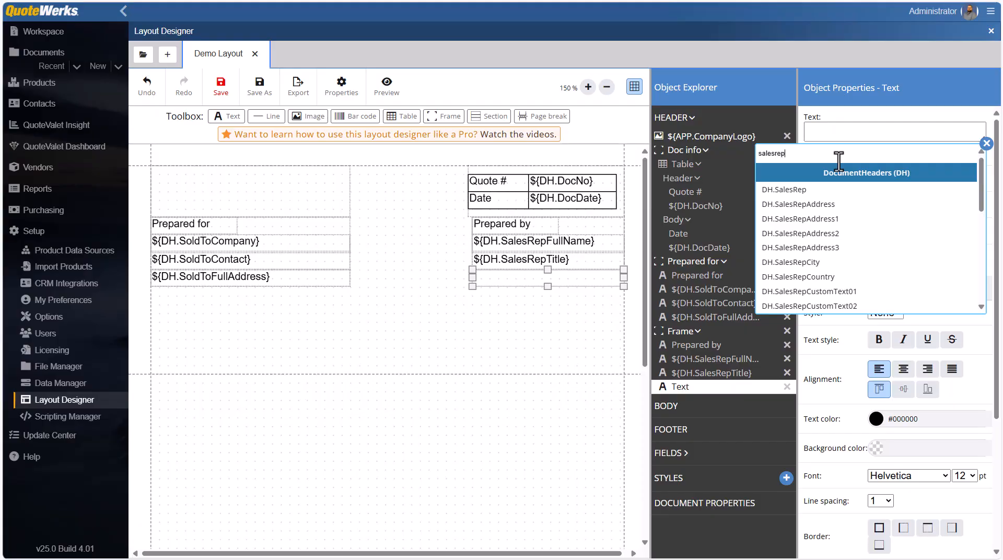
type("full")
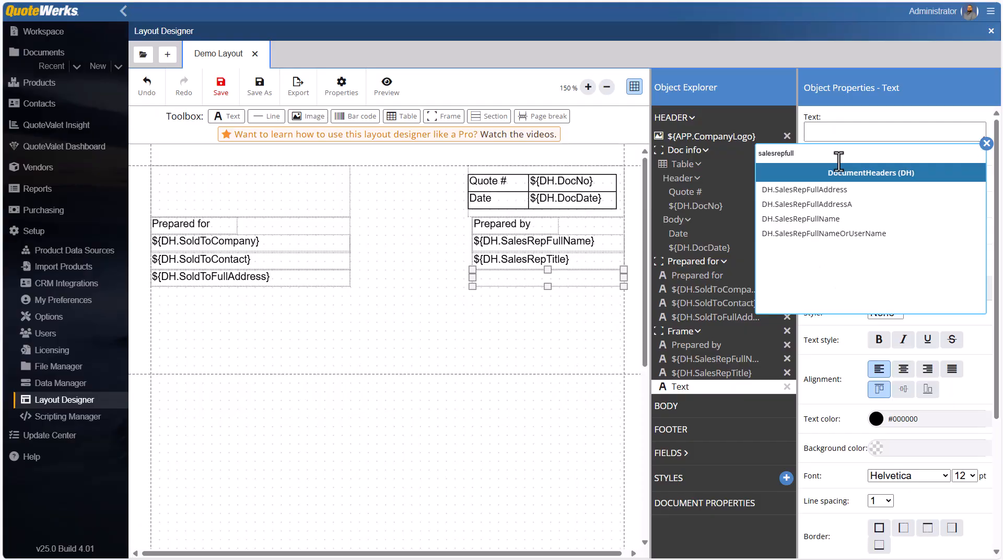
left_click(849, 191)
left_click(600, 341)
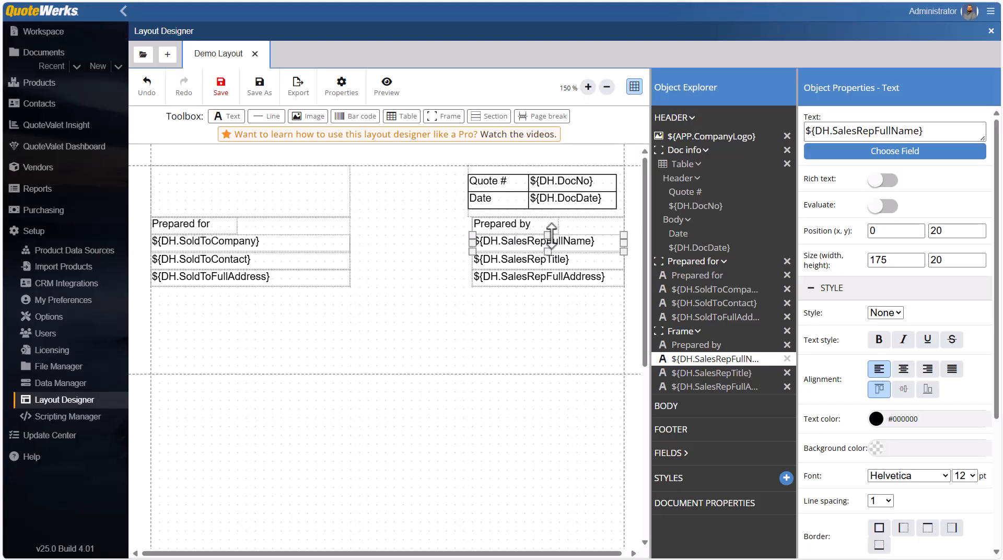
Step: Label the frame containing the sales rep fields "Prepared by"
left_click(684, 332)
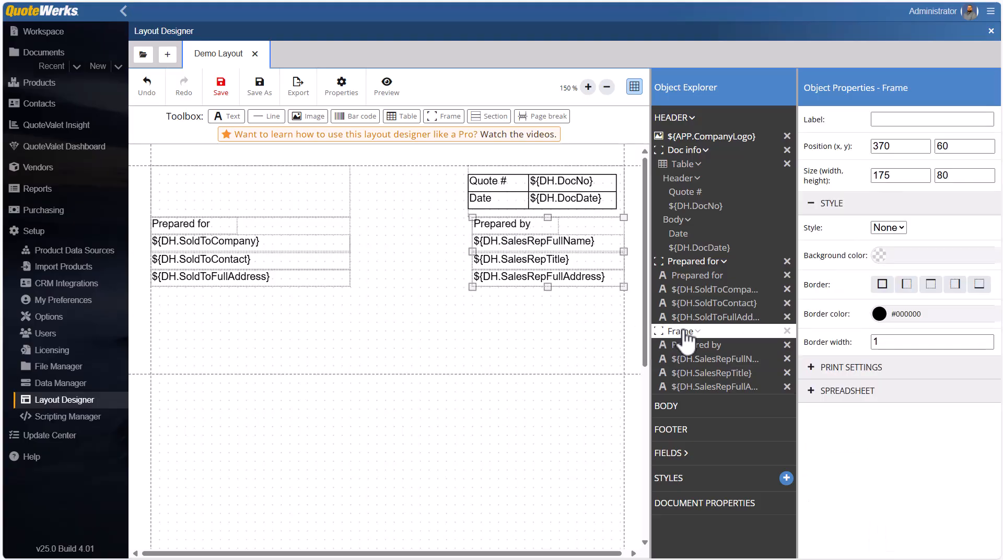
left_click(892, 119)
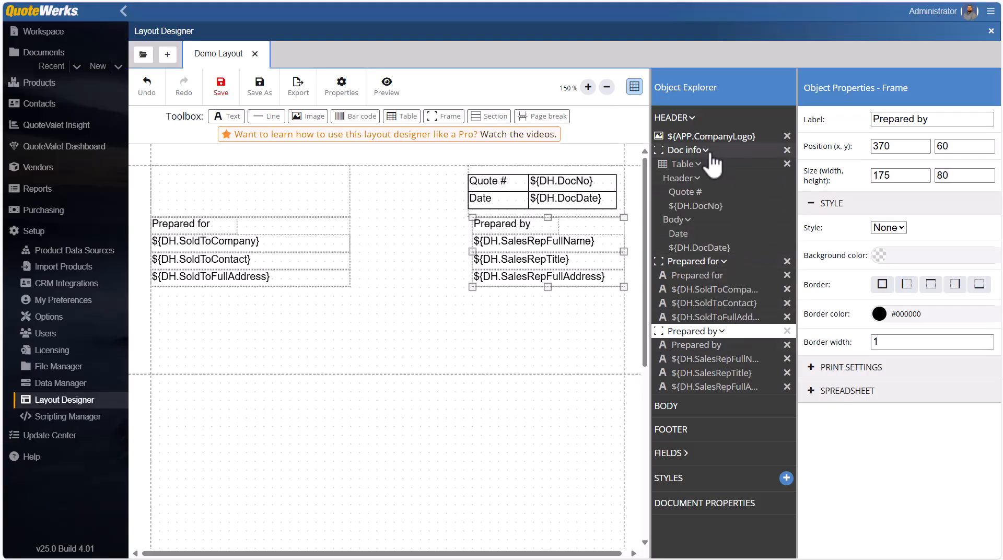
left_click(619, 329)
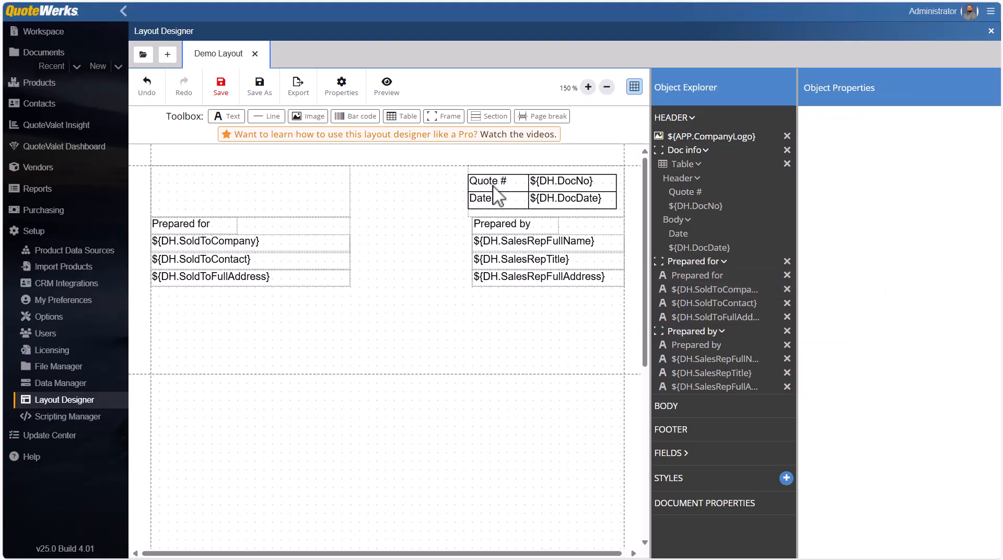
Step: Add a 545 by 60 frame at position 0, 140 in the header, beneath the "Prepared for" and "Prepared by" blocks
left_click_drag(445, 119, 296, 280)
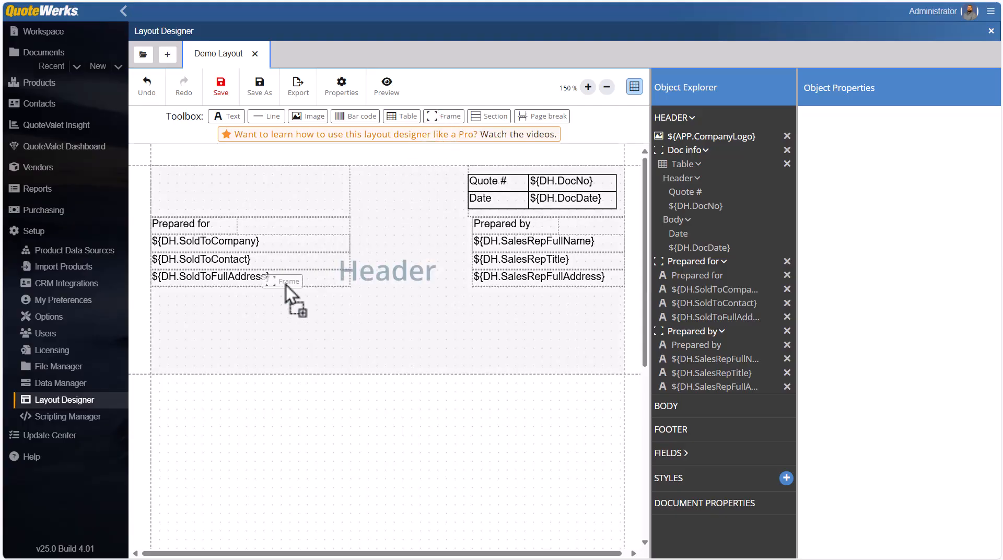
left_click_drag(184, 309, 181, 311)
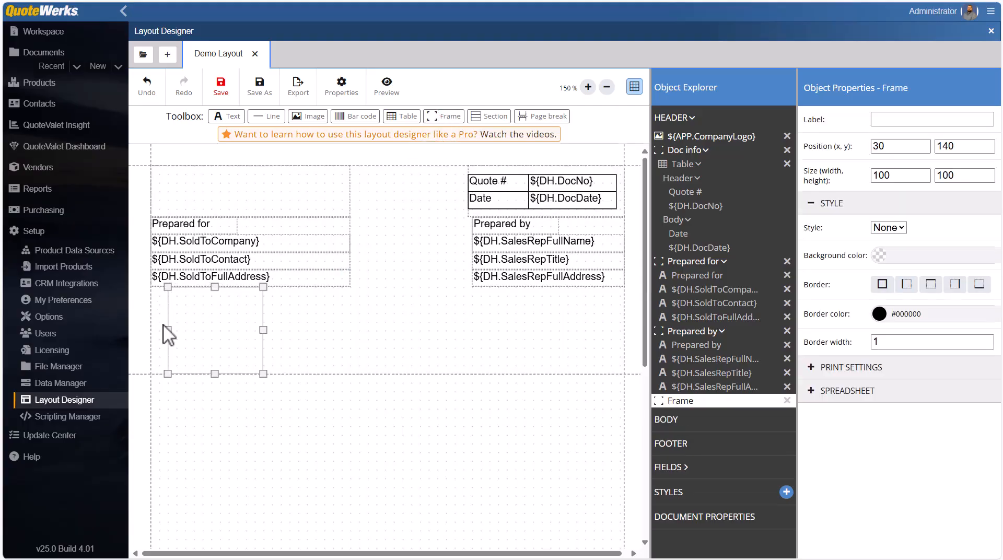
left_click_drag(205, 373, 209, 340)
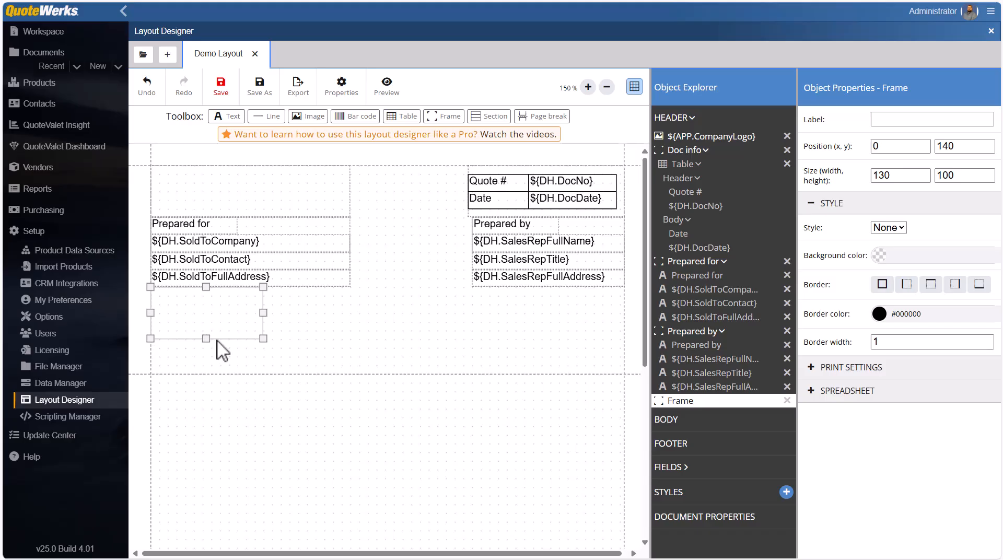
left_click_drag(263, 313, 634, 320)
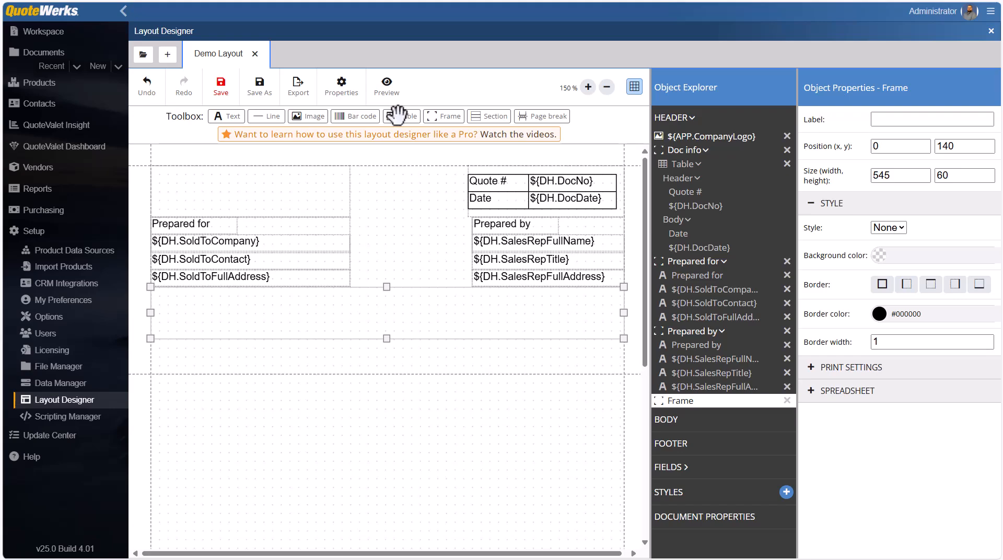
Step: Add a table at position 0, 10 inside the new full-width frame and label the frame "Sale Info"
left_click_drag(397, 114, 349, 299)
left_click_drag(289, 310, 181, 308)
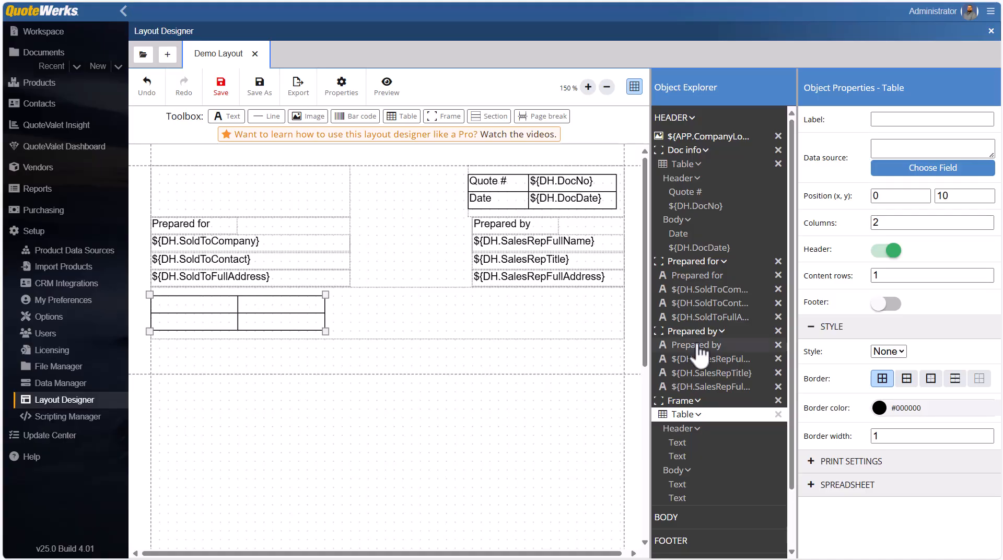
left_click(730, 400)
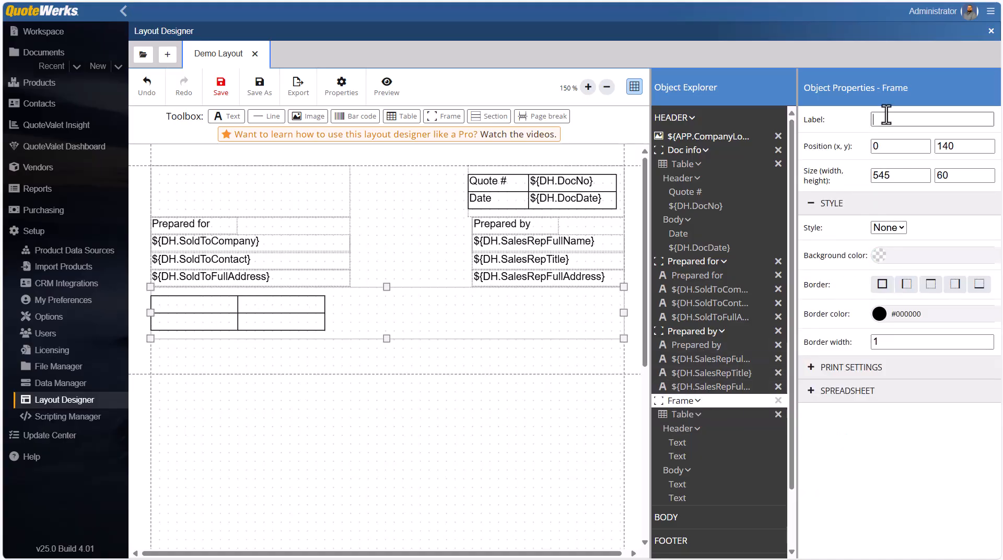
left_click(887, 118)
type("Sale Info")
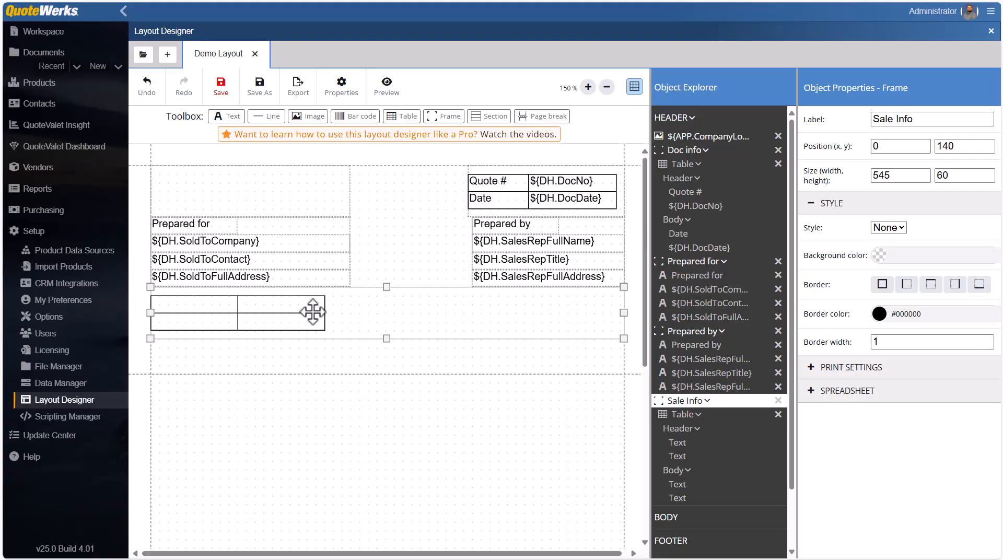
left_click(551, 376)
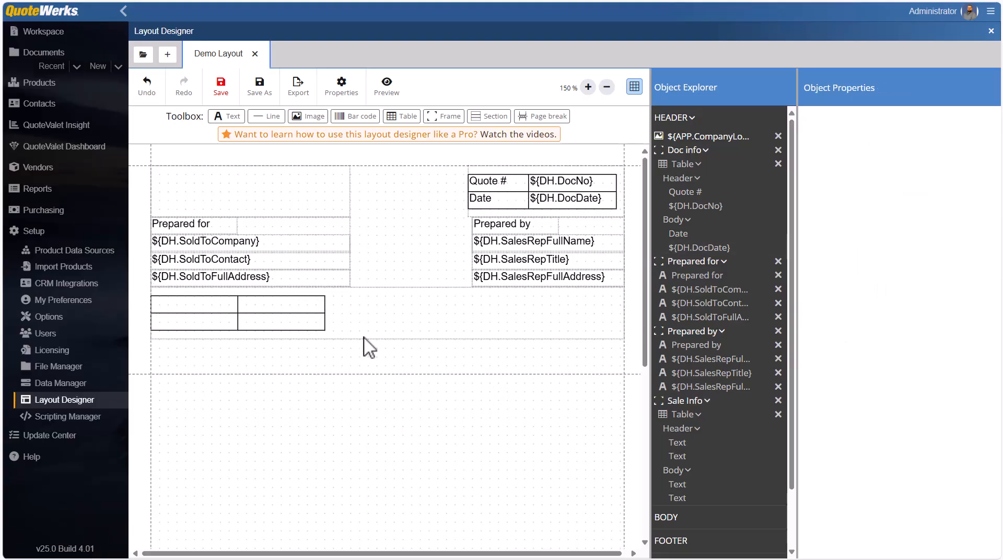
Step: Set the Sale Info table to three columns and widen its first column to about 180
left_click(298, 310)
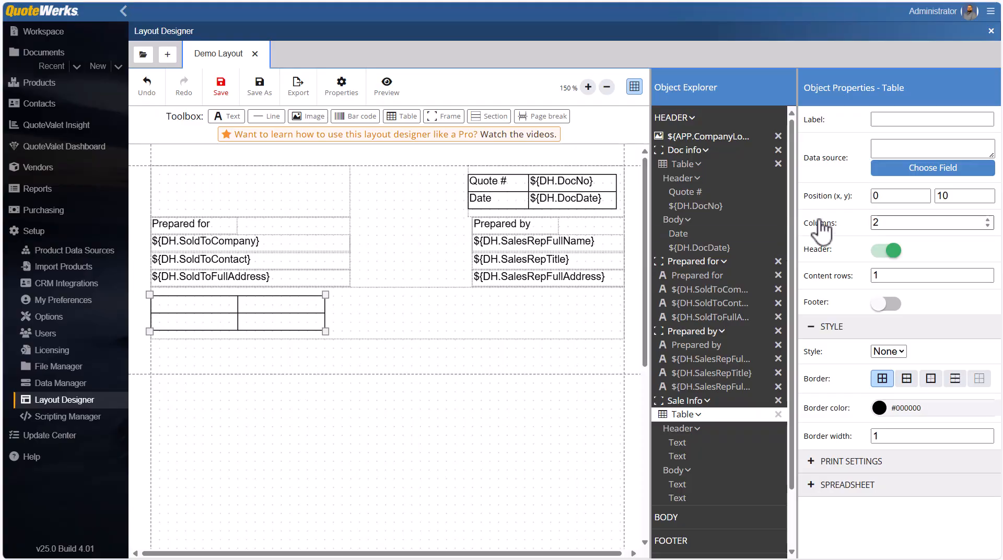
double_click(872, 223)
left_click(265, 303)
left_click(234, 305)
left_click(238, 304)
left_click(238, 305)
left_click_drag(238, 305, 310, 303)
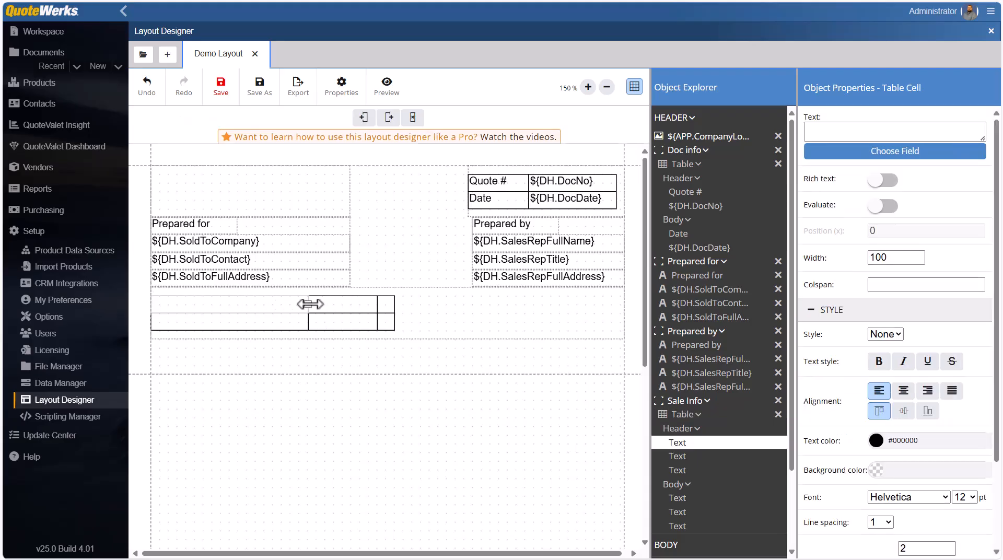
Step: Resize the second column to 180 and the third to 185 so the Sale Info table spans the frame
left_click(346, 309)
left_click_drag(380, 305, 627, 307)
left_click(463, 303)
left_click(467, 303)
left_click(440, 304)
left_click(473, 306)
left_click(601, 361)
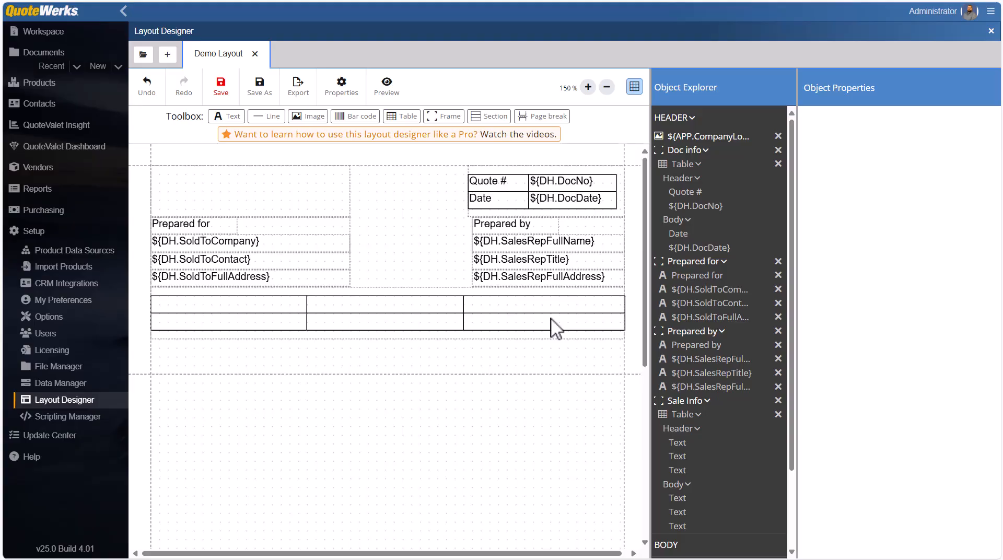
Step: Enter "PO Number" and "Payment Terms" in the first two header cells of the Sale Info table
left_click(235, 309)
left_click(235, 310)
left_click(948, 130)
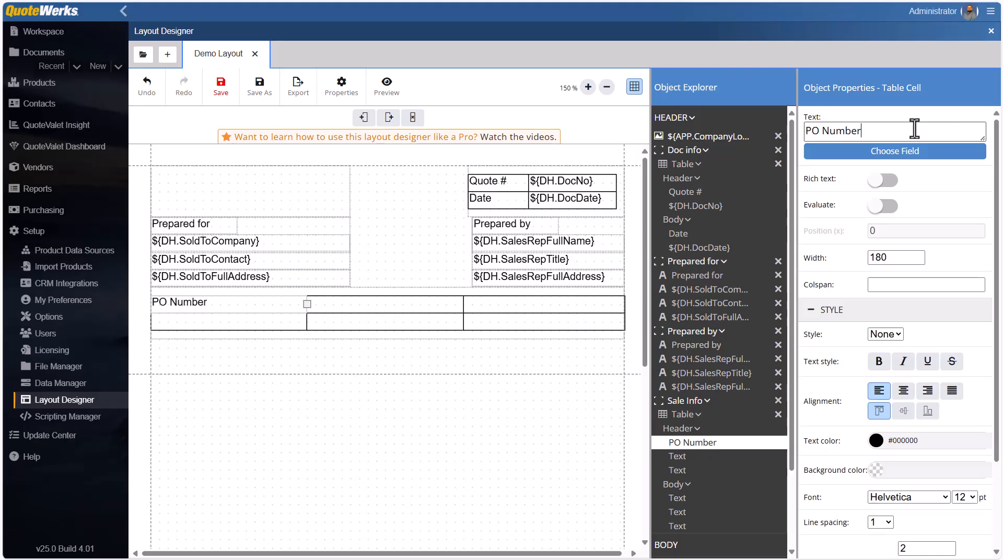
left_click(455, 304)
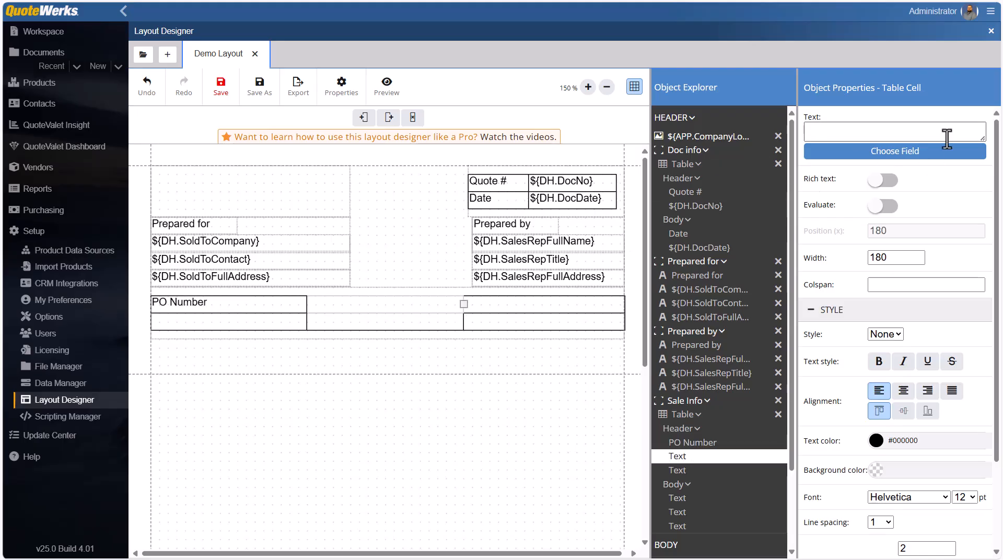
left_click(892, 125)
type("Payment Terms")
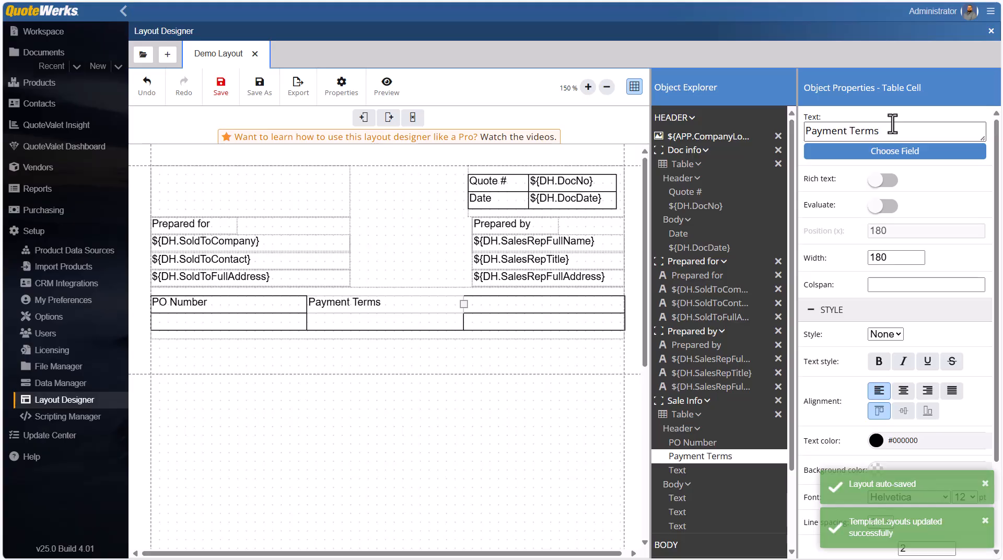
Step: Enter "Expiration Date" as plain text in the third header cell of the Sale Info table
left_click(596, 307)
left_click(869, 152)
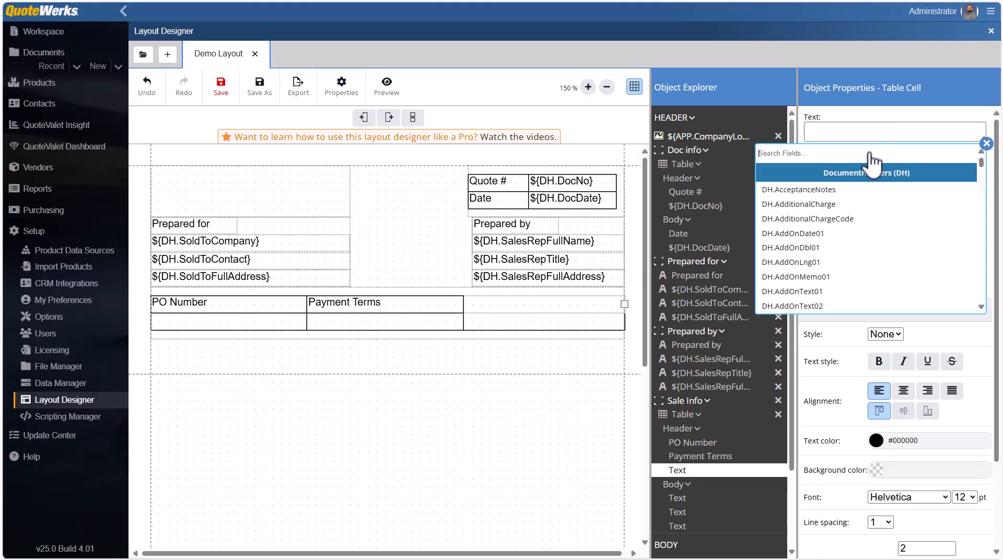
type("E")
key("BackSpace")
left_click(861, 131)
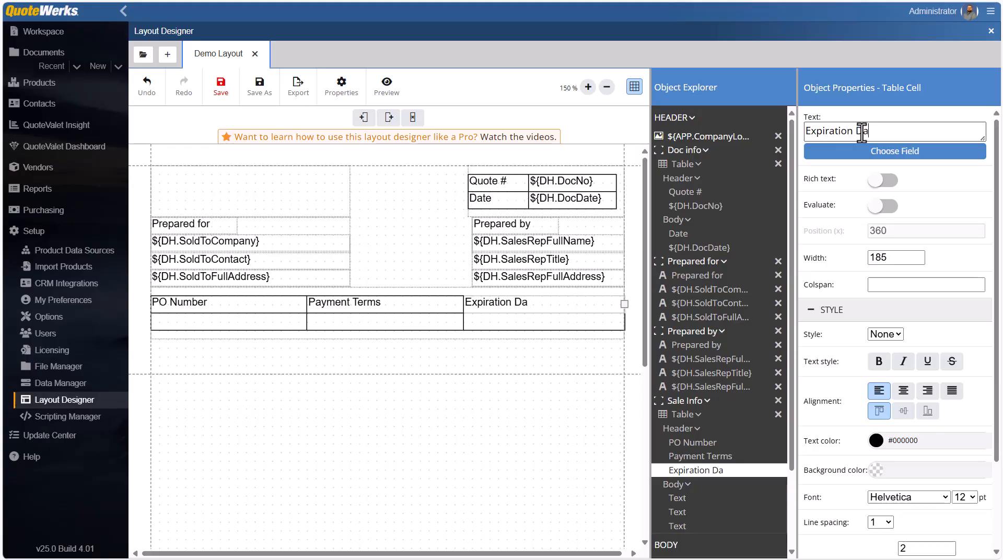
left_click(593, 366)
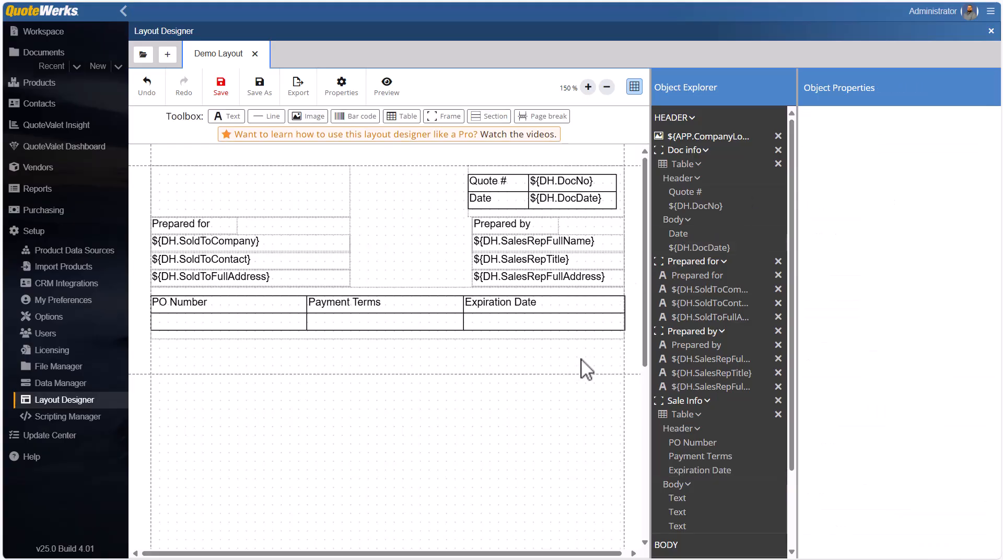
Step: Link the body cell under "PO Number" to the DH.SoldToPONumber field
left_click(257, 328)
left_click(257, 324)
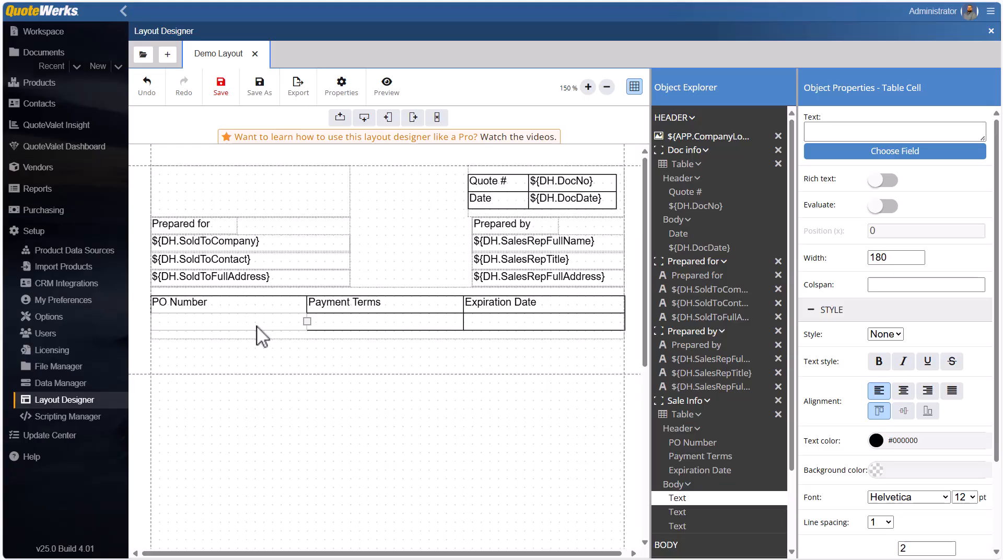
left_click(894, 151)
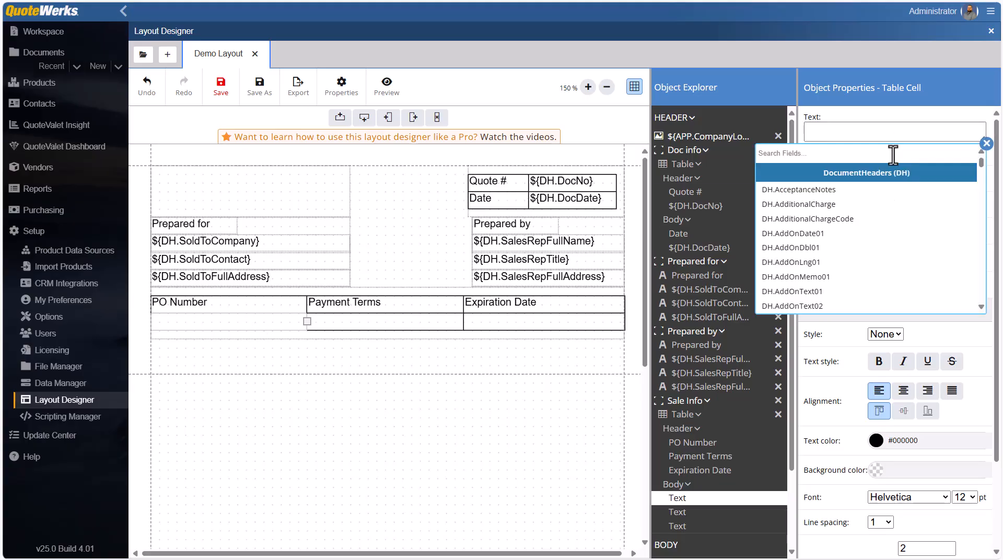
type("ponumb")
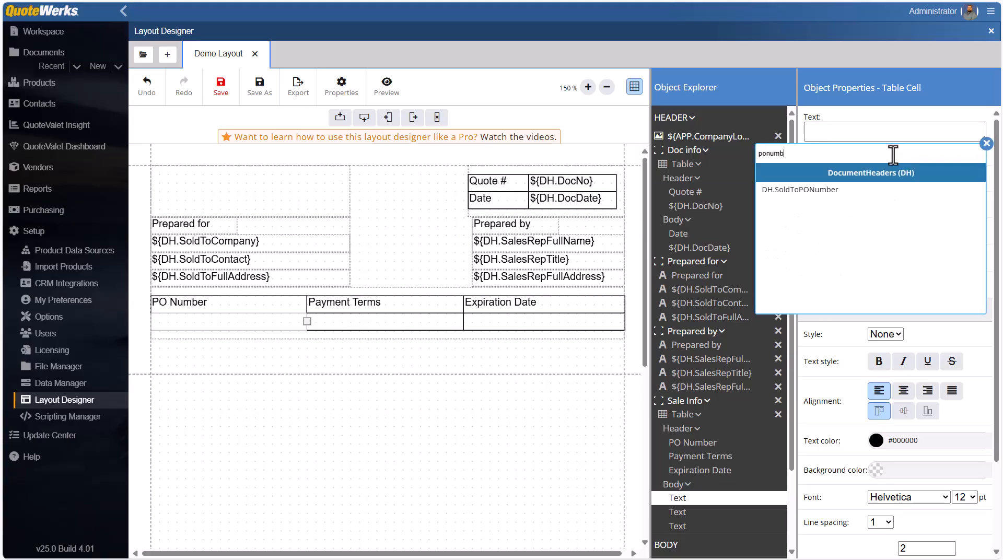
left_click(815, 190)
Step: Link the body cell under "Payment Terms" to the DH.Terms field
left_click(389, 327)
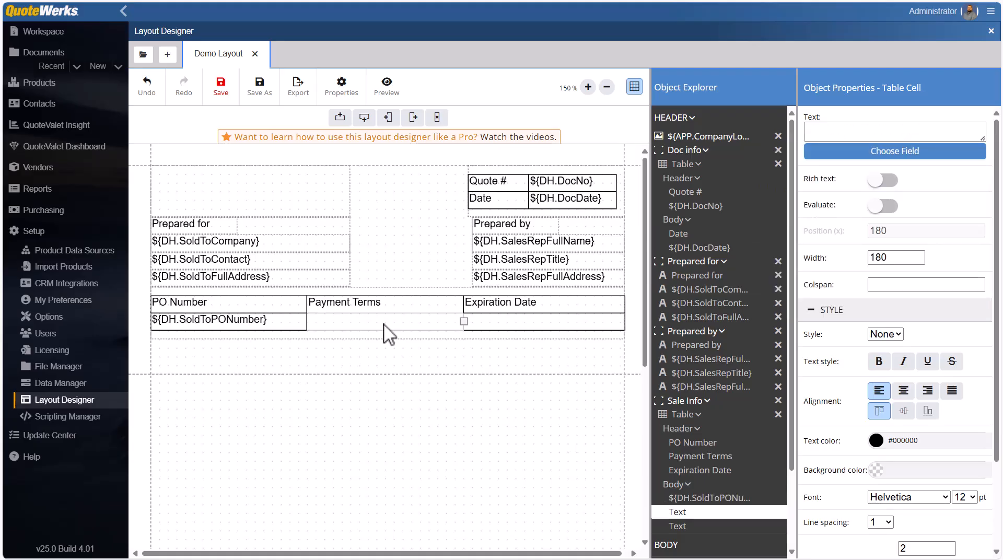
left_click(869, 151)
type("terms")
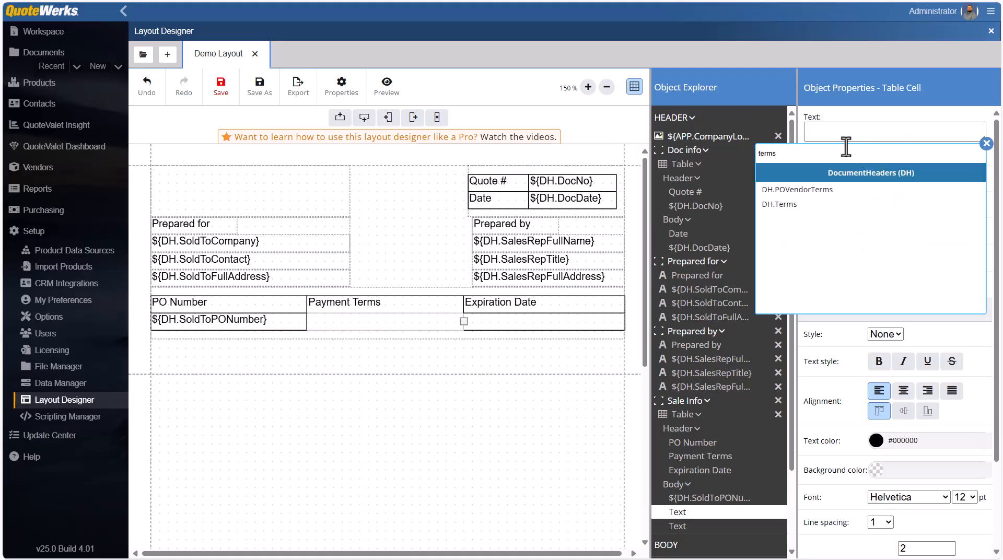
left_click(779, 204)
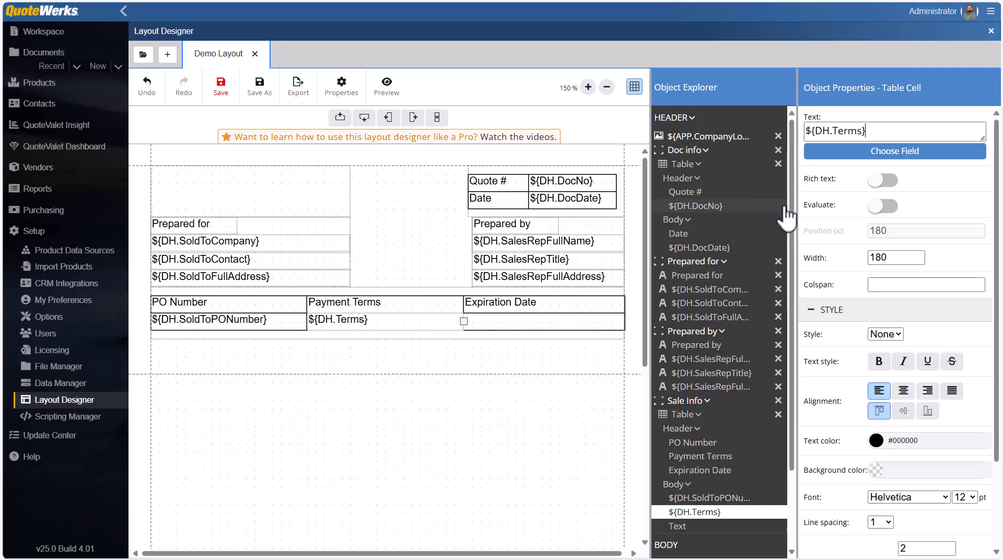
Step: Link the body cell under "Expiration Date" to the DH.ExpirationDate field and open a print preview of the layout
left_click(546, 321)
left_click(906, 151)
type("expiration")
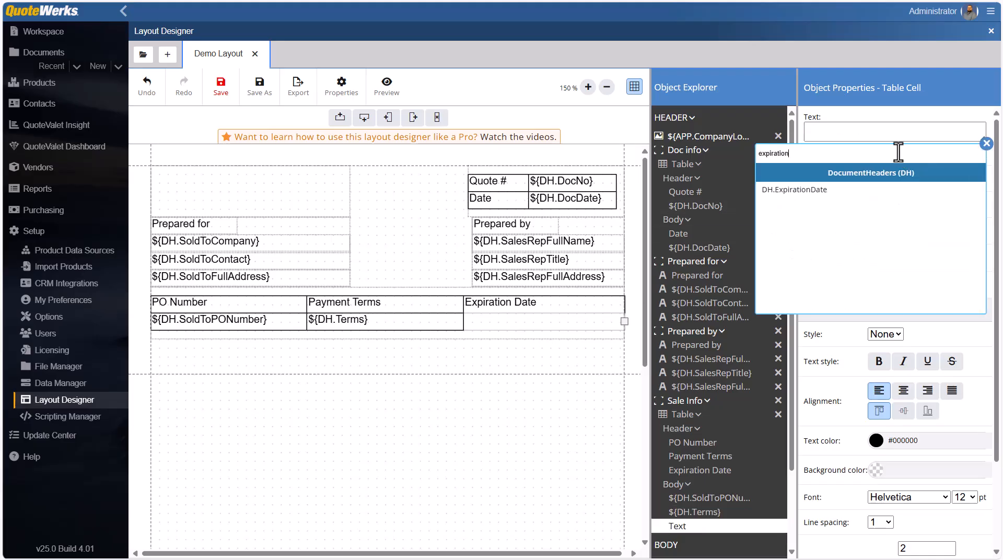
left_click(804, 189)
left_click(552, 352)
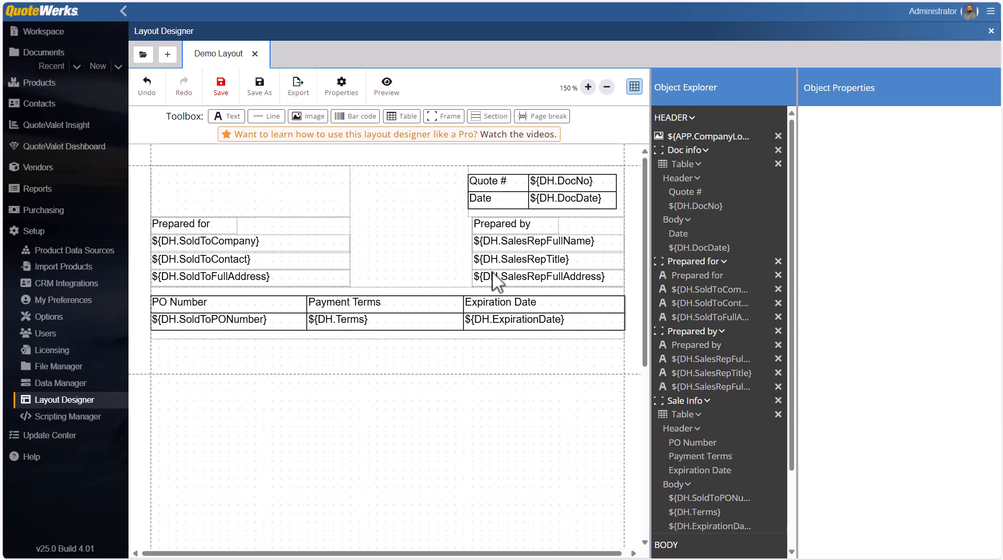
left_click(386, 93)
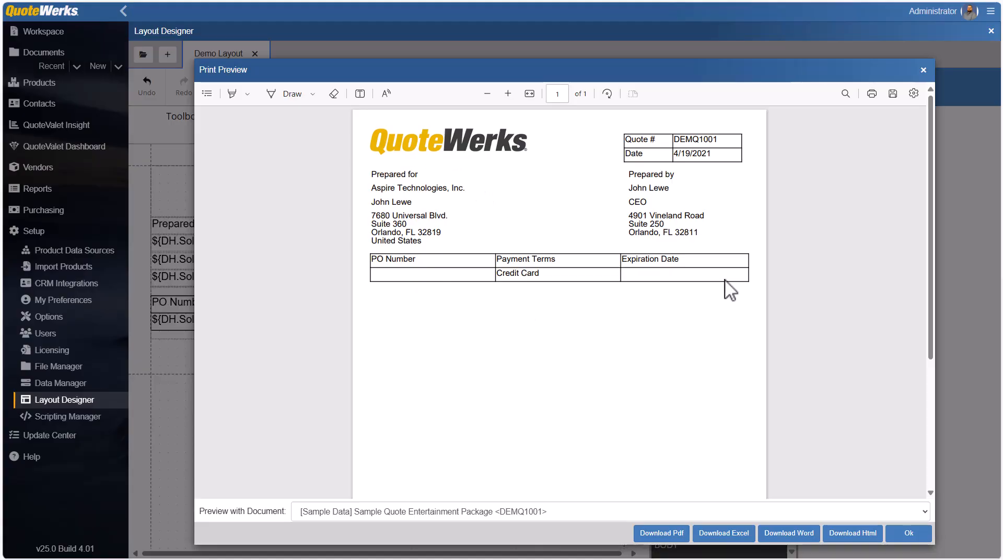
Step: Close the print preview and add a section labelled Section Line Items at the top of the body, with data source ${DI} and a header
left_click(923, 70)
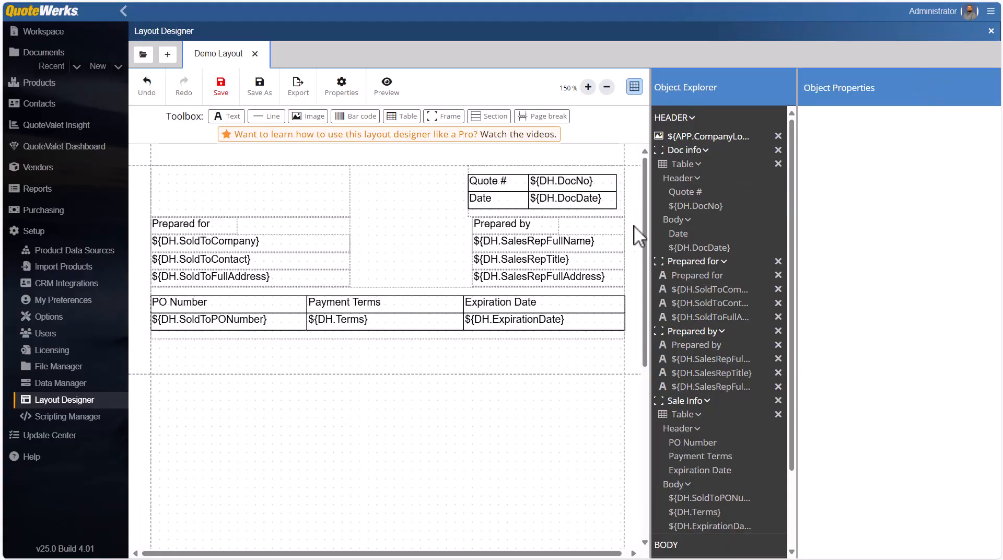
mouse_move(646, 221)
left_mouse_down()
mouse_move(642, 271)
mouse_move(654, 210)
left_mouse_up()
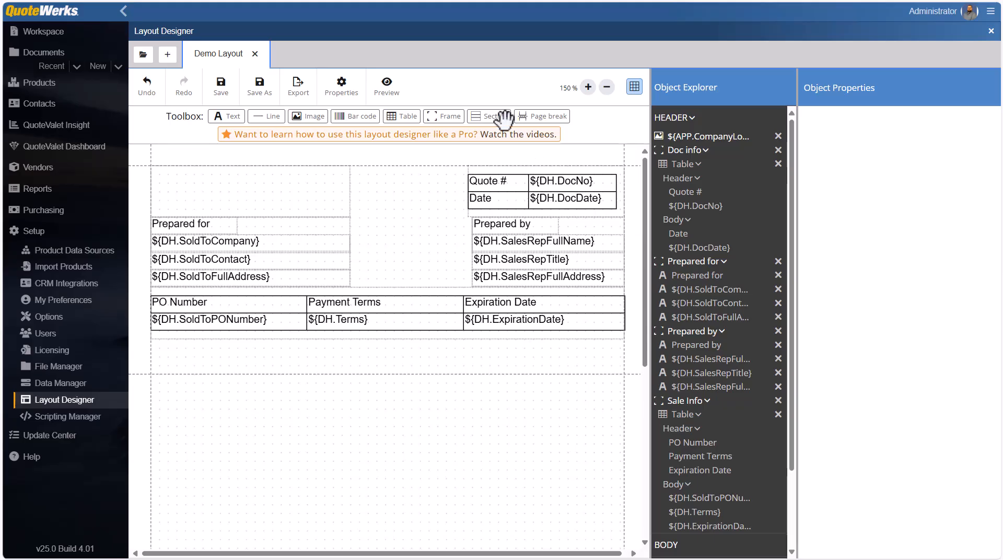
left_click_drag(490, 112, 400, 383)
scroll(515, 398, "down", 1)
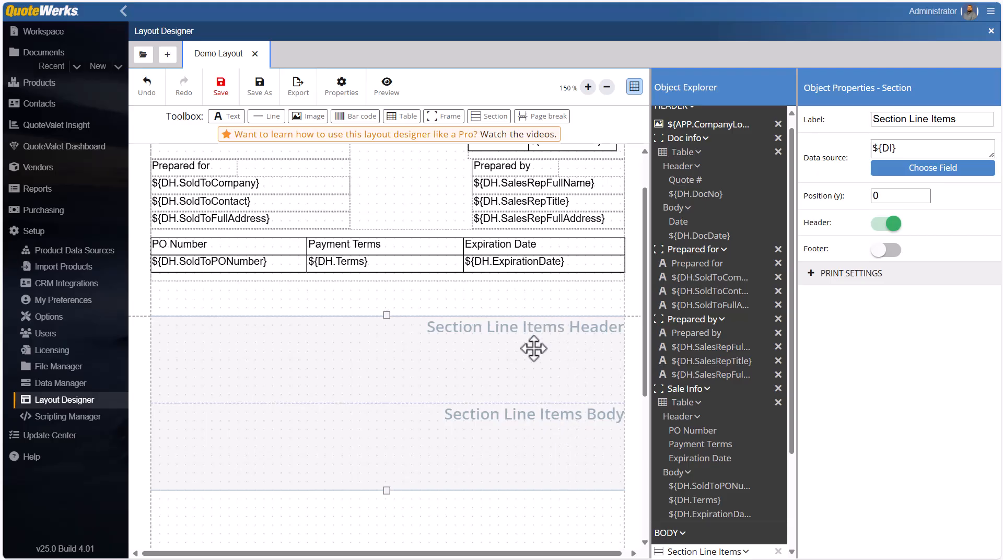
Step: Set the header height of Section Line Items to 20
scroll(723, 308, "down", 3)
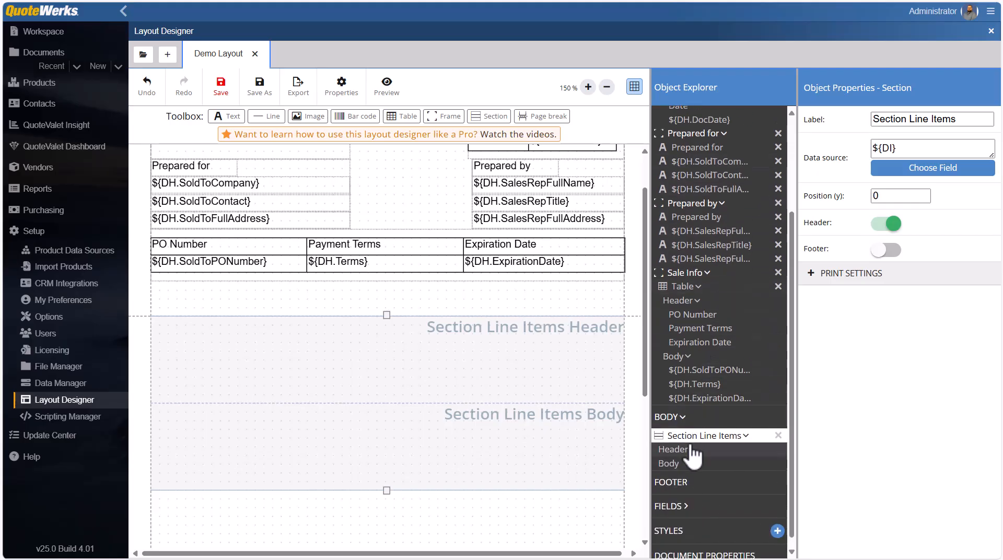
left_click(691, 450)
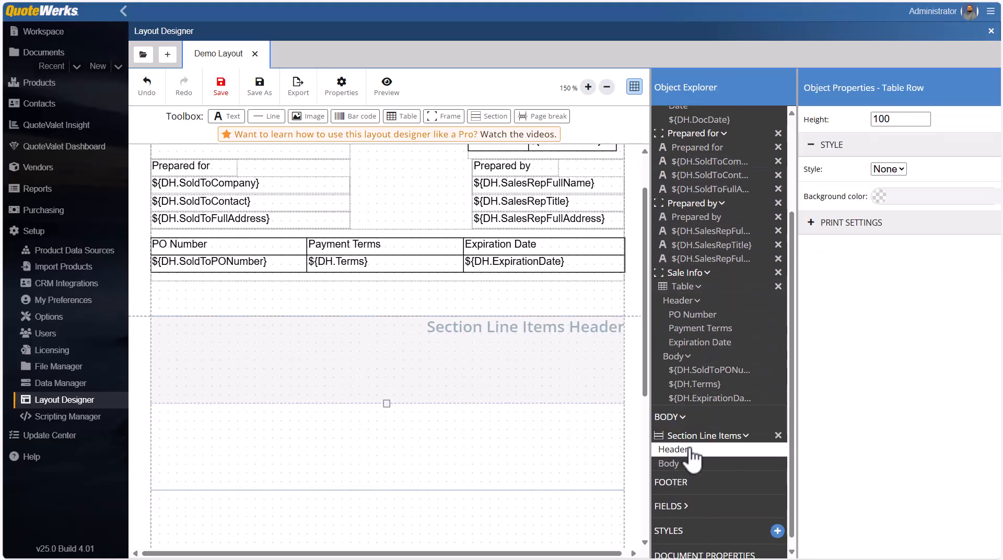
double_click(883, 119)
type("20")
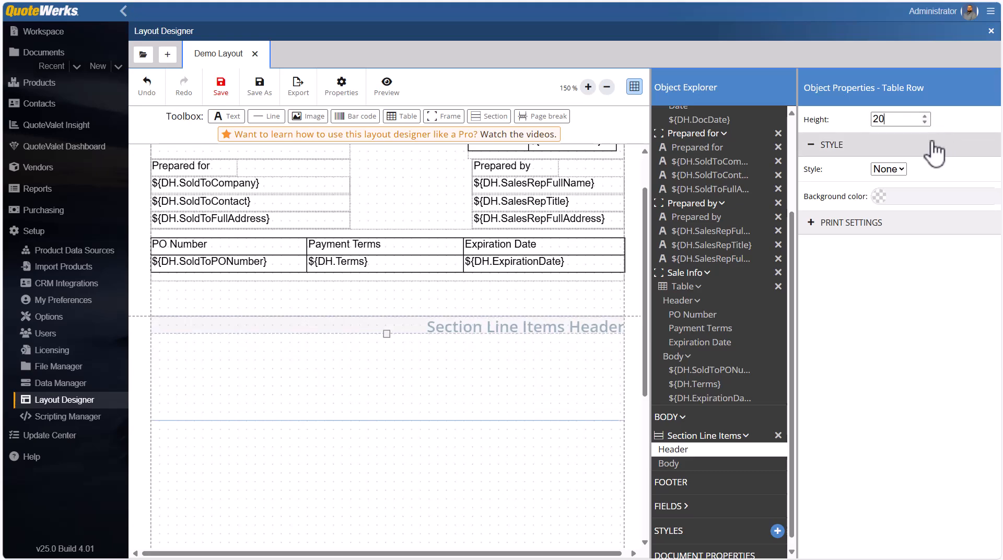
left_click(934, 151)
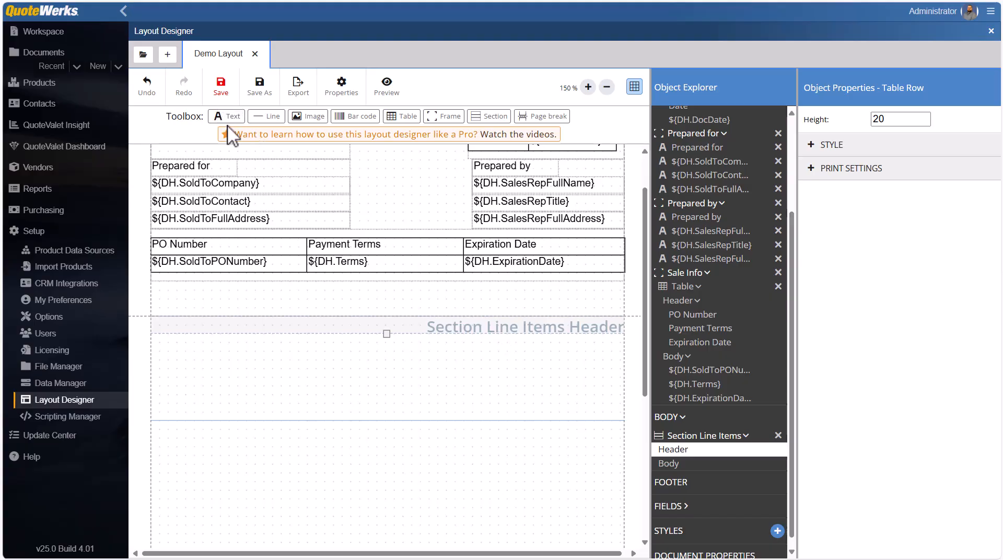
Step: Place four empty text boxes in a row across the line items header, with widths 100, 210, 110 and 110, all 20 high
left_click_drag(226, 320, 157, 325)
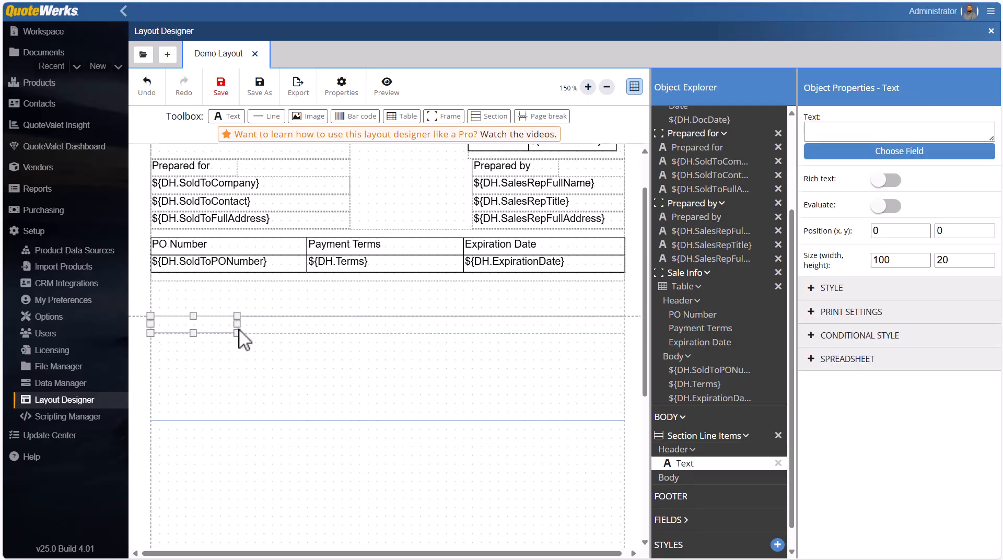
key("ctrl+v")
left_click_drag(228, 324, 410, 327)
key("ctrl+v")
left_click_drag(240, 325, 493, 325)
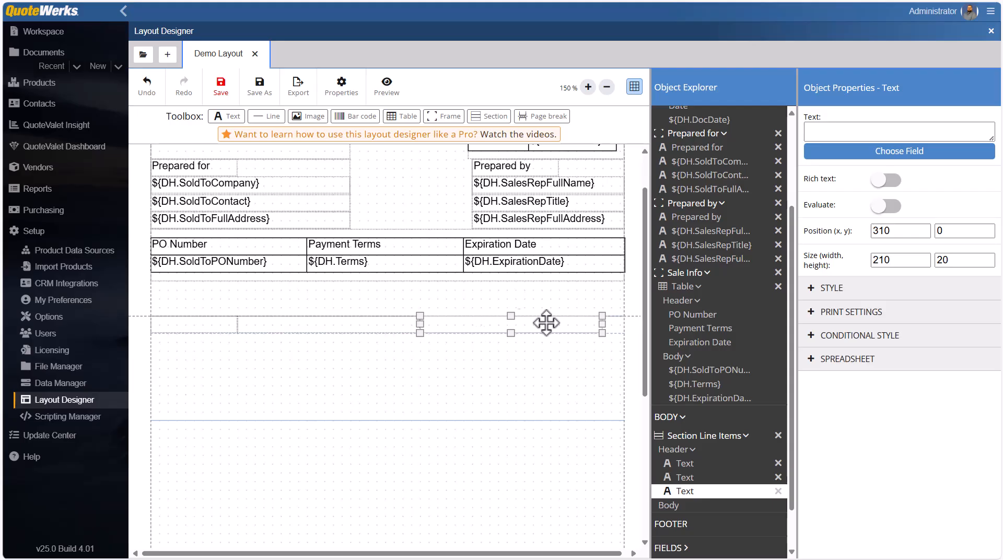
left_click_drag(603, 322, 520, 322)
key("ctrl+v")
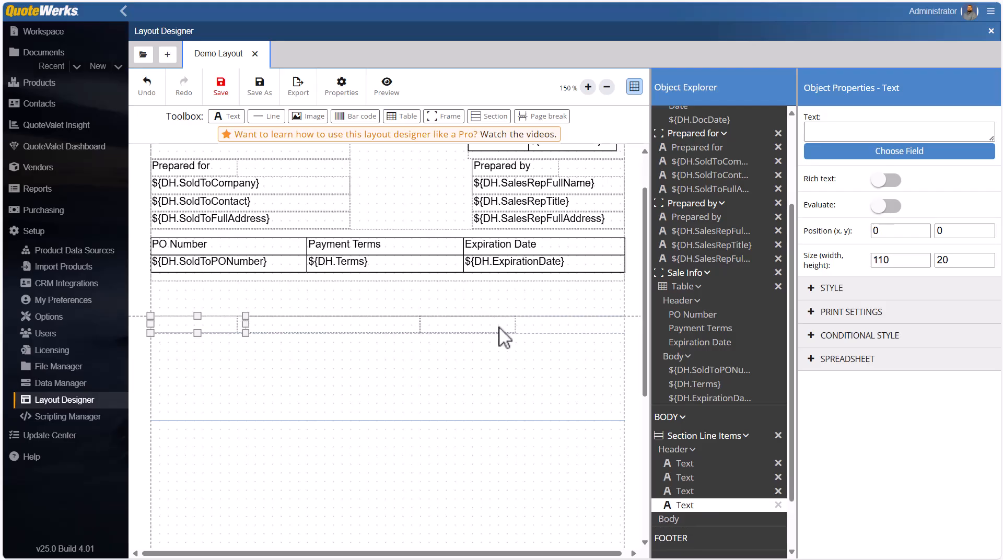
left_click_drag(218, 323, 588, 324)
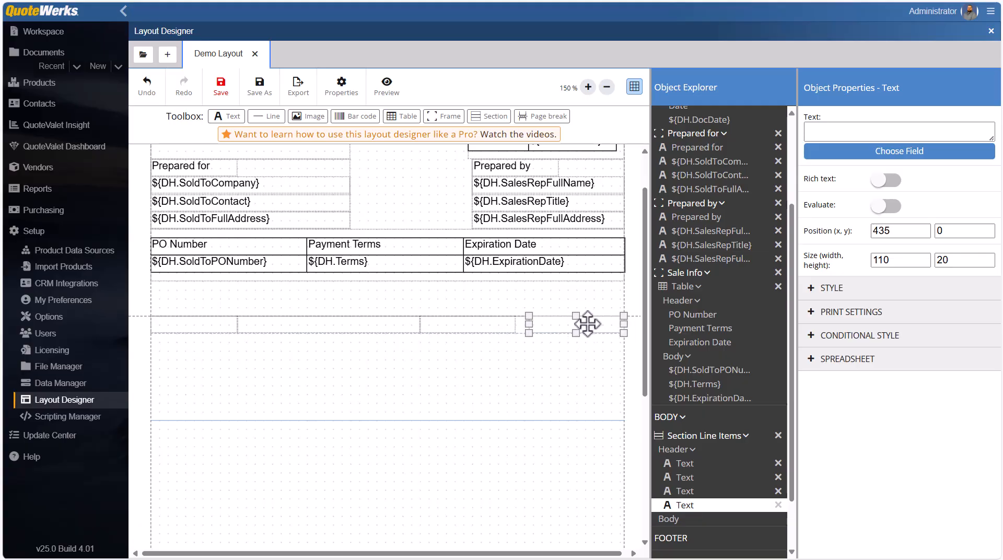
Step: Move the third header text box to x 330 and widen the second to 230 so that it meets the third
left_click(504, 326)
left_click_drag(506, 324, 518, 325)
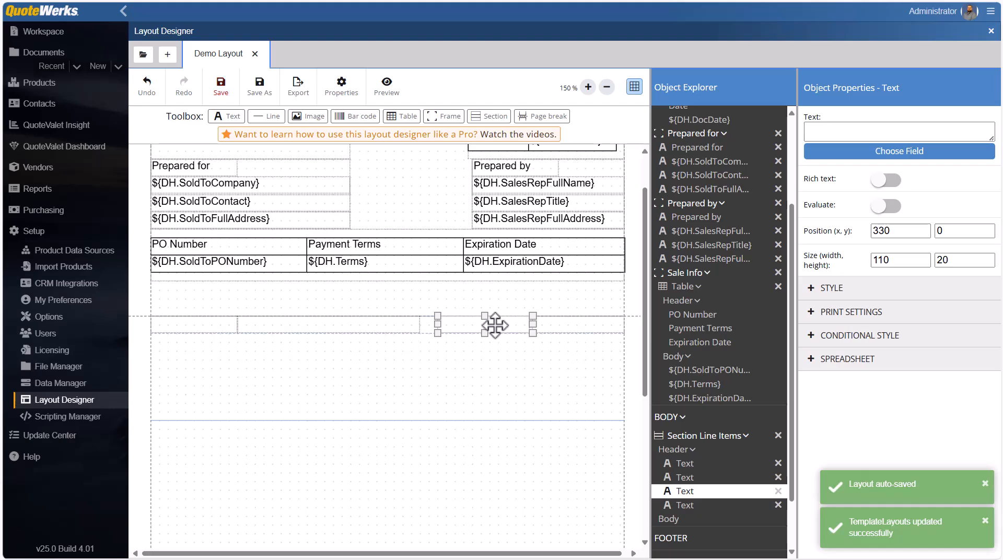
left_click(413, 327)
left_click_drag(421, 324, 427, 324)
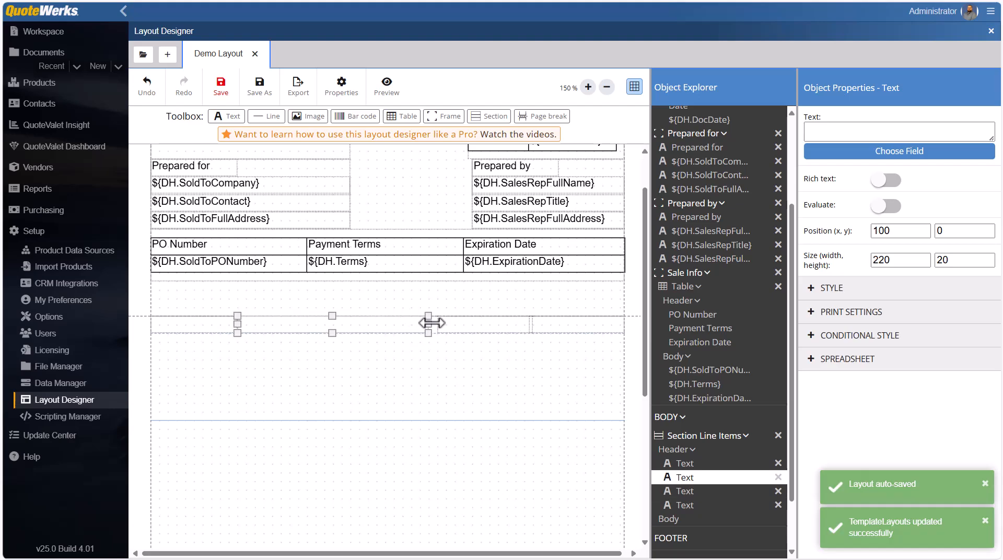
left_click(463, 327)
left_click(417, 324)
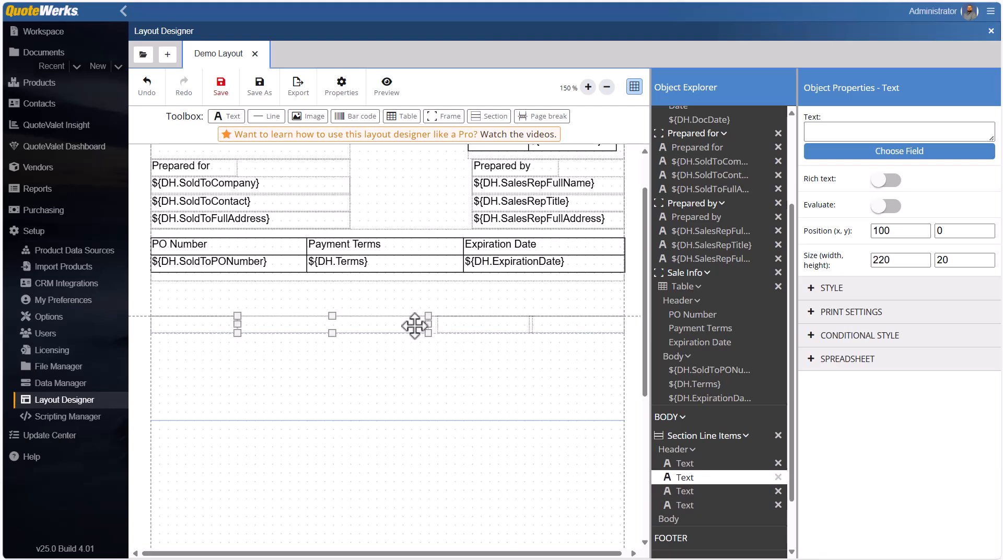
left_click_drag(429, 324, 438, 323)
left_click(462, 325)
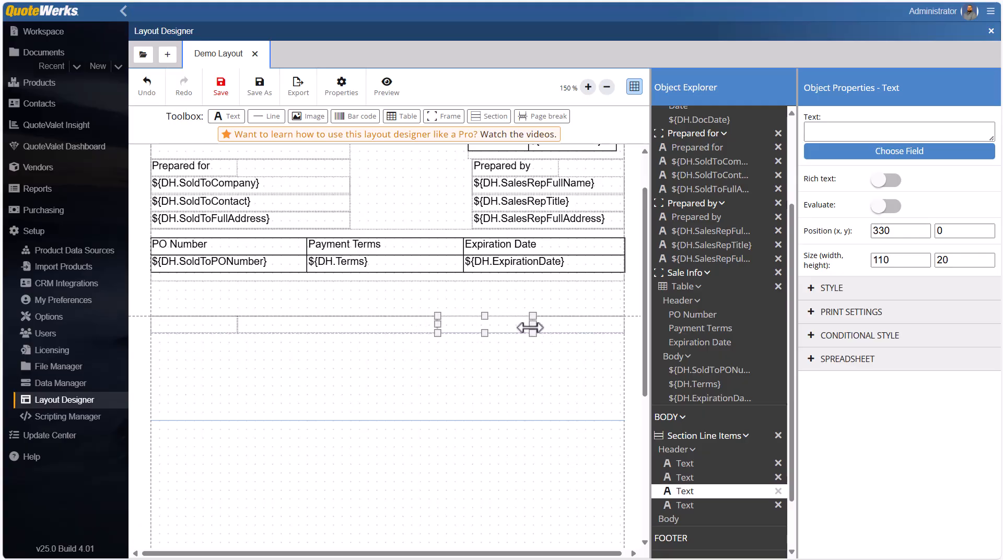
left_click(539, 357)
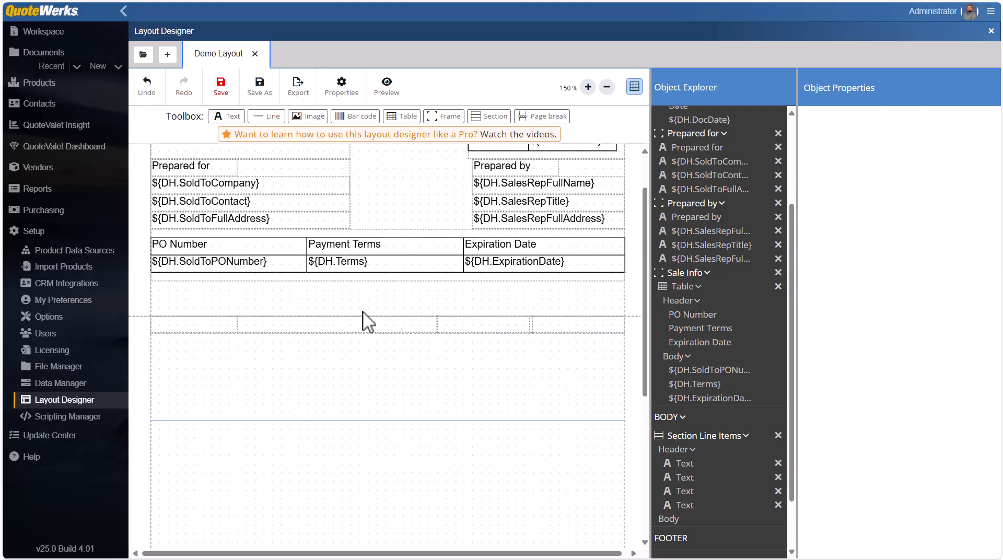
Step: Enter Quantity, Description, Unit Price and Extended Price in order as the texts of the four header boxes
left_click(214, 324)
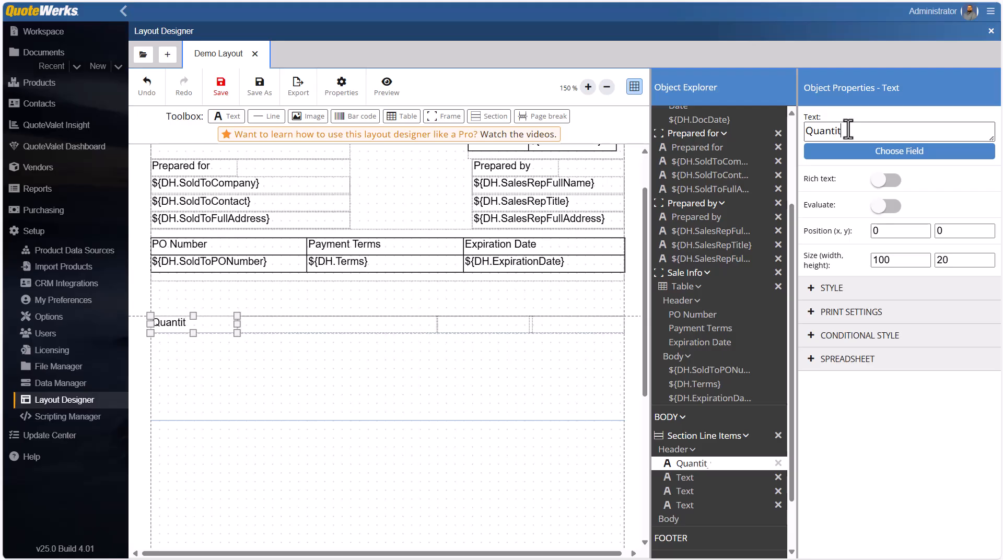
left_click(437, 328)
left_click(824, 132)
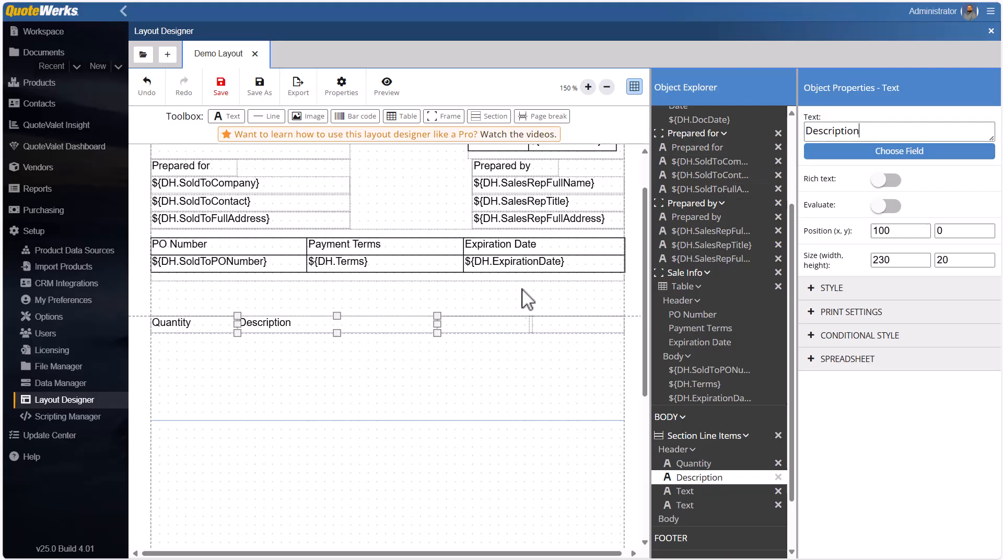
left_click(515, 325)
left_click(869, 131)
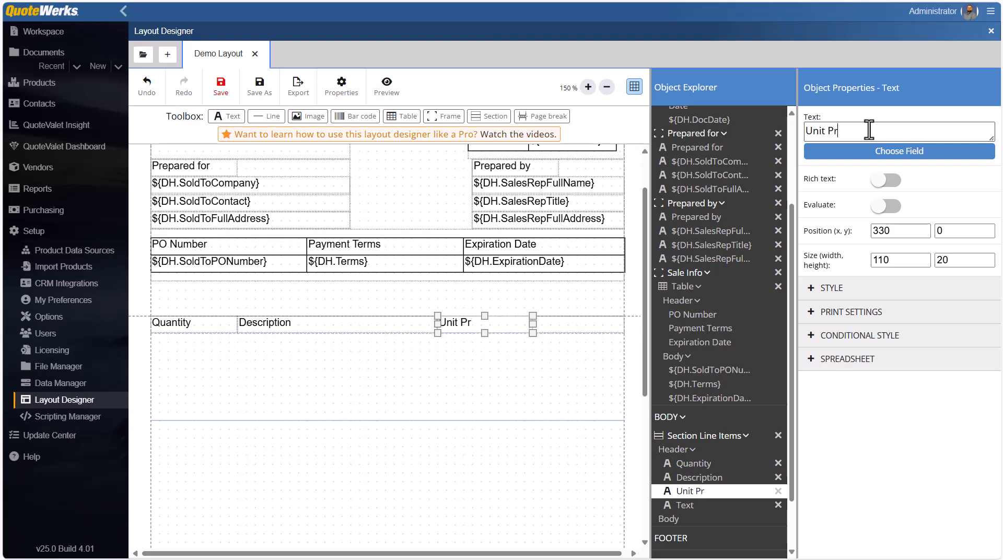
left_click(606, 323)
left_click(831, 131)
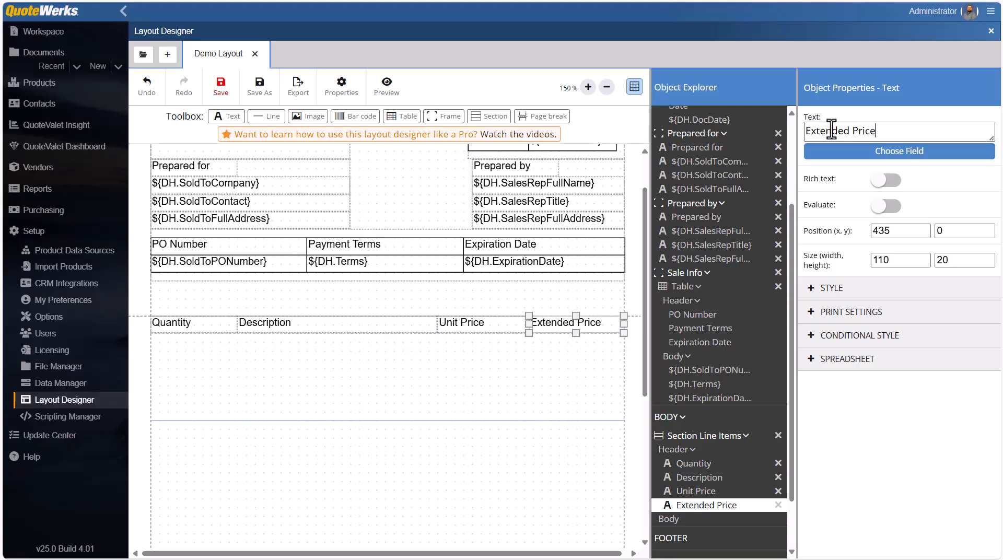
Step: Apply a full border on all sides to the Quantity, Description, Unit Price and Extended Price boxes
left_click(569, 362)
left_click(547, 332)
left_click(475, 330)
left_click(324, 325)
left_click(227, 325)
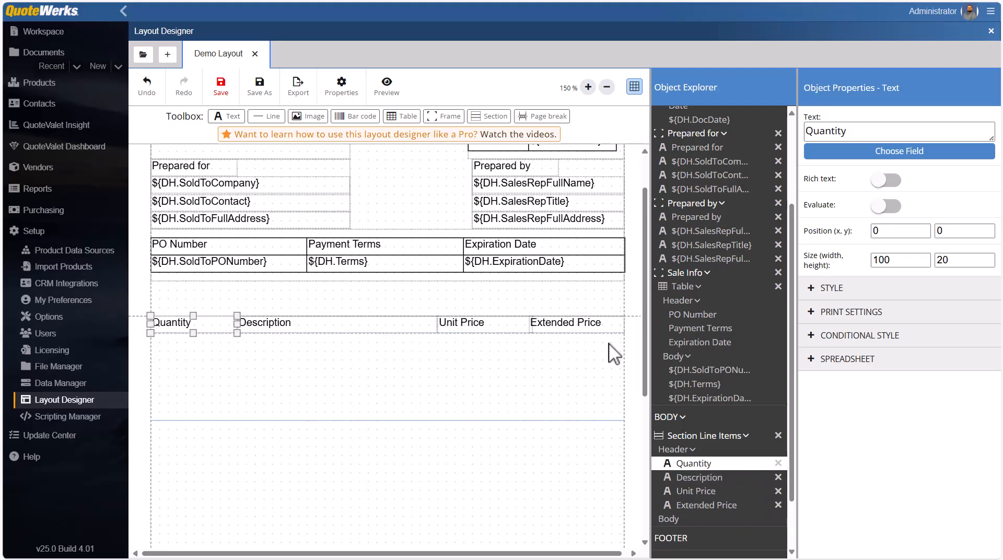
left_click(817, 289)
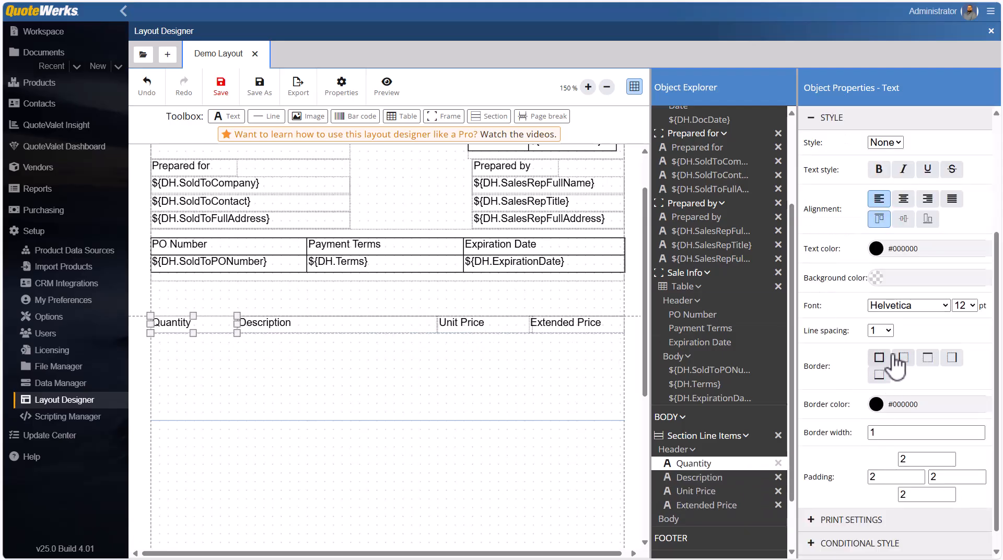
left_click(548, 327, "ctrl")
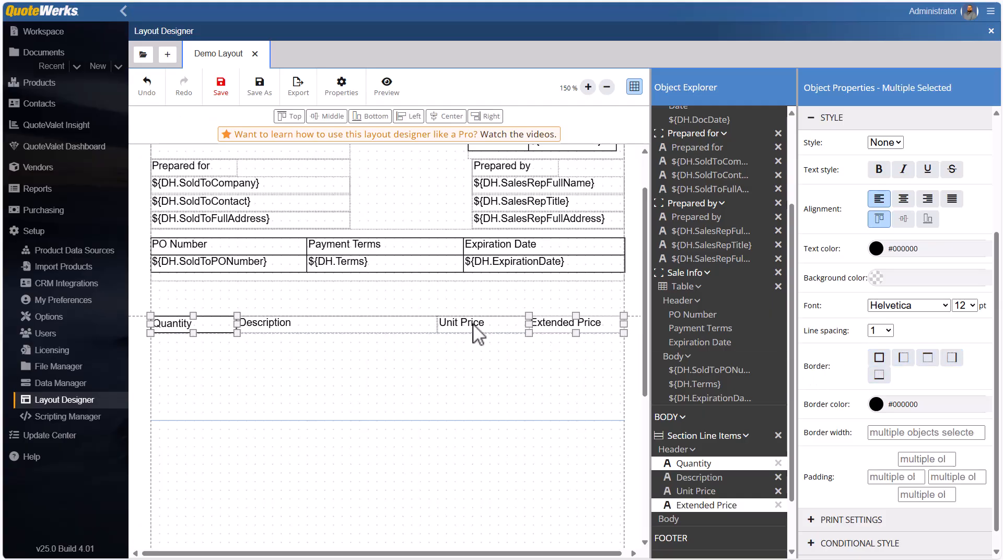
left_click(473, 326, "ctrl")
left_click(405, 323, "ctrl")
left_click(879, 358)
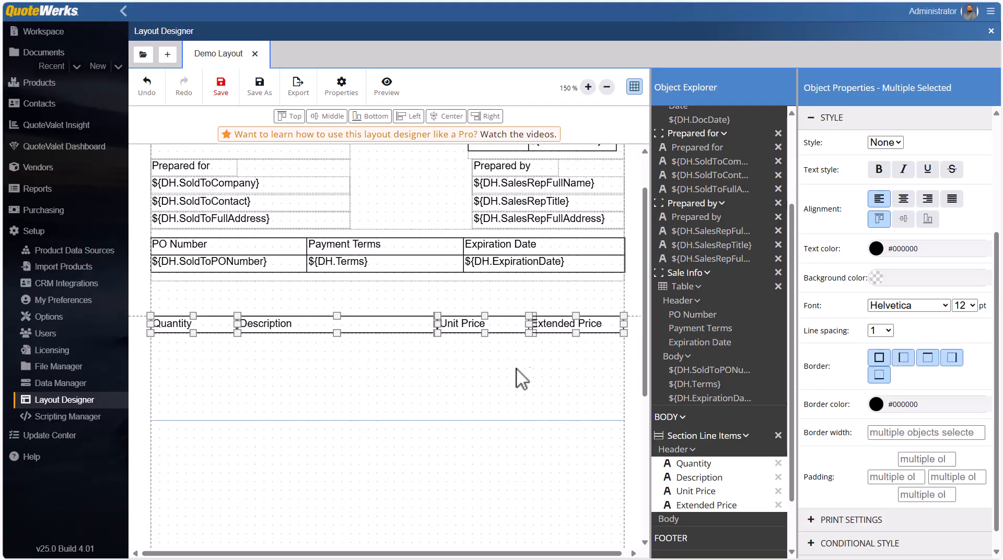
Step: Narrow the Unit Price box and fit the Extended Price box between it and the right page margin without overlap
left_click(536, 379)
left_click(527, 328)
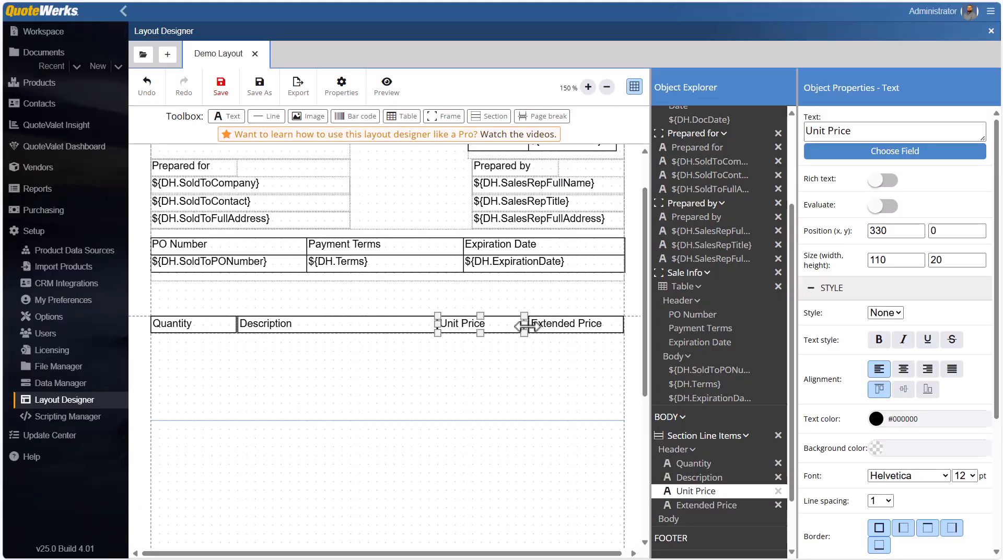
left_click(540, 327)
left_click_drag(548, 327, 541, 327)
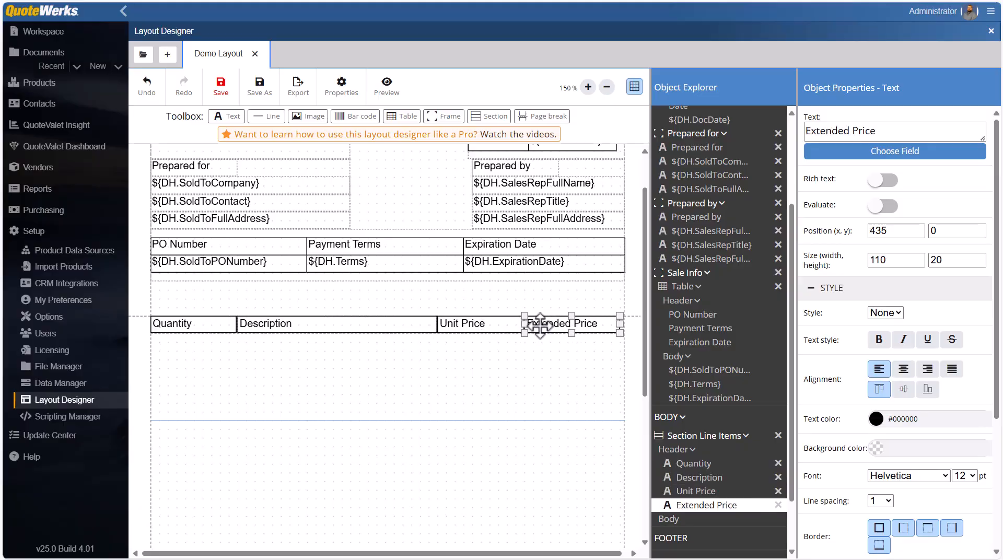
left_click(634, 337)
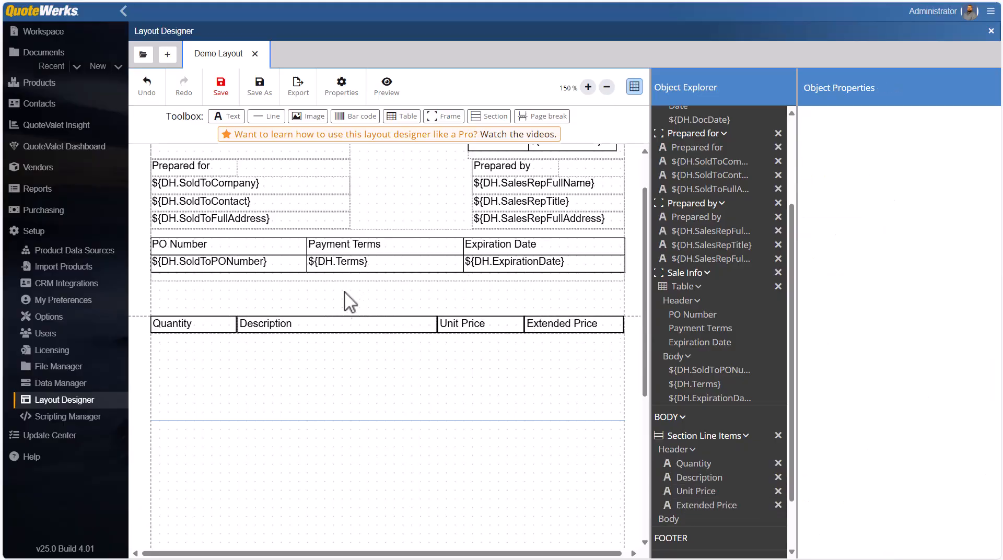
left_click(232, 318)
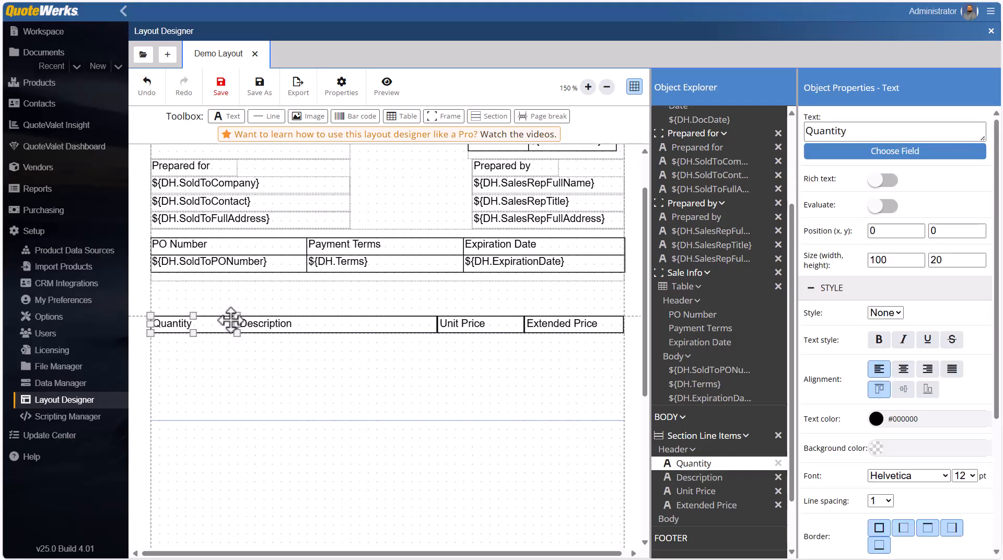
left_click(354, 353)
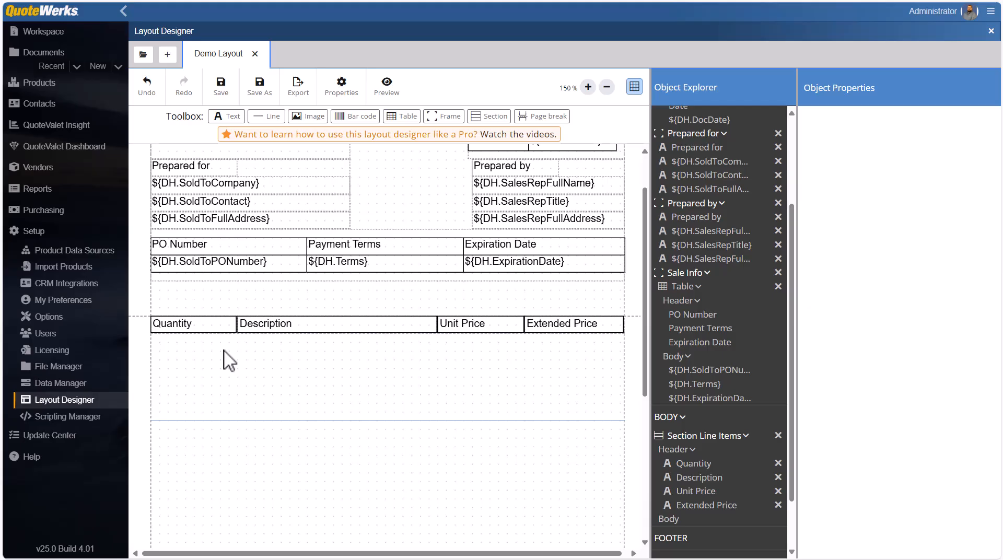
Step: Add a frame labelled Headings at position 0, 0 in the line items section body, sized 545 by 20
left_click_drag(445, 116, 165, 368)
left_click_drag(237, 376, 627, 375)
left_click_drag(390, 421, 386, 342)
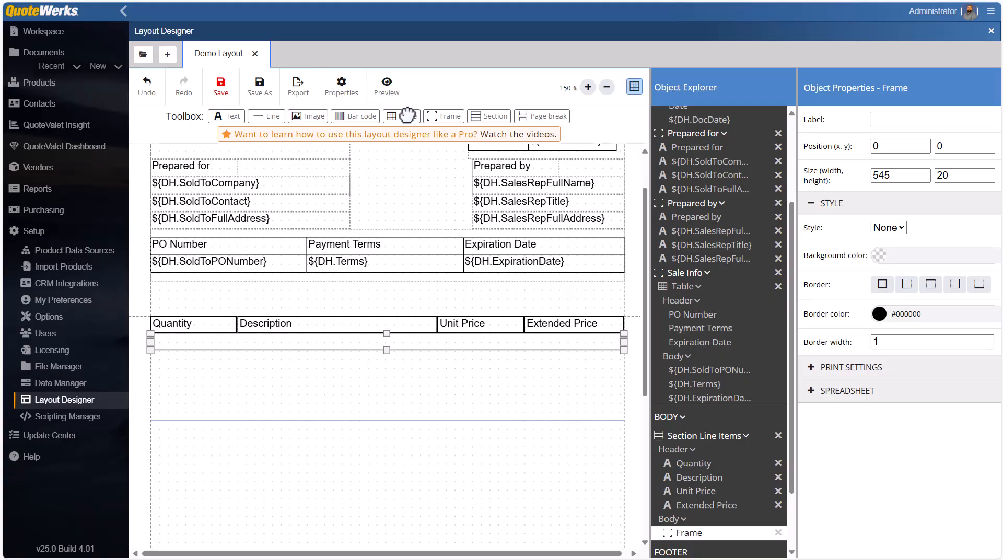
left_click(899, 120)
Step: Insert a two-column table with one content row at position 0, 0 inside the Headings frame and turn off its header
left_click_drag(403, 114, 180, 351)
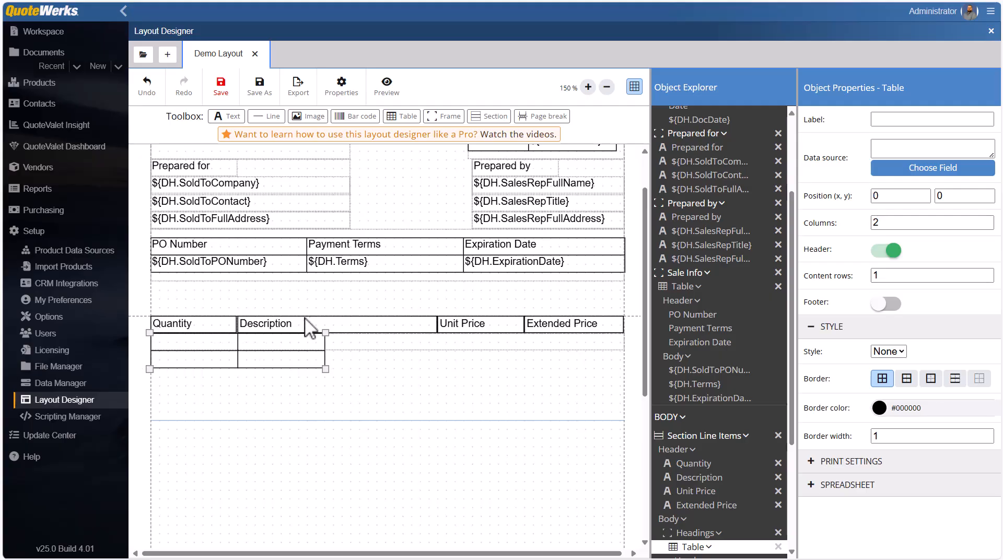
left_click_drag(793, 219, 804, 280)
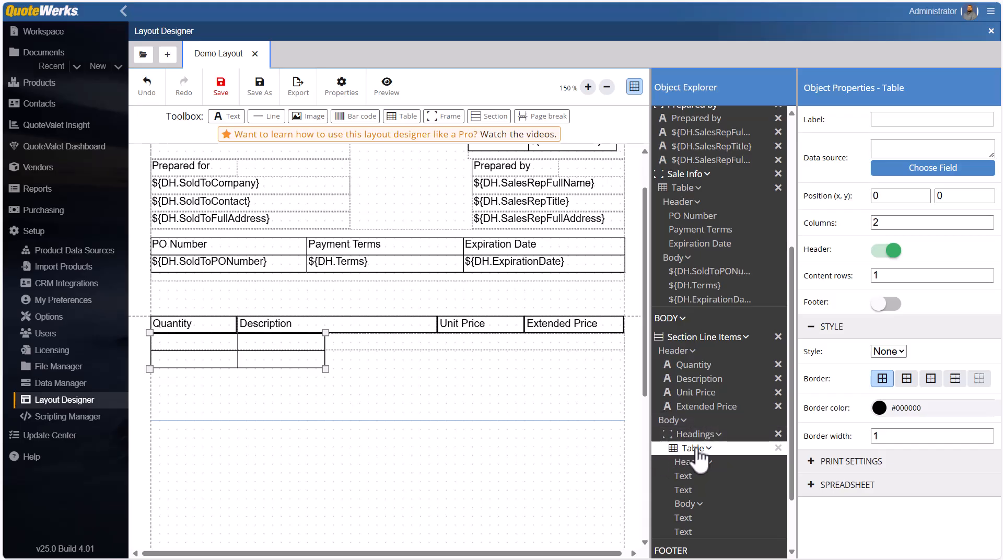
mouse_move(269, 351)
left_mouse_down()
mouse_move(314, 357)
mouse_move(273, 353)
left_mouse_up()
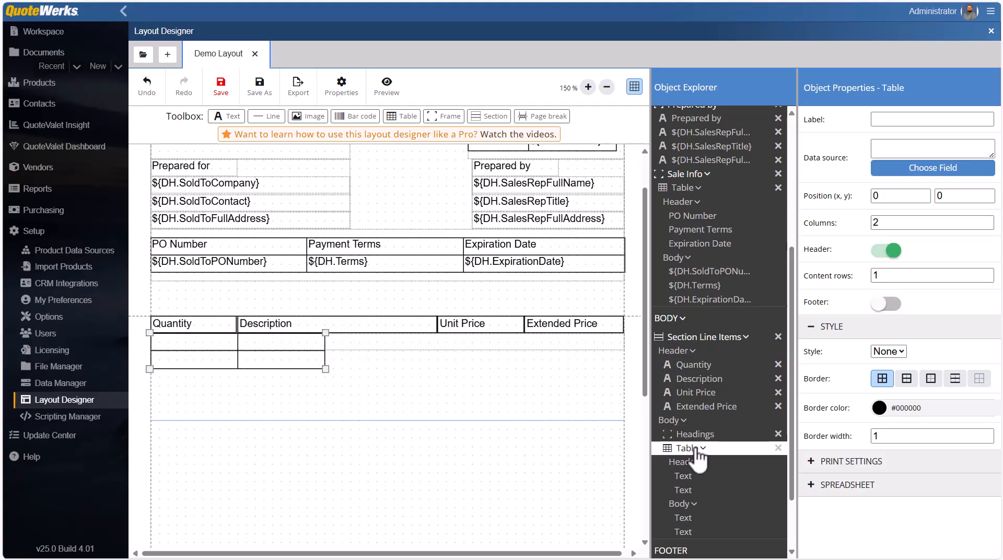
mouse_move(267, 360)
left_mouse_down()
mouse_move(275, 369)
mouse_move(257, 353)
mouse_move(284, 365)
mouse_move(286, 354)
mouse_move(260, 351)
left_mouse_up()
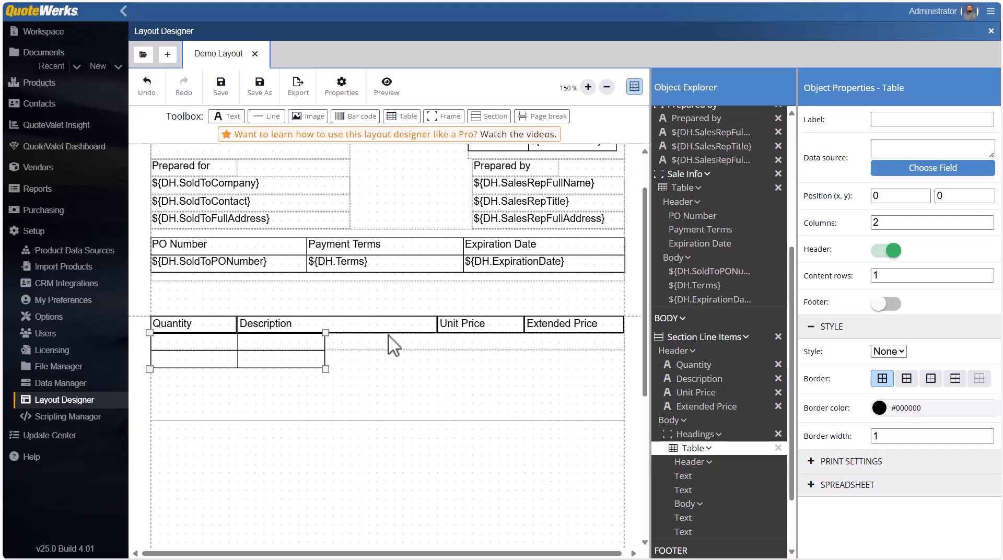
left_click(891, 250)
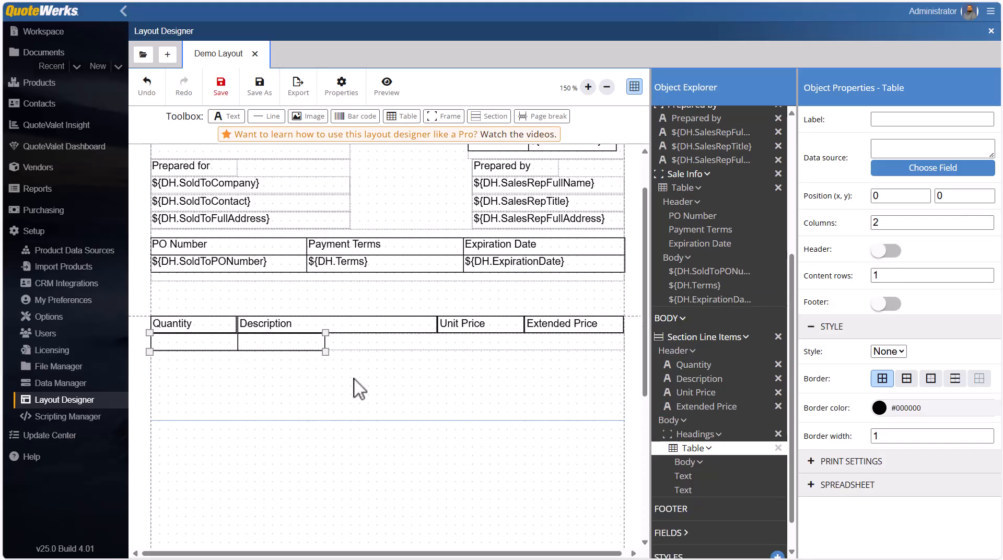
Step: Widen the second column of the Headings table to 445 so the table reaches the right page margin
left_click(279, 346)
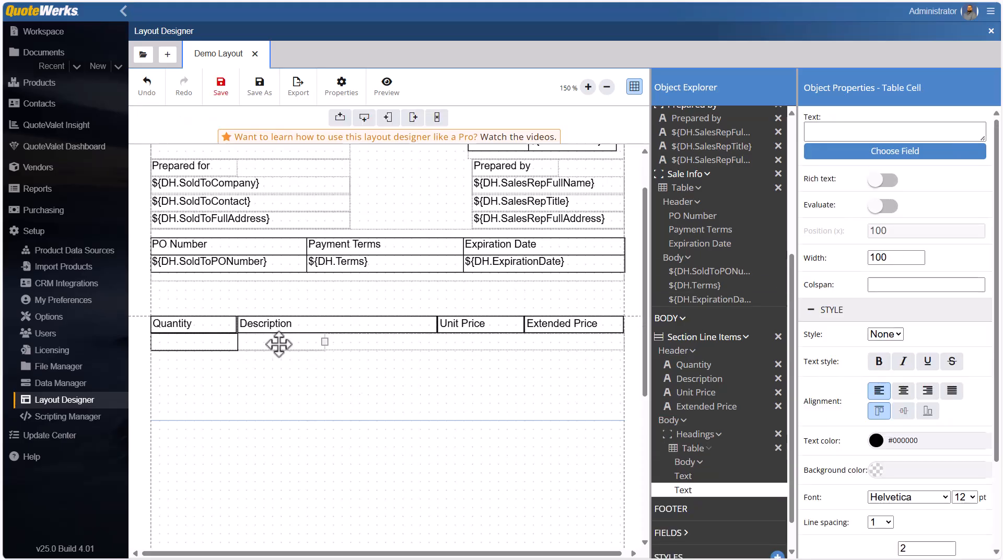
left_click_drag(330, 338, 641, 334)
left_click(566, 355)
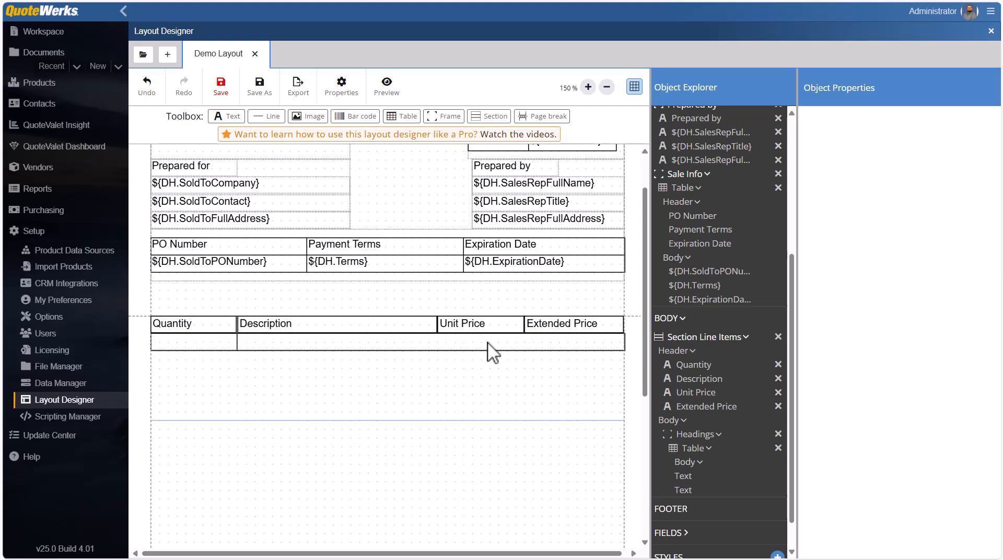
Step: Insert the Description field into the second cell of the Headings table and make it bold
left_click(510, 344)
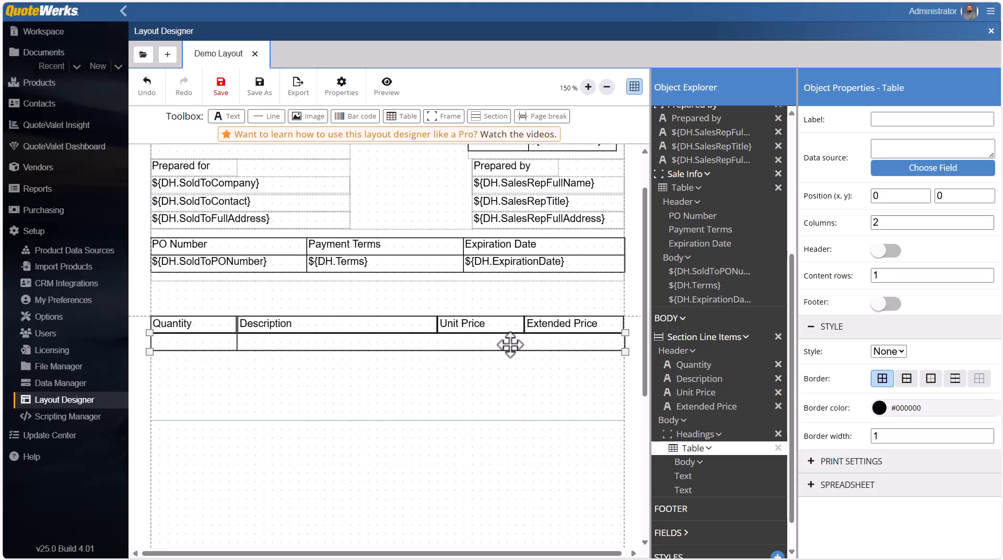
left_click(510, 344)
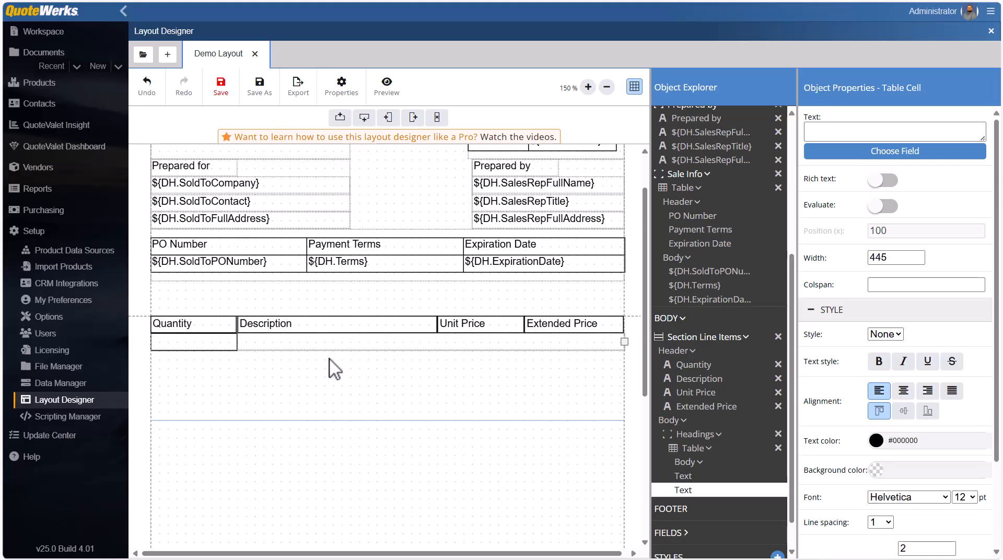
left_click(883, 151)
type("description")
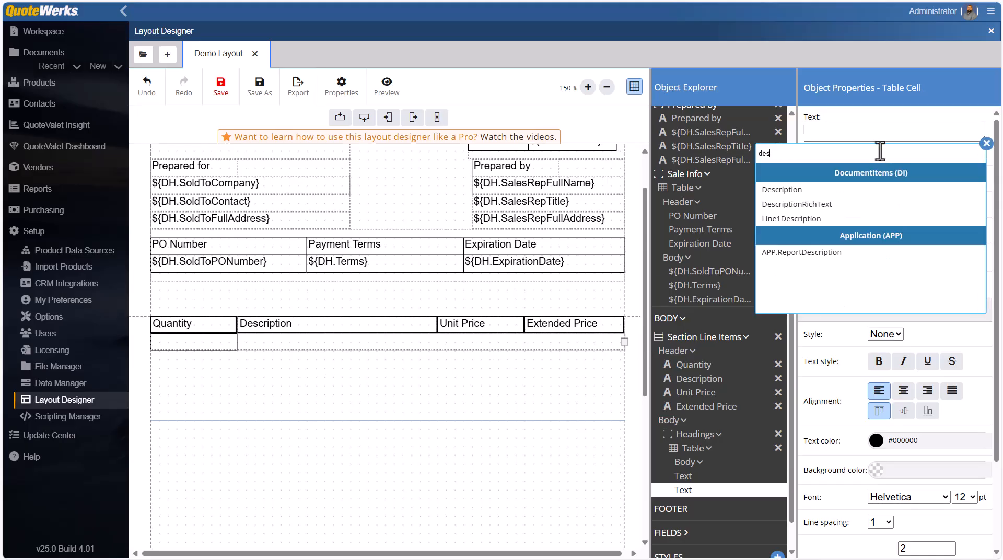
left_click(830, 190)
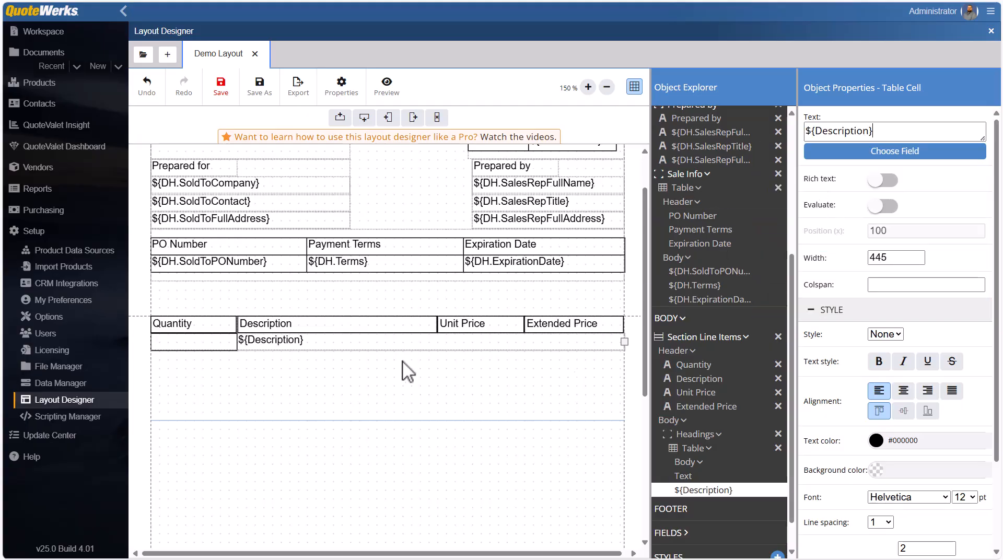
left_click(878, 361)
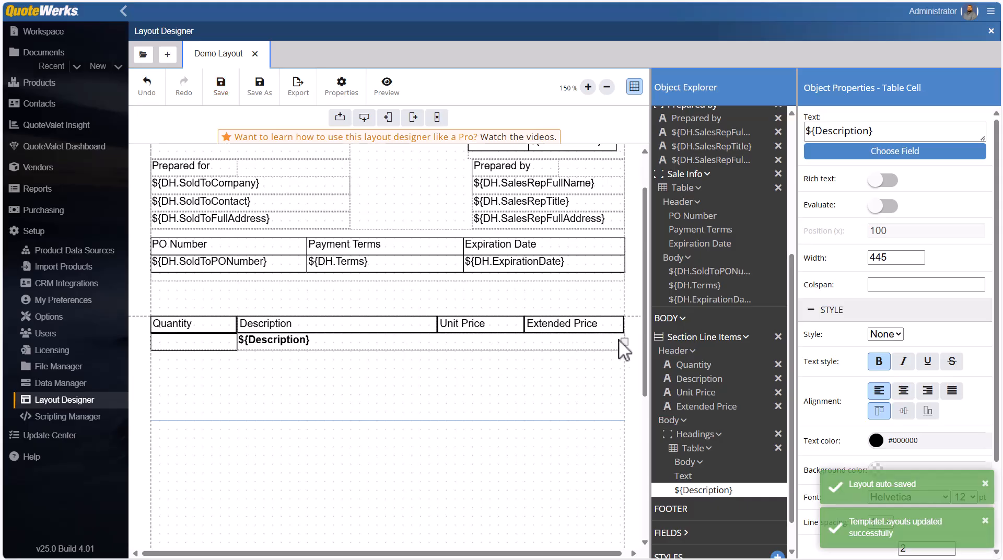
Step: Set the Headings frame to be removed when empty and to shrink to its content height
left_click(695, 437)
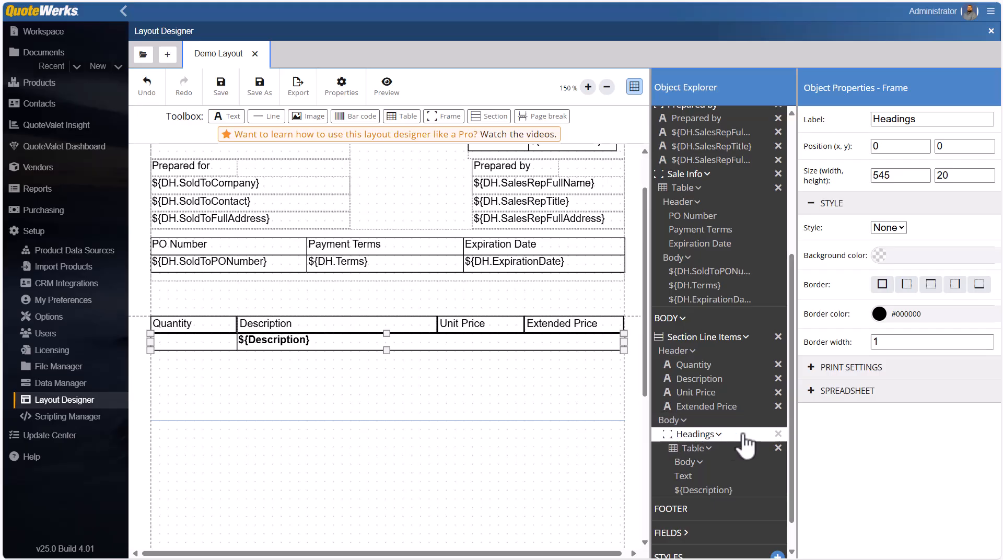
left_click(811, 368)
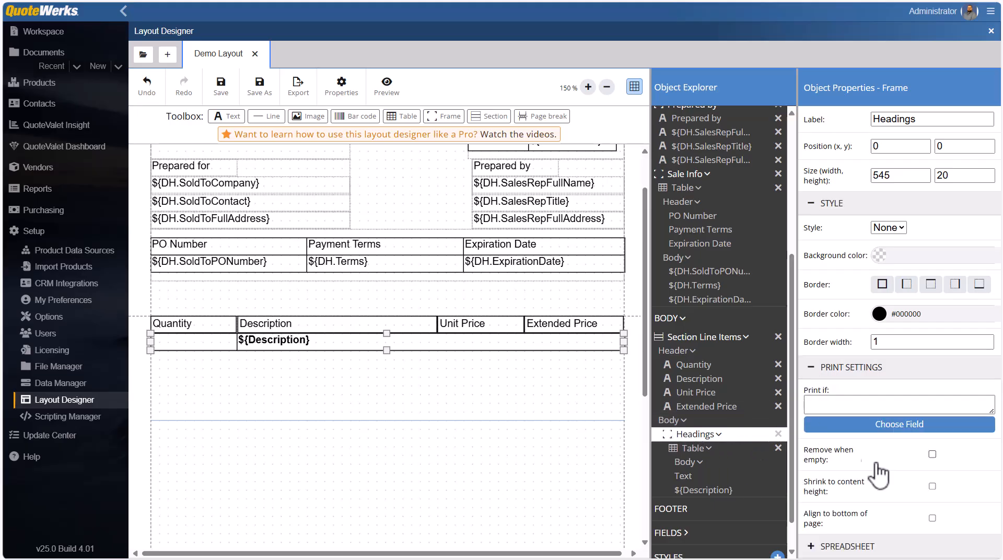
left_click(932, 454)
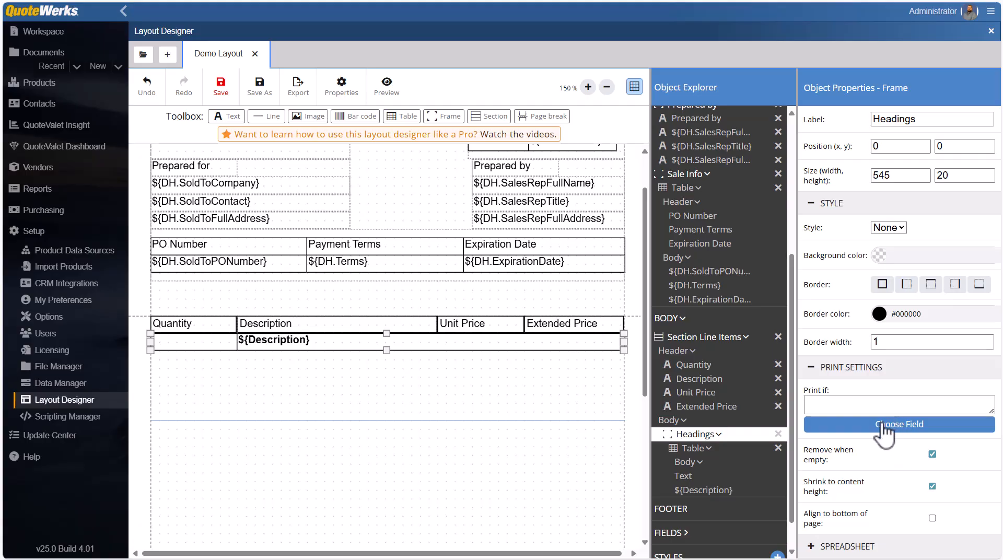
Step: Set the Headings frame's print condition to ${LineType}==${:CON.TypeHeading} and preview the layout with the sample quote
left_click(884, 426)
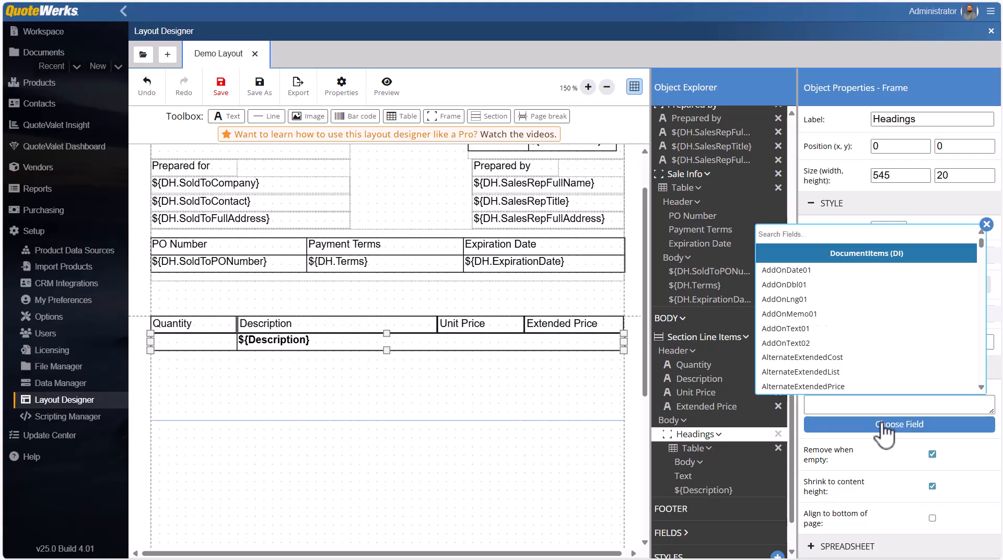
type("linetyo")
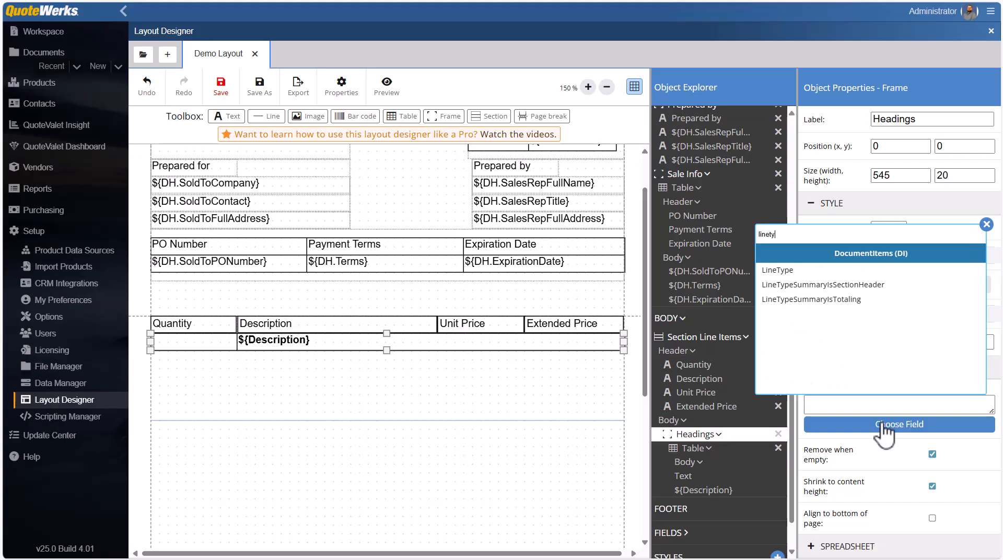
key("BackSpace")
key("BackSpace")
type("pe")
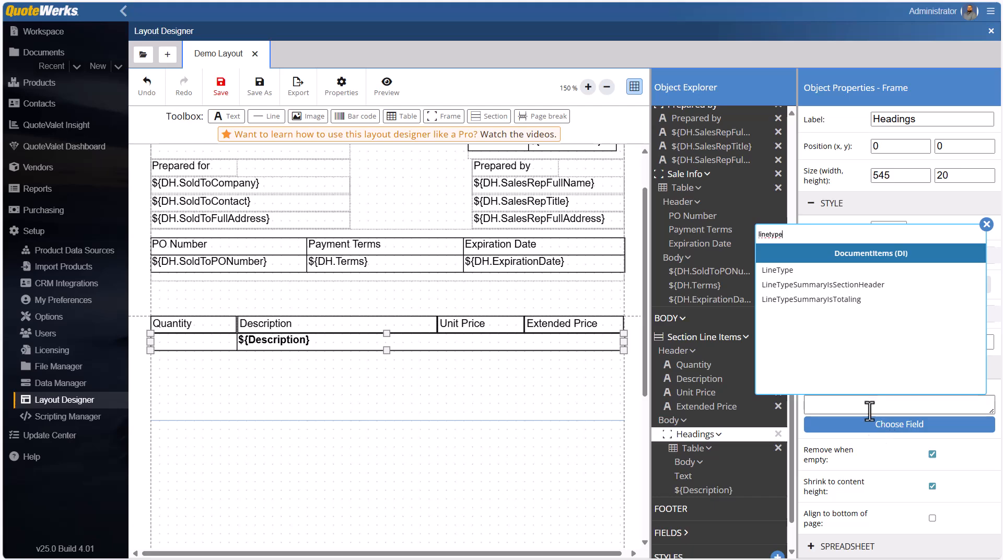
left_click(818, 274)
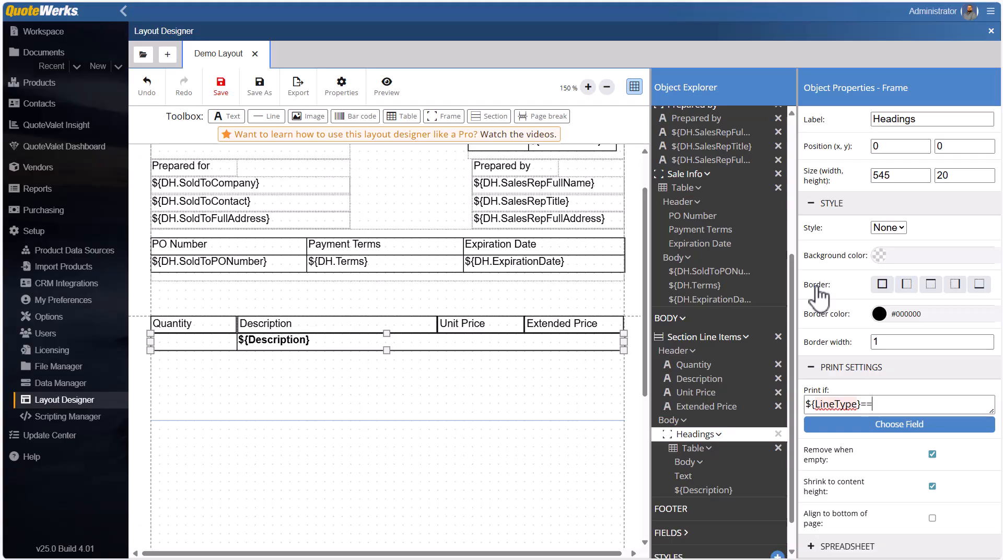
left_click(847, 425)
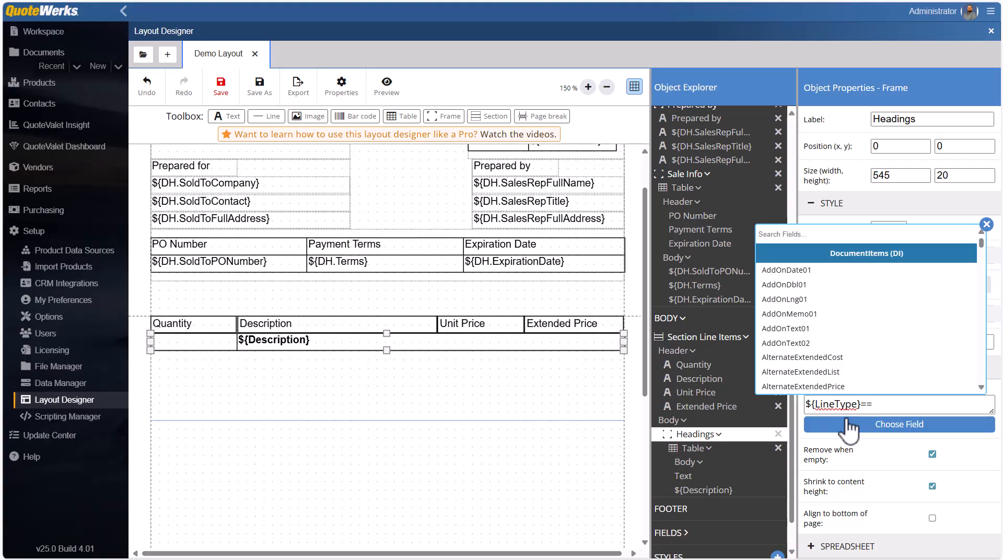
type("heading")
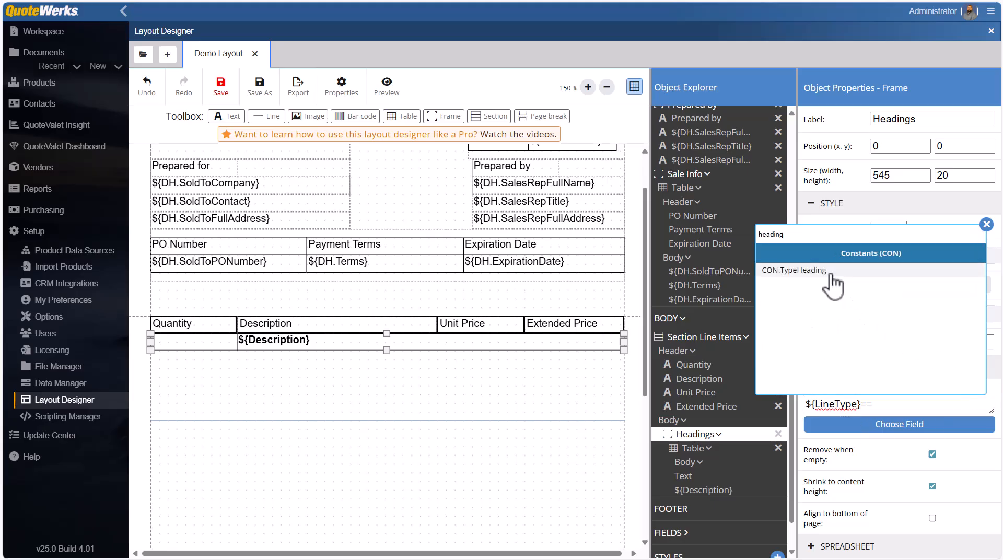
left_click(833, 275)
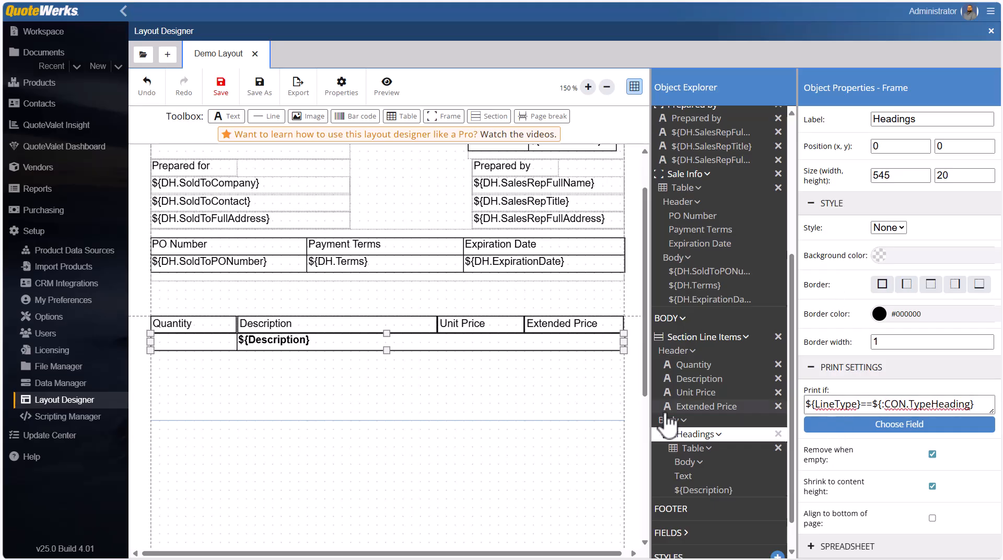
left_click(387, 93)
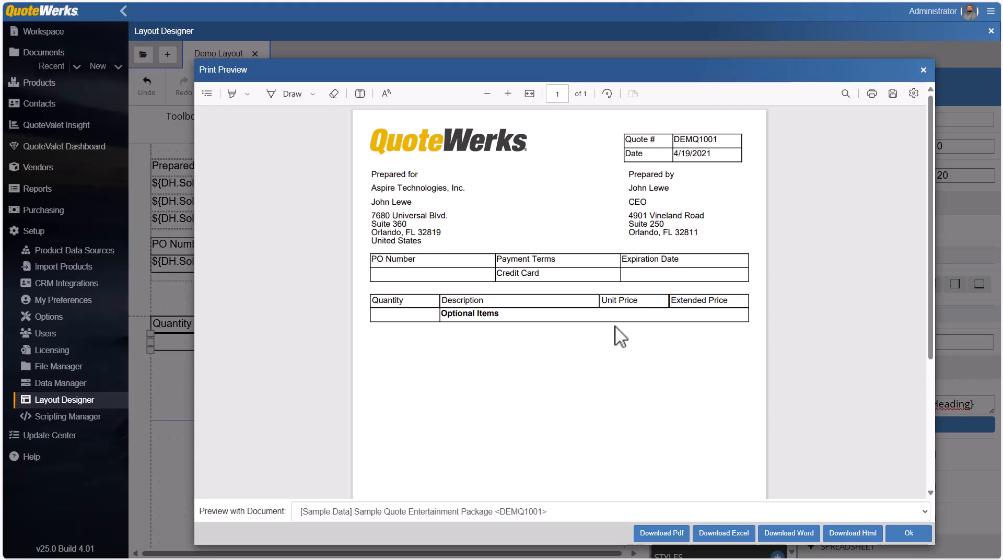
left_click(923, 70)
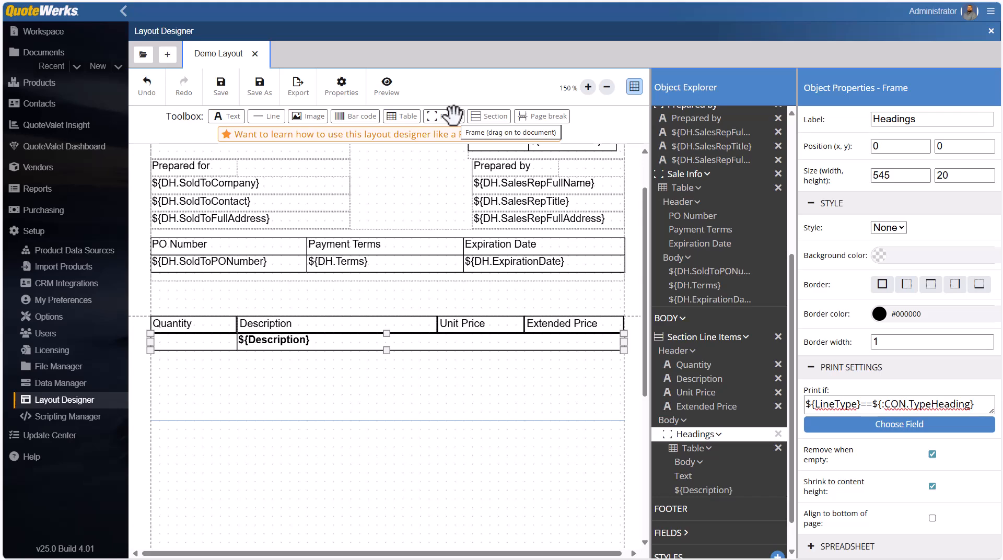
Step: Add a frame labelled Subtotals directly below the Headings frame at position 0, 20, sized 545 by 20
left_click_drag(452, 115, 151, 380)
left_click_drag(286, 334, 282, 353)
left_click_drag(418, 384, 584, 394)
left_click_drag(387, 419, 387, 368)
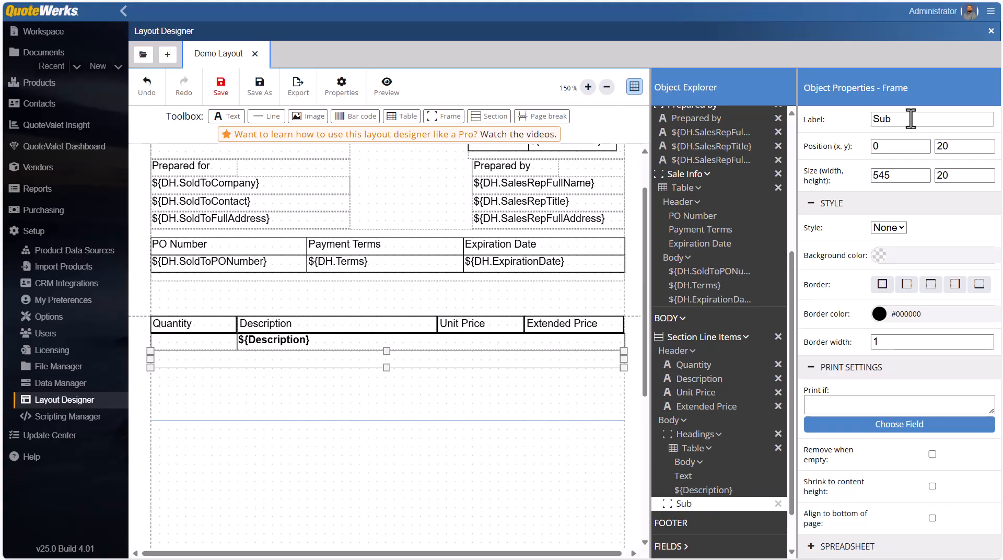
type("totals")
Step: Insert a two-column table with one content row at position 0, 0 inside the Subtotals frame and turn off its header
left_click_drag(402, 112, 177, 361)
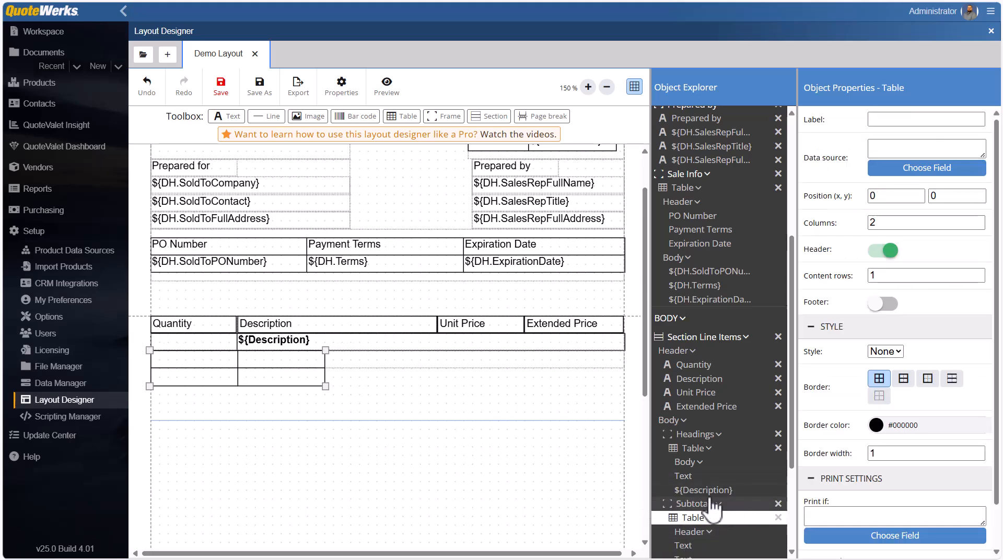
left_click(883, 251)
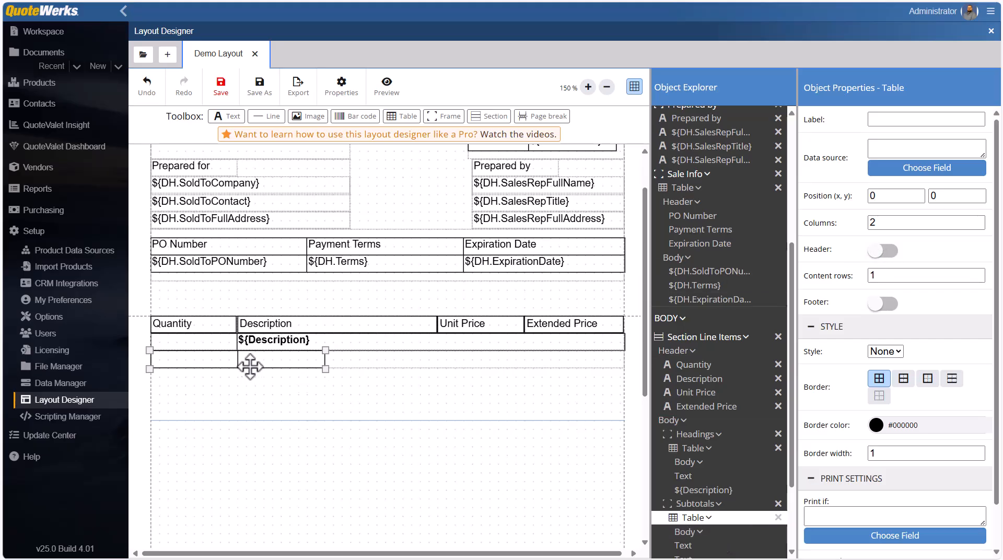
Step: Resize the Subtotals table columns to 430 and 115 wide so the second column lines up under Extended Price
left_click(231, 360)
left_click_drag(236, 356, 524, 359)
left_click(572, 359)
left_click(619, 367)
left_click(598, 359)
left_click(621, 359)
left_click(598, 358)
left_click(598, 358)
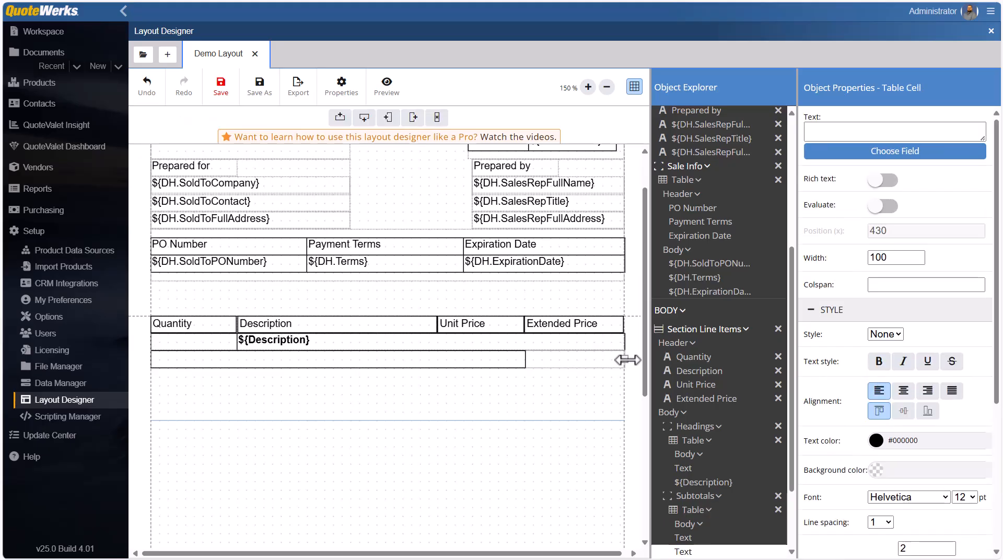
left_click_drag(629, 359, 632, 359)
left_click(566, 375)
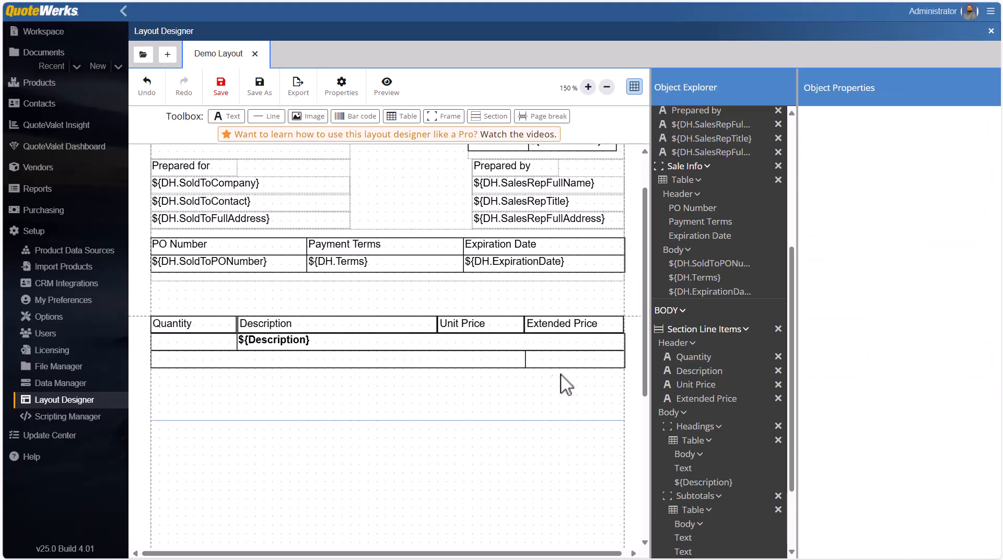
Step: Insert the Description field into the first cell of the Subtotals table, right-aligned and bold
left_click(468, 359)
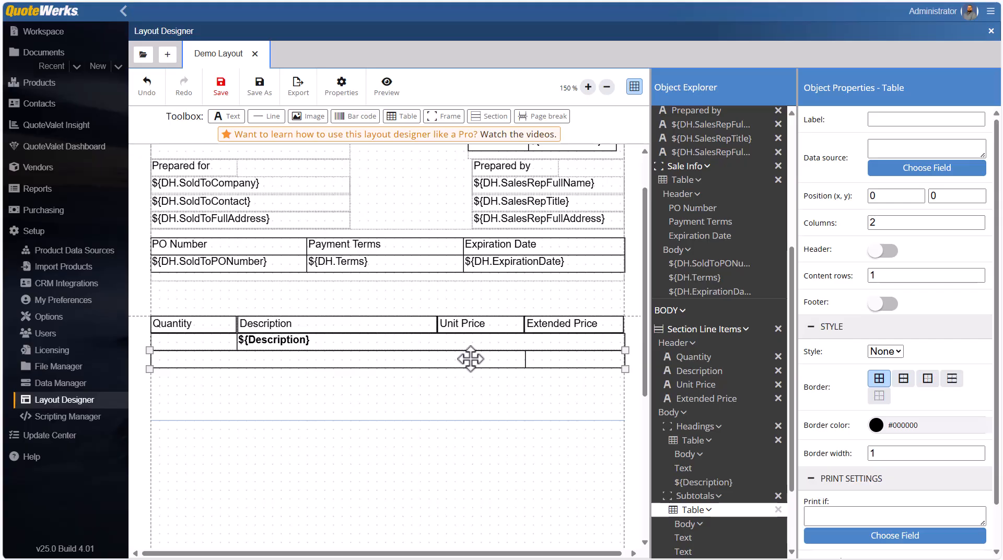
left_click(468, 359)
left_click(890, 133)
left_click(884, 149)
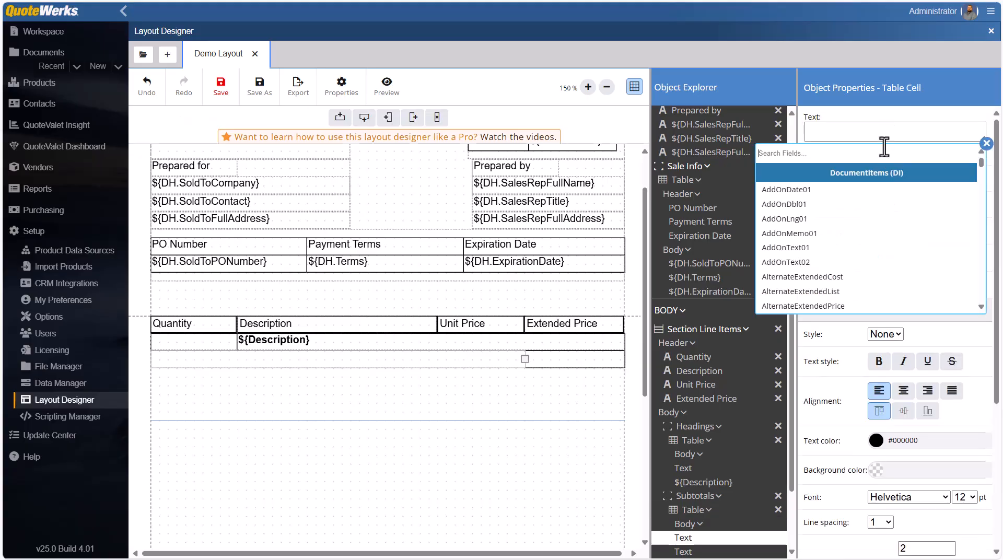
type("des")
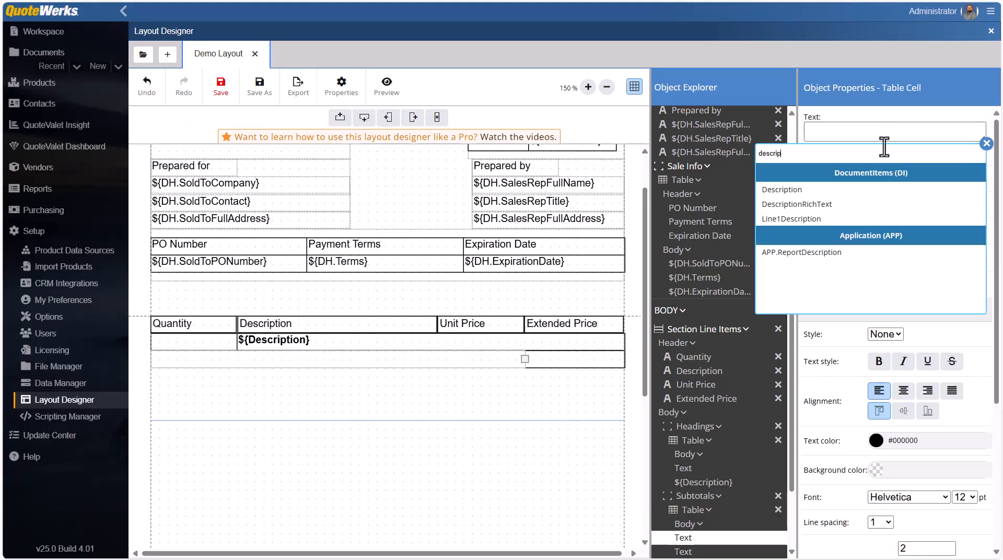
type("crip")
left_click(807, 190)
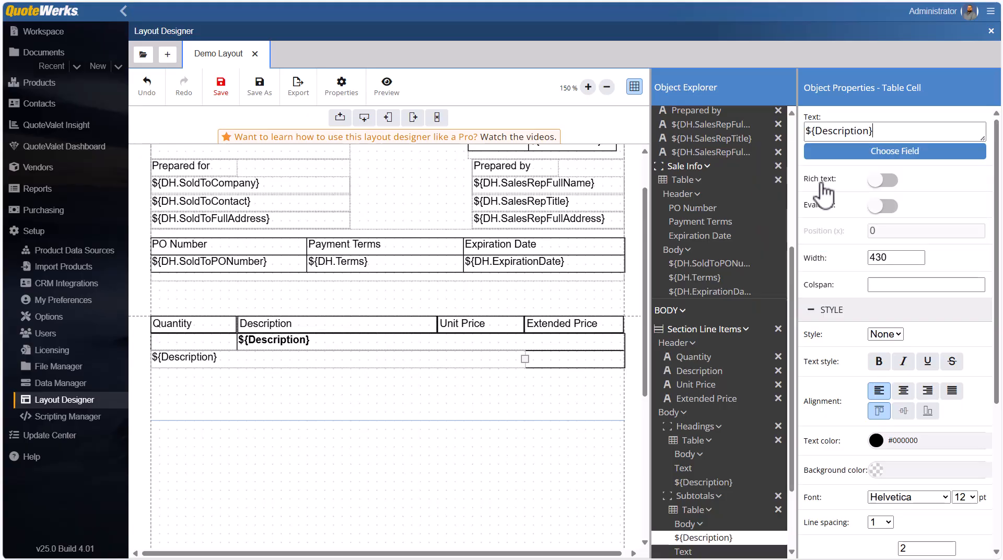
left_click(927, 391)
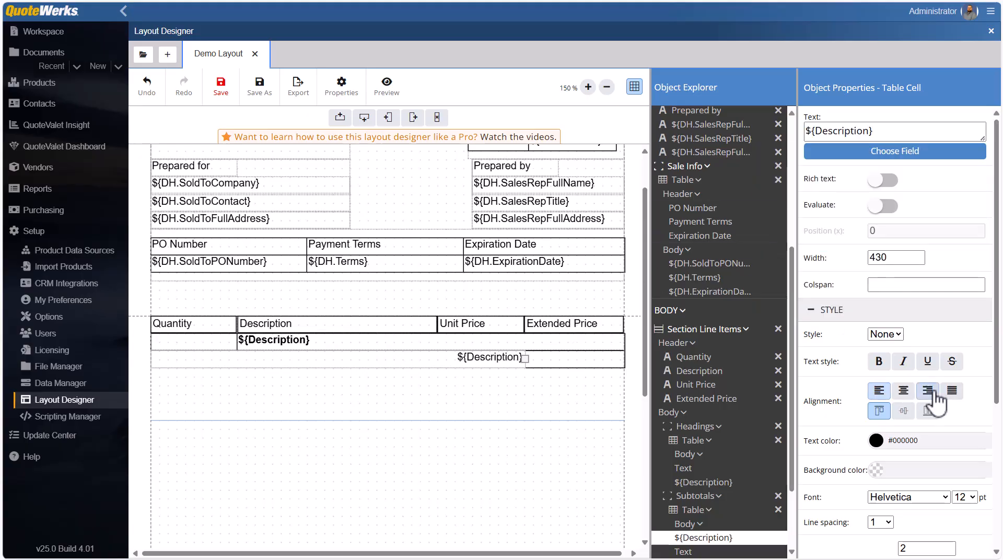
left_click(879, 361)
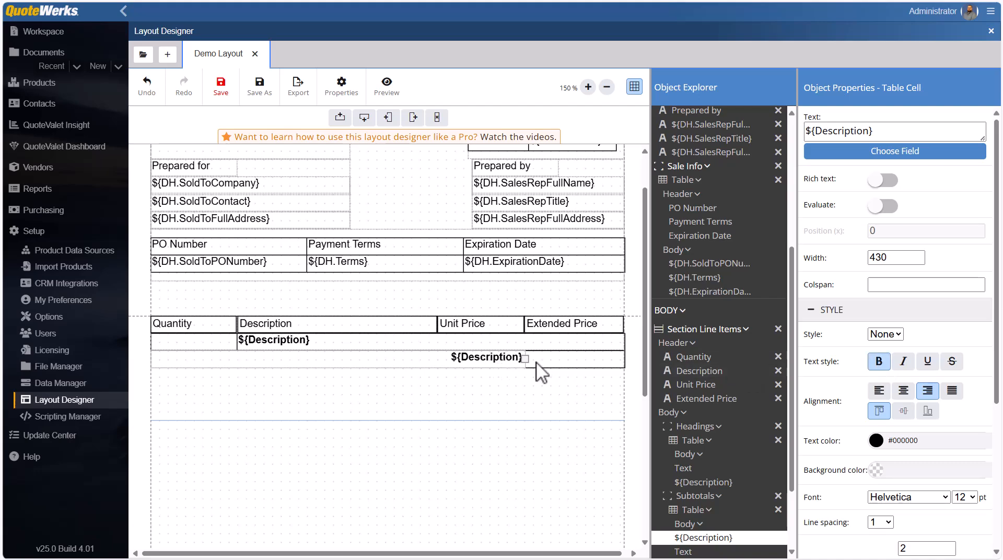
Step: Insert the ExtendedPrice field into the second cell of the Subtotals table and make it bold
left_click(580, 362)
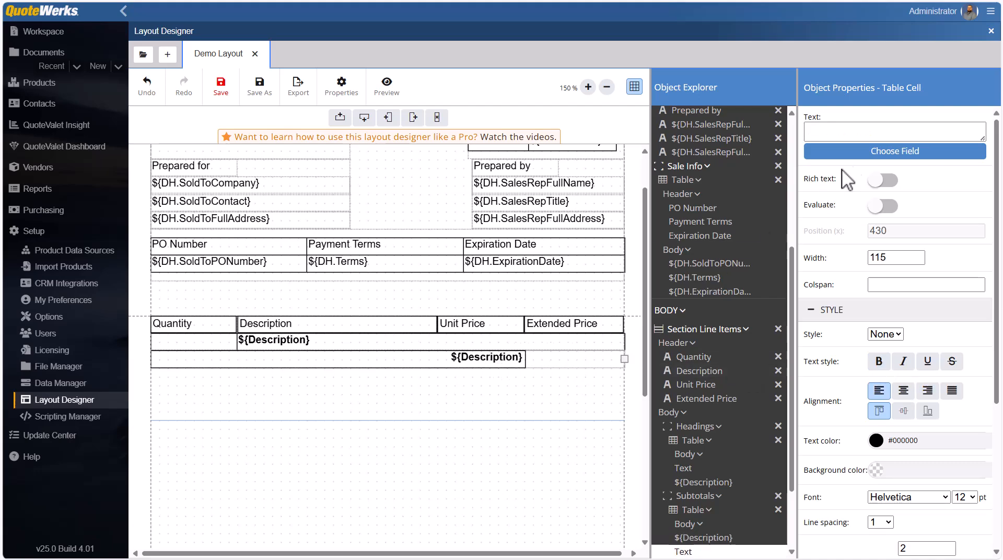
left_click(844, 151)
type("Extended")
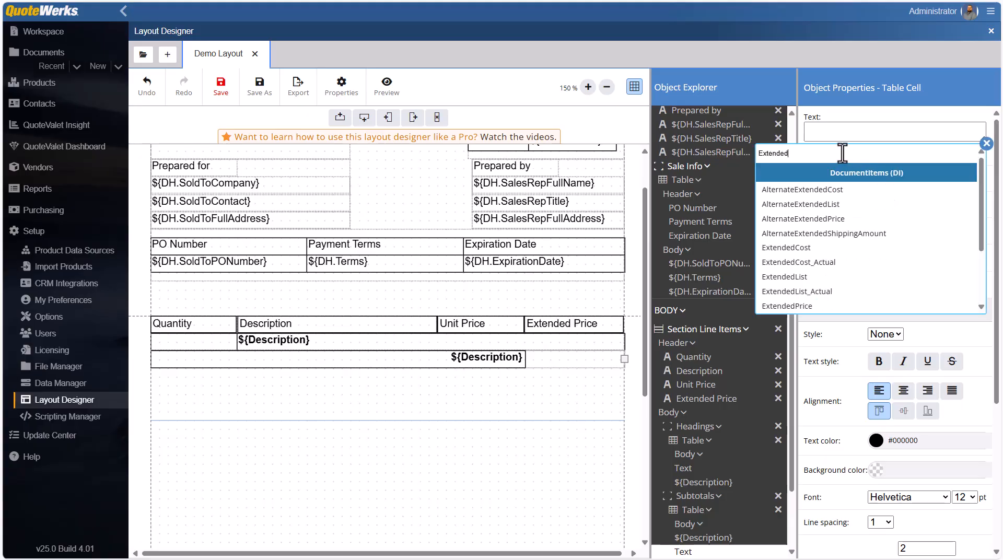
left_click(794, 307)
left_click(879, 363)
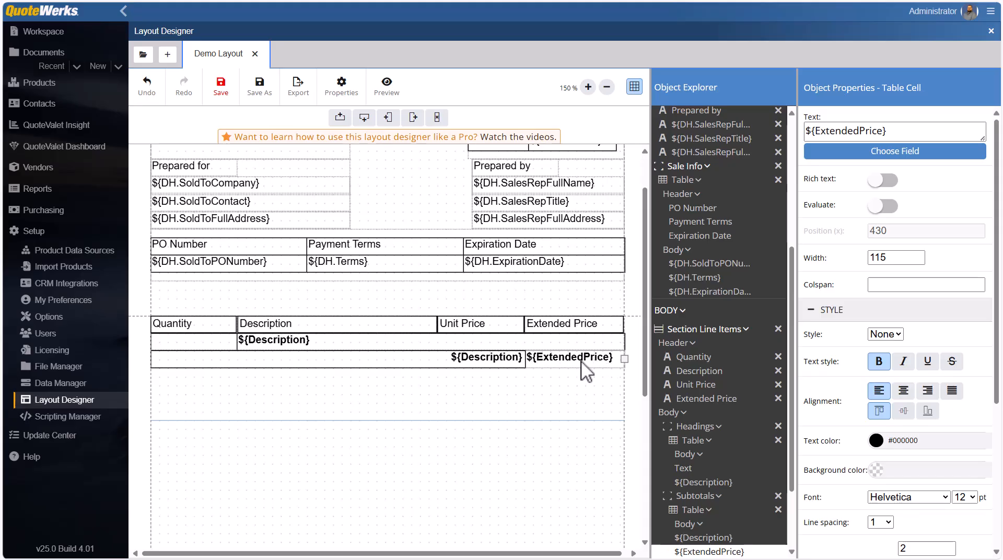
Step: Apply the currency pattern $ #,##0.00 to the ExtendedPrice cell in the Subtotals table
scroll(896, 310, "down", 4)
scroll(897, 303, "down", 1)
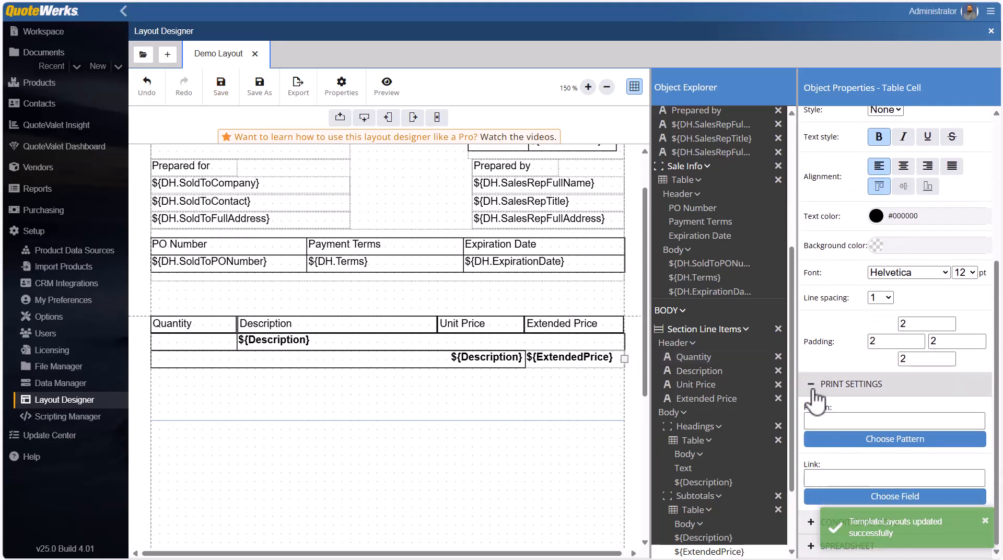
left_click(871, 441)
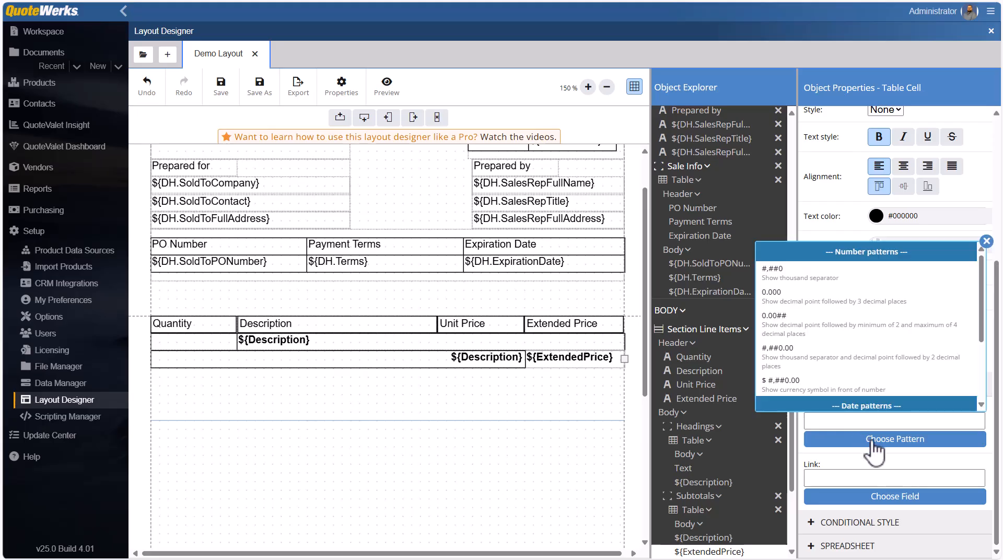
left_click(883, 389)
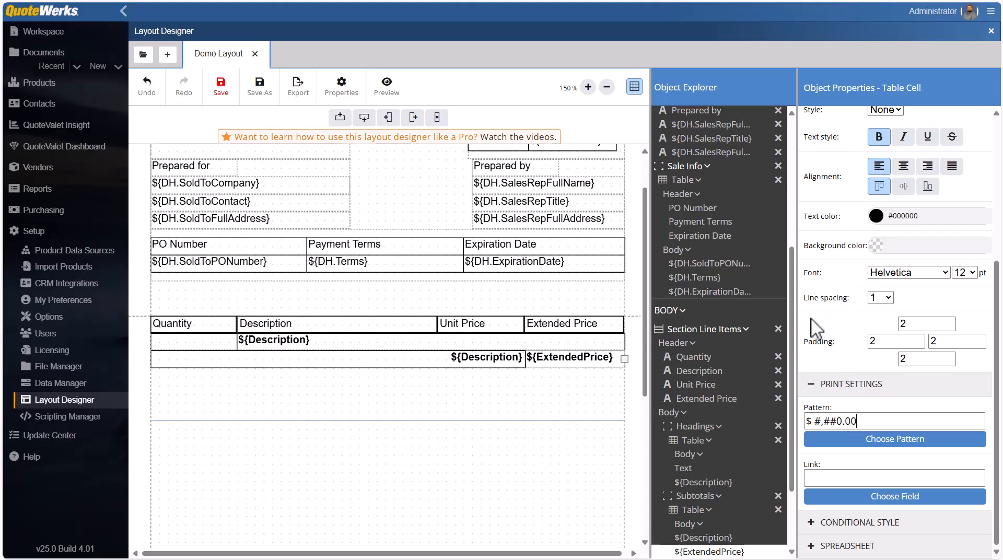
Step: Set the Subtotals frame to remove when empty, shrink to content height, and print only if ${LineType}==${:CON.TypeSubTotal}
left_click(699, 496)
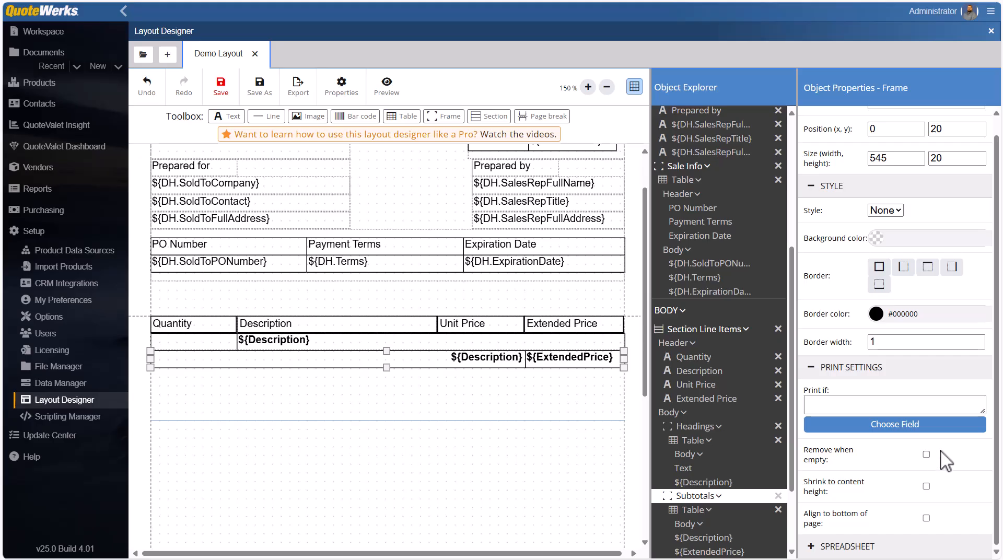
left_click(926, 454)
left_click(910, 425)
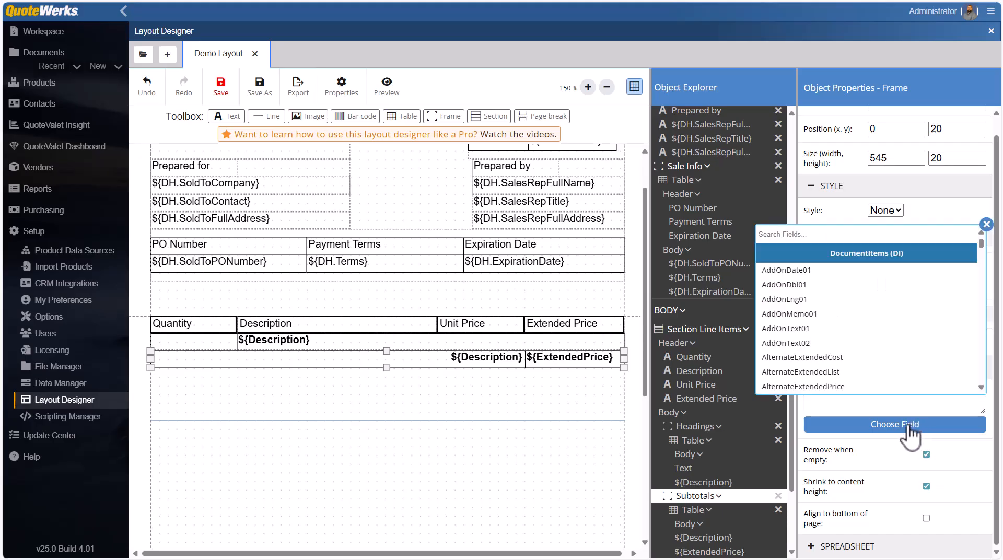
type("linetype")
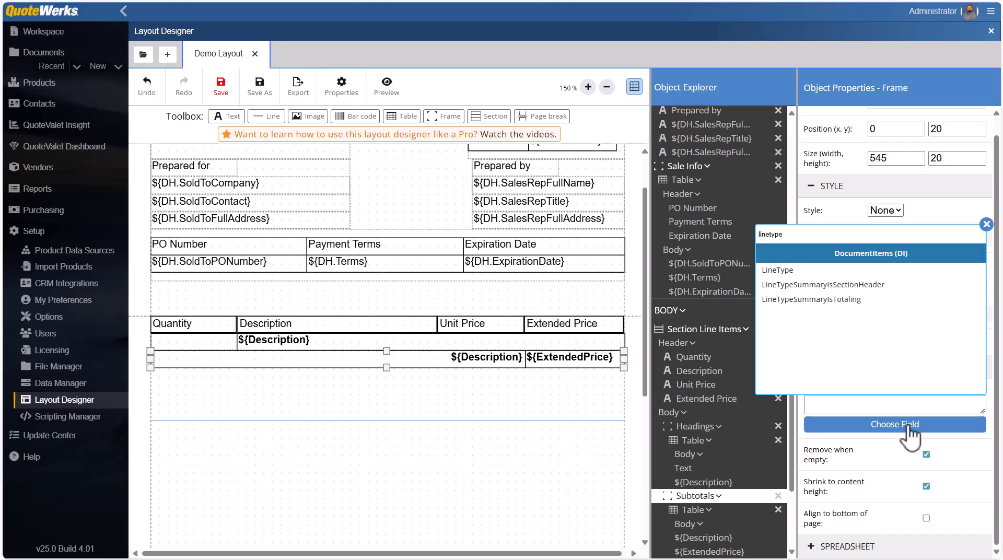
left_click(881, 270)
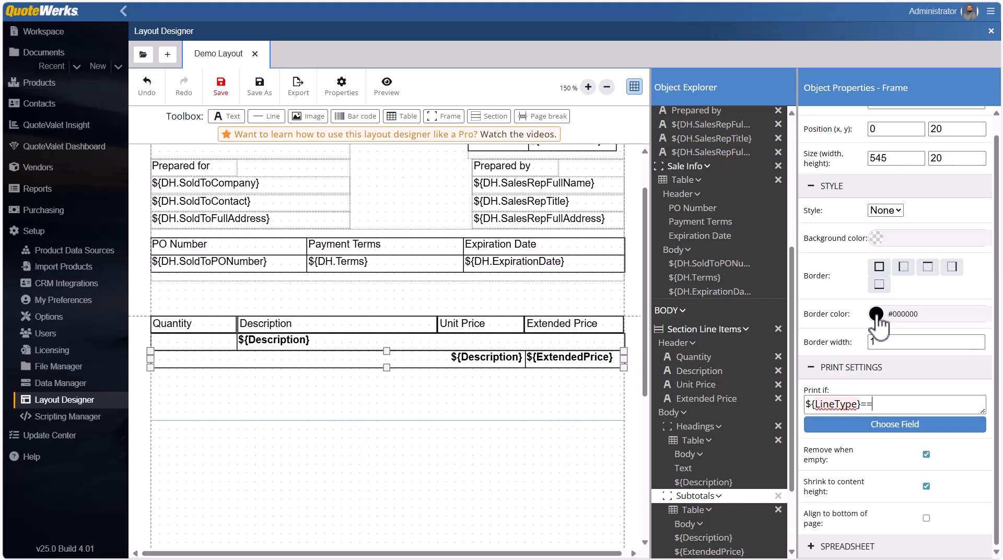
left_click(859, 424)
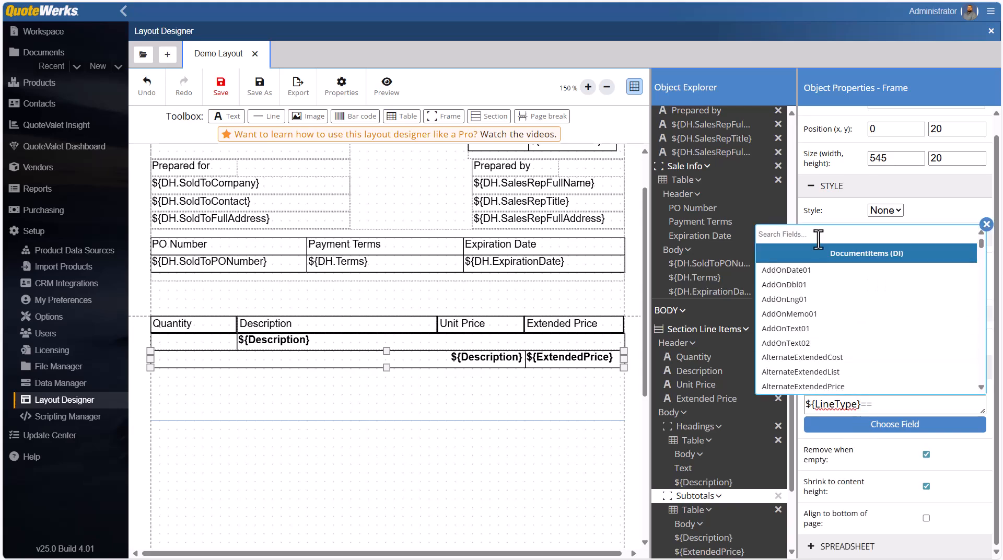
type("subtotal")
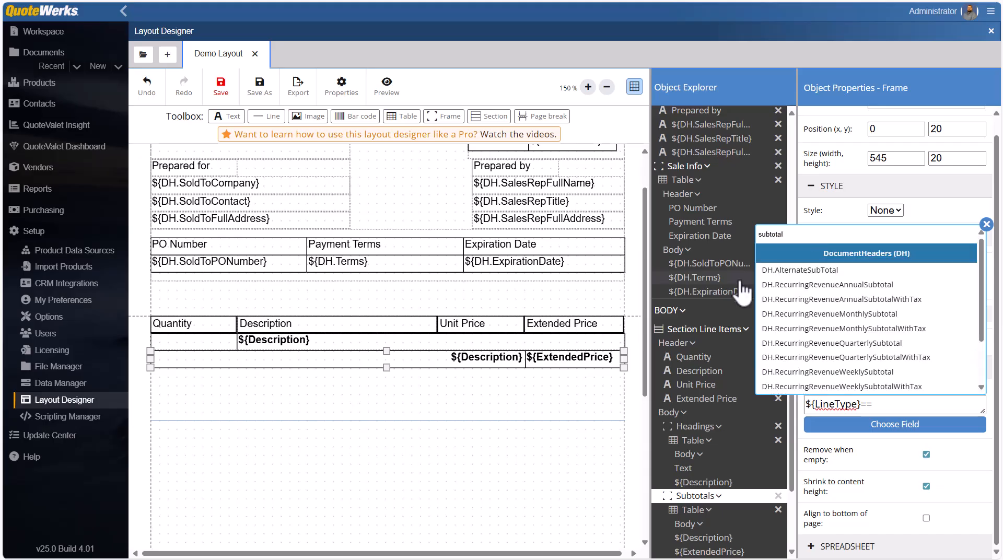
scroll(817, 313, "down", 5)
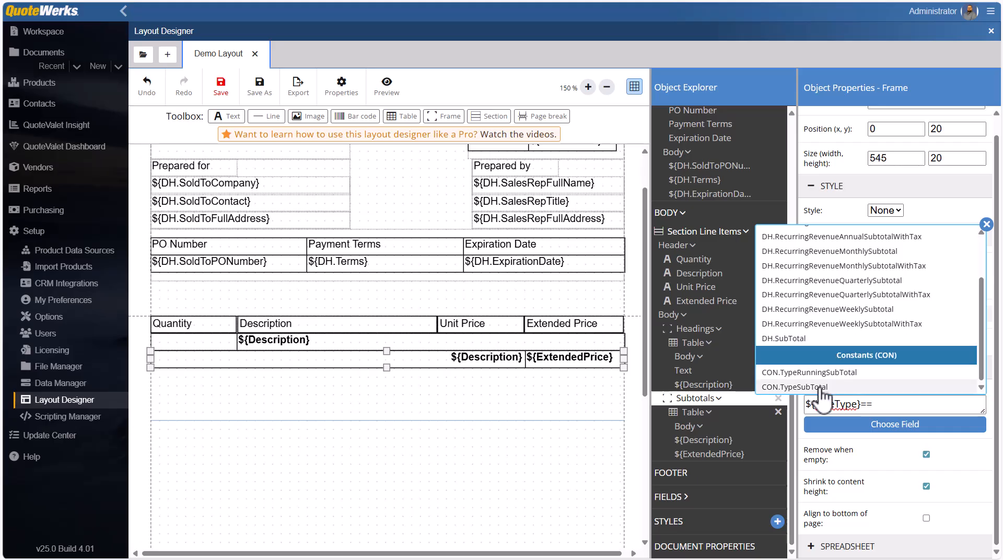
left_click(822, 388)
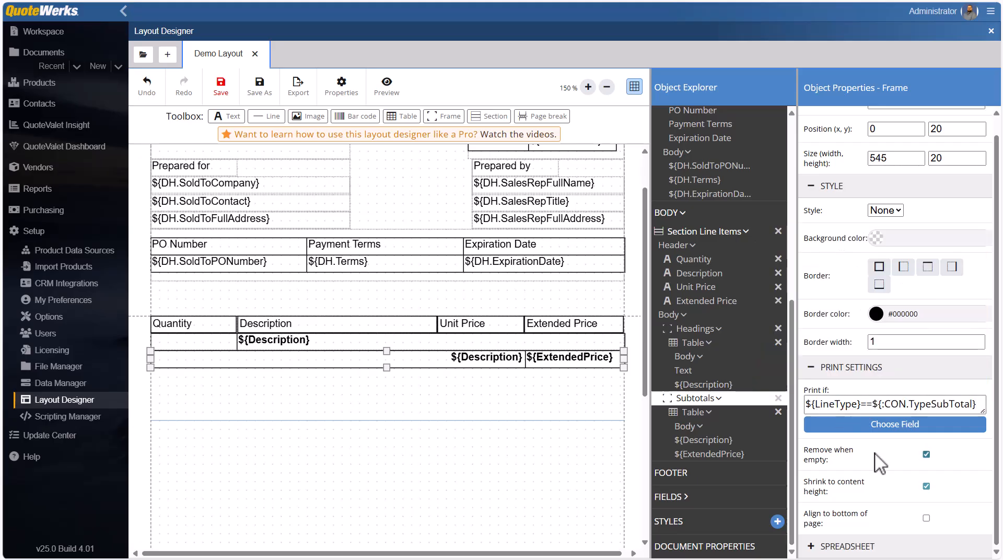
Step: Preview the layout with the sample quote to check the subtotal line, and close the preview
left_click(387, 87)
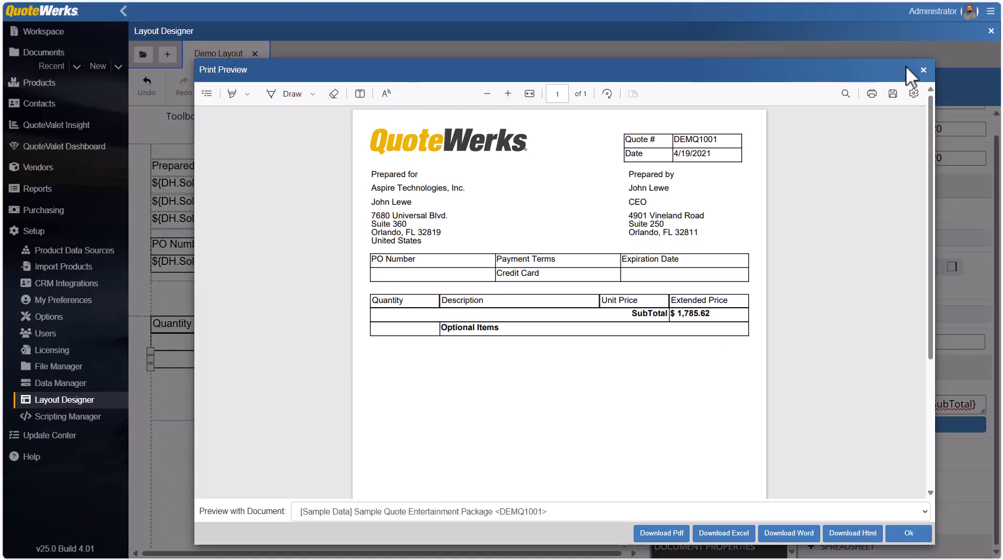
left_click(923, 70)
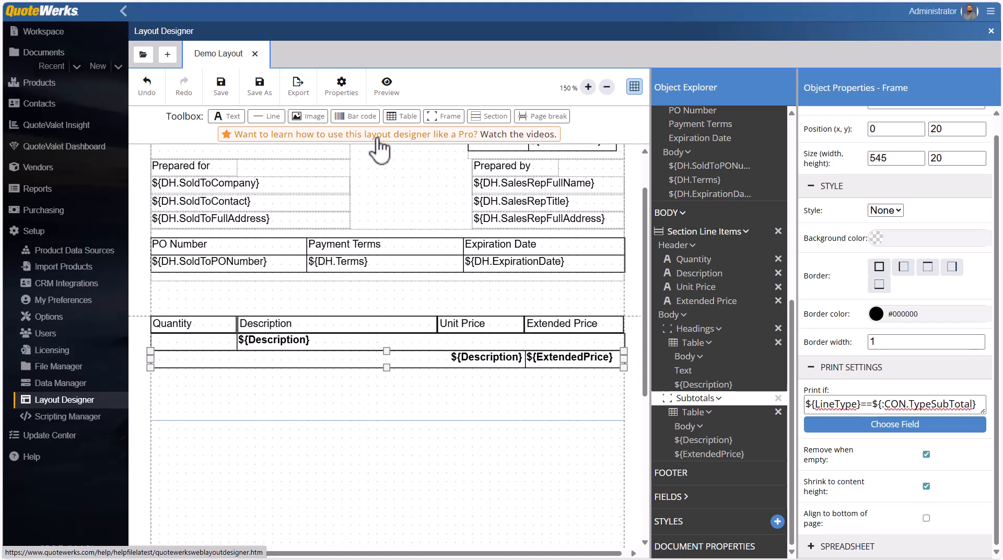
Step: Add a frame labelled Products below the Subtotals frame at position 0, 40, sized 545 by 20
left_click_drag(441, 116, 150, 393)
left_click_drag(280, 395, 626, 420)
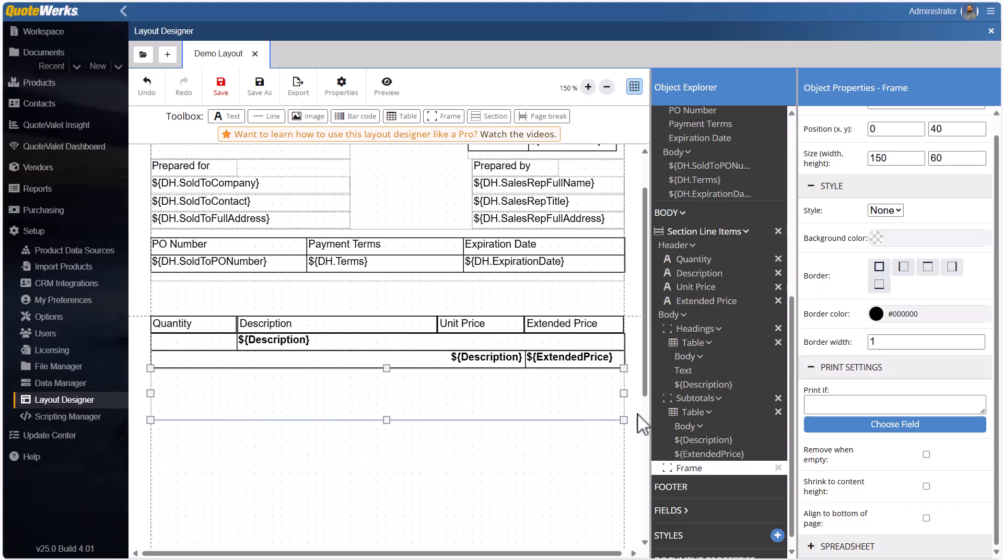
left_click_drag(384, 419, 389, 384)
scroll(831, 254, "up", 1)
scroll(839, 275, "down", 1)
scroll(904, 115, "up", 1)
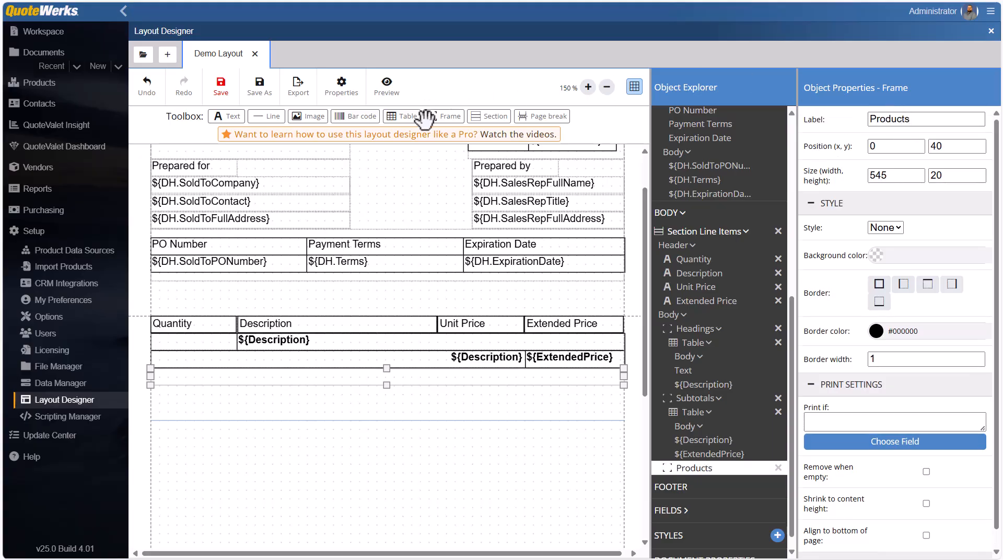
Step: Insert a four-column table with one content row at position 0, 0 inside the Products frame and turn off its header
left_click_drag(400, 206, 280, 378)
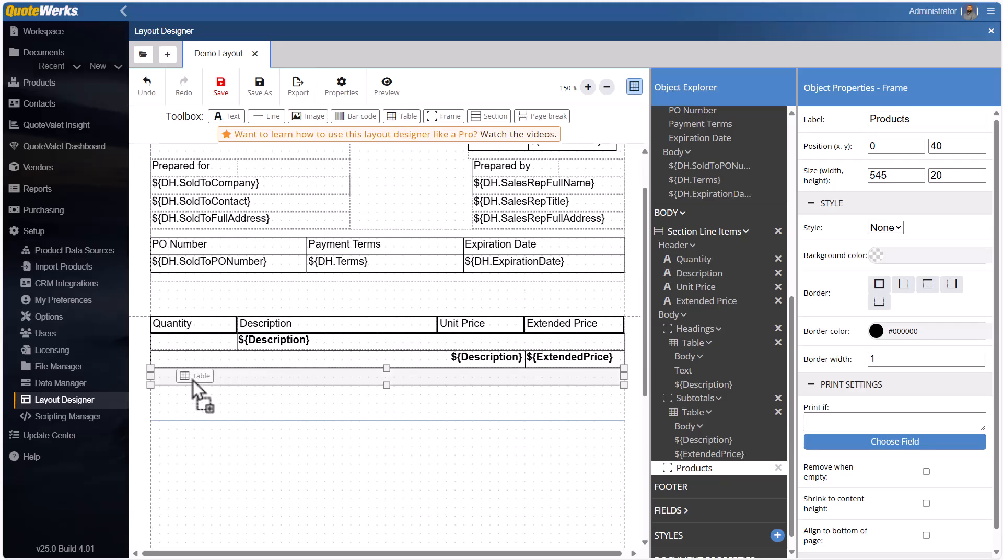
left_click_drag(193, 381, 195, 381)
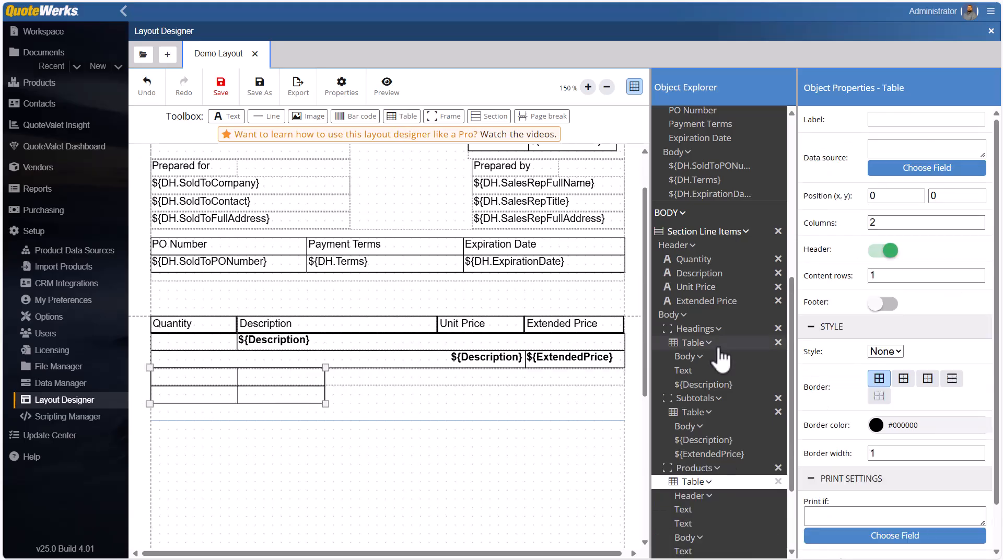
left_click(882, 249)
left_click_drag(890, 221, 867, 233)
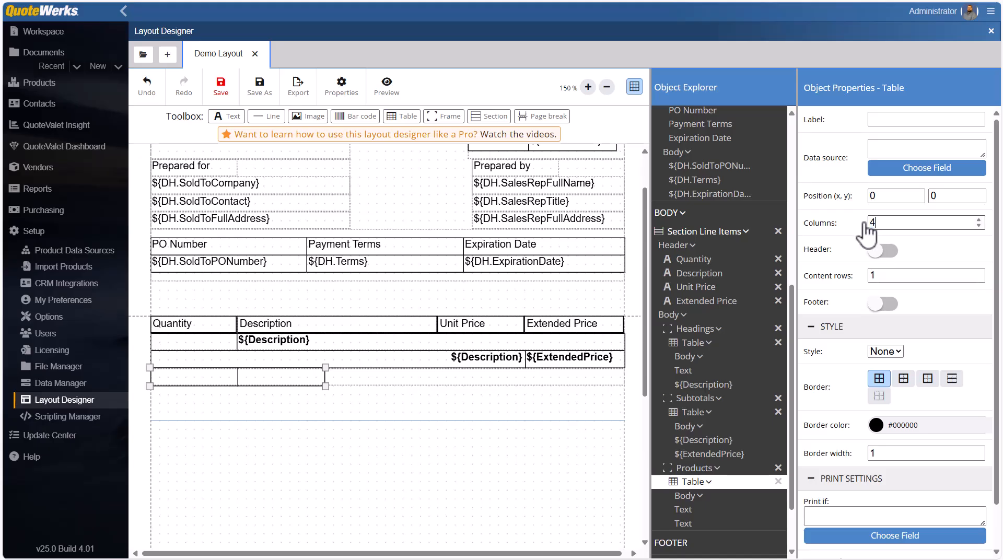
left_click(915, 244)
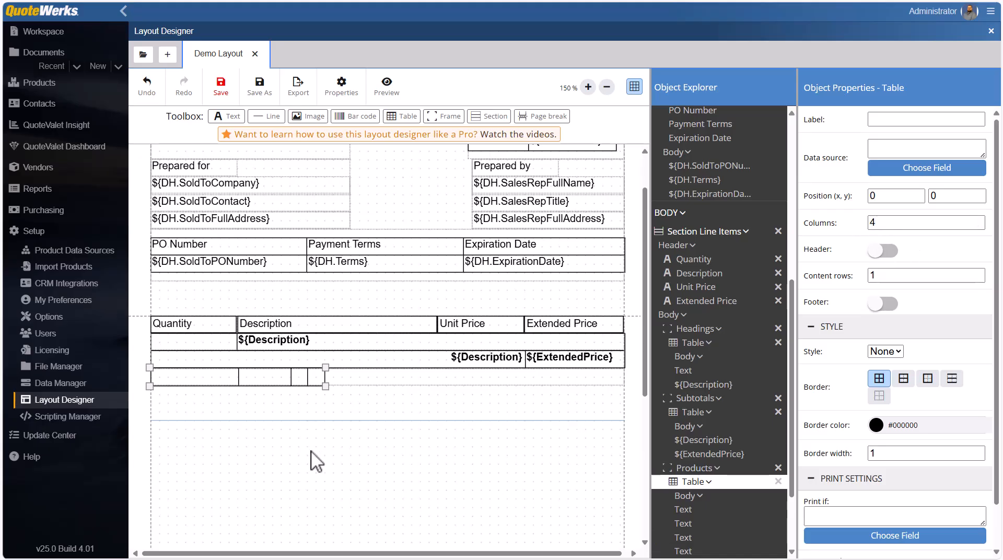
Step: Resize the Products table columns to line up under the header labels, making the third 100 wide and the fourth 115 wide
left_click(266, 377)
left_click_drag(292, 376, 542, 378)
left_click(451, 380)
left_click(455, 378)
left_click(455, 377)
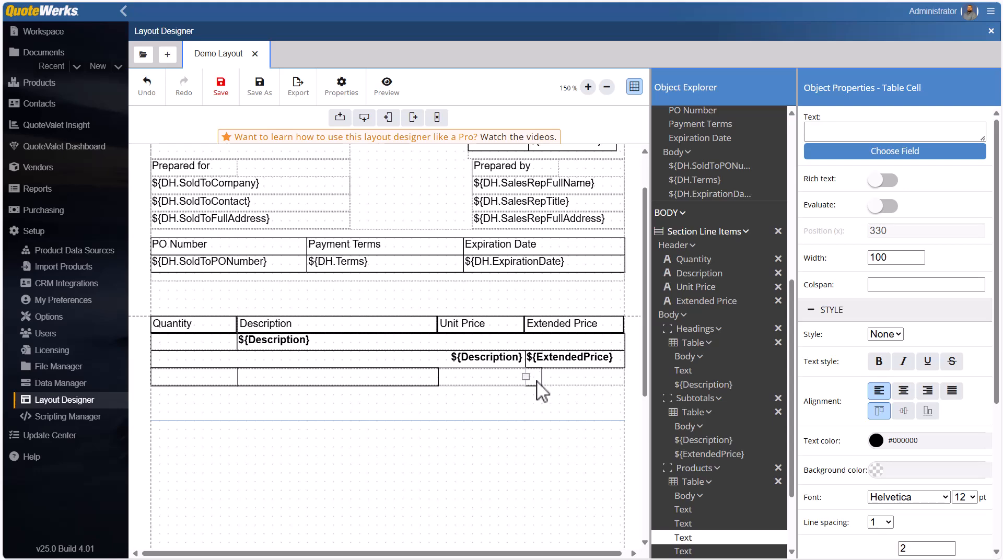
left_click(539, 380)
left_click(540, 379)
left_click_drag(545, 376, 628, 385)
Step: Insert the QtyBase field into the first cell of the Products table, under Quantity
left_click(197, 382)
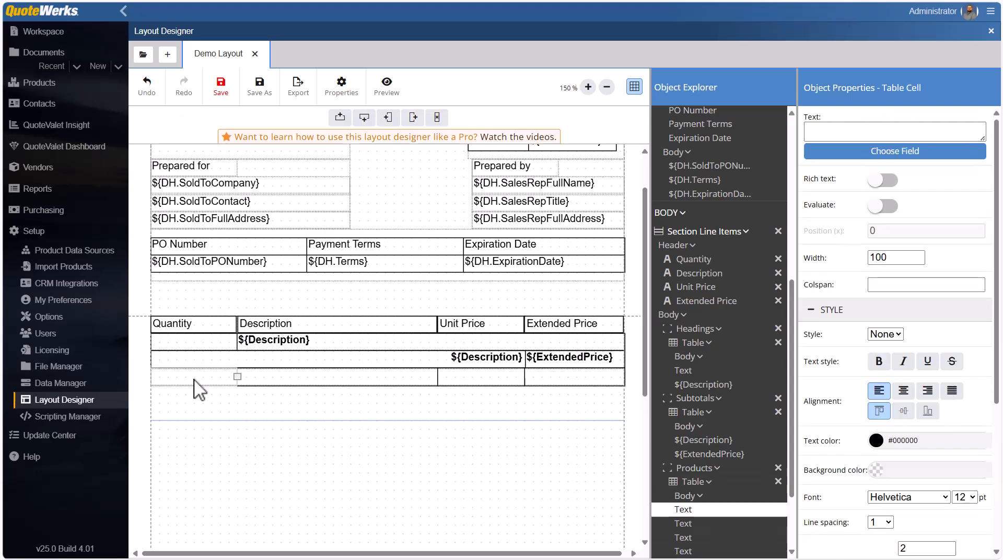
left_click(906, 151)
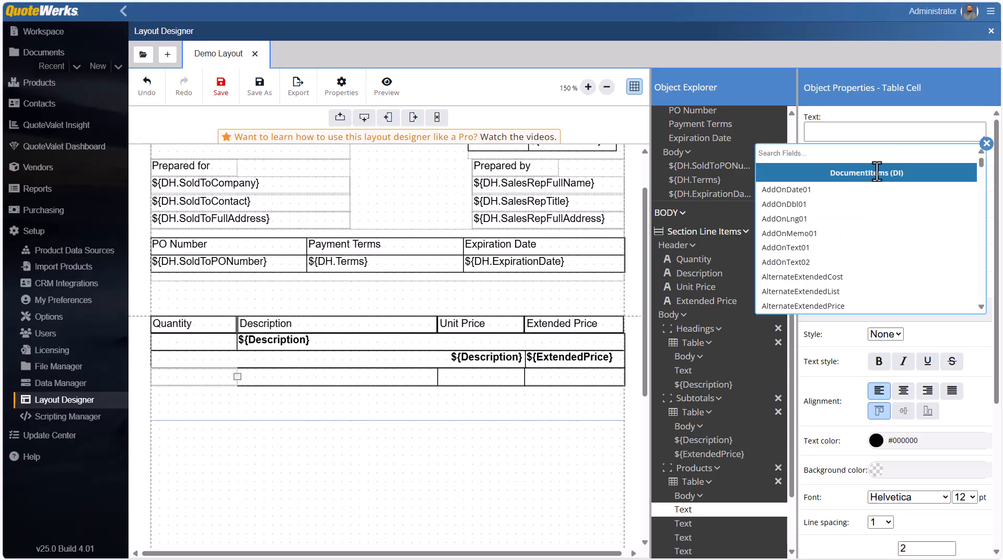
type("qtybas")
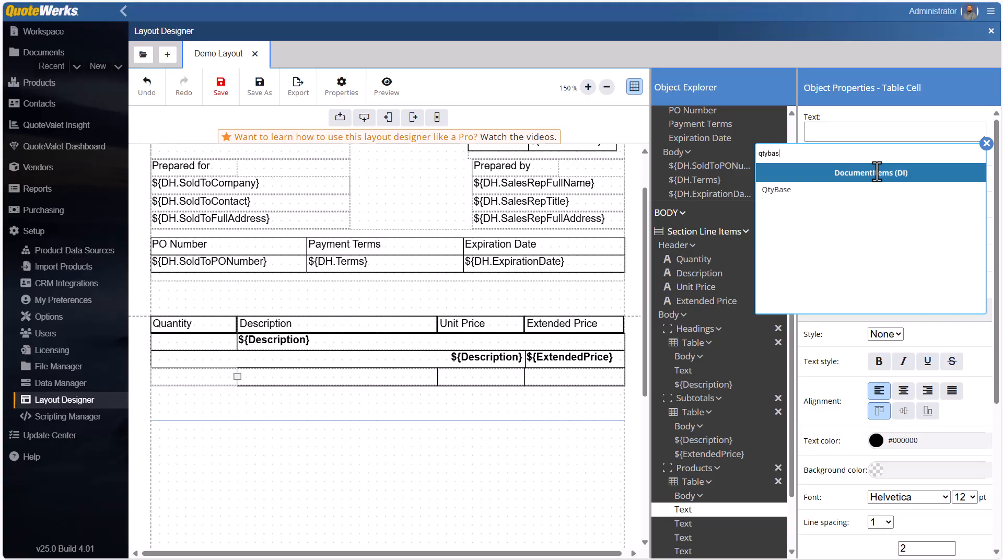
type("e")
left_click(833, 192)
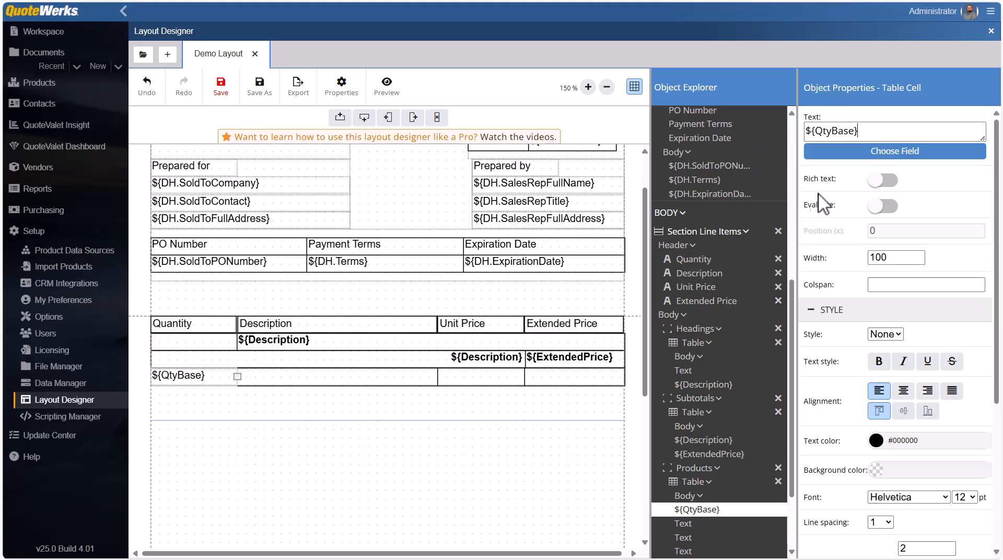
Step: Insert the Description field into the second cell of the Products table
left_click(852, 151)
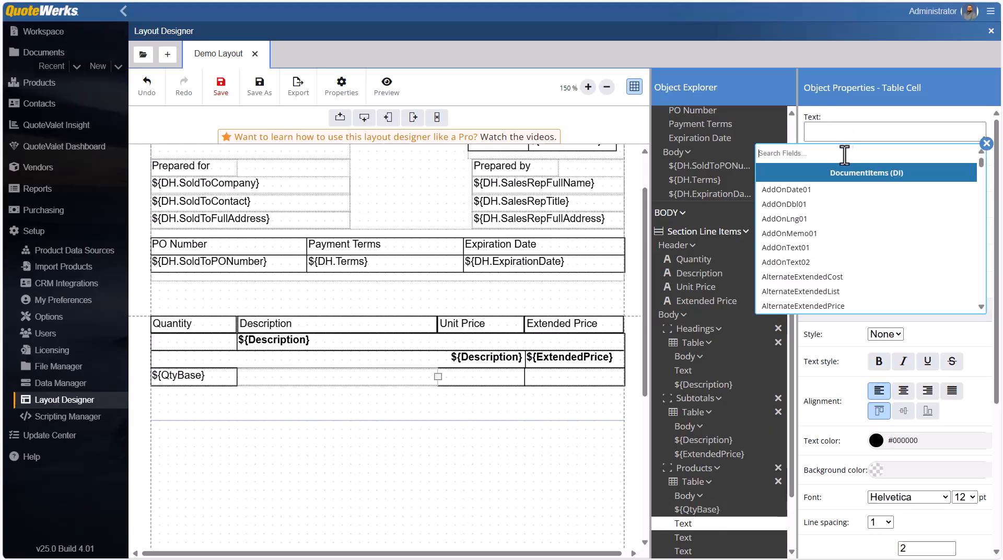
type("des")
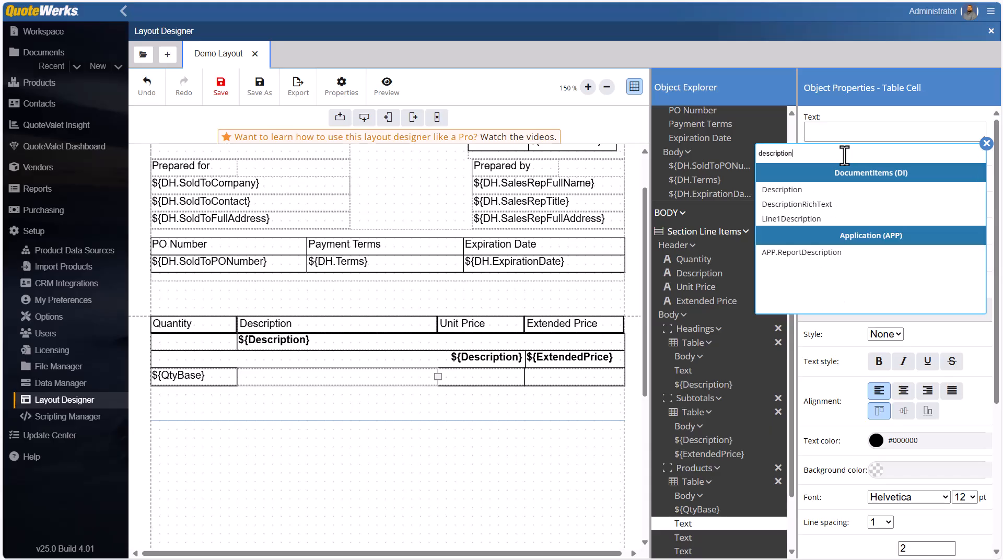
type("cription")
left_click(831, 190)
Step: Insert the UnitPrice field into the third cell of the Products table
left_click(491, 377)
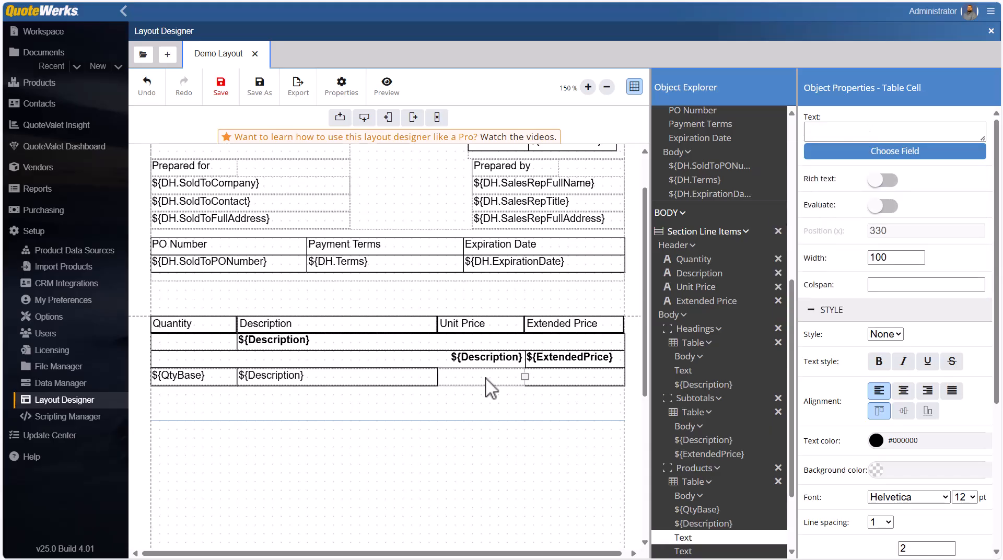
left_click(855, 156)
type("unitprice")
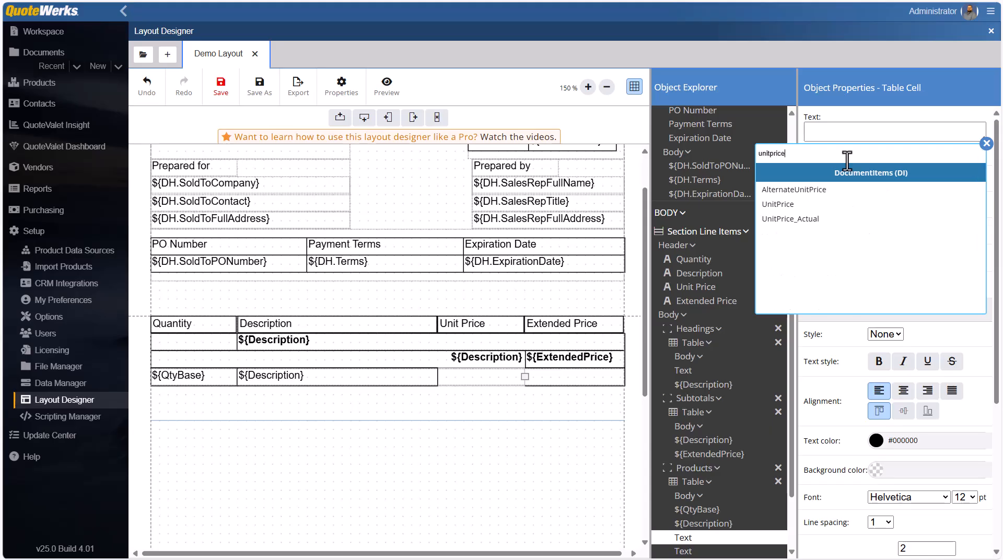
left_click(815, 205)
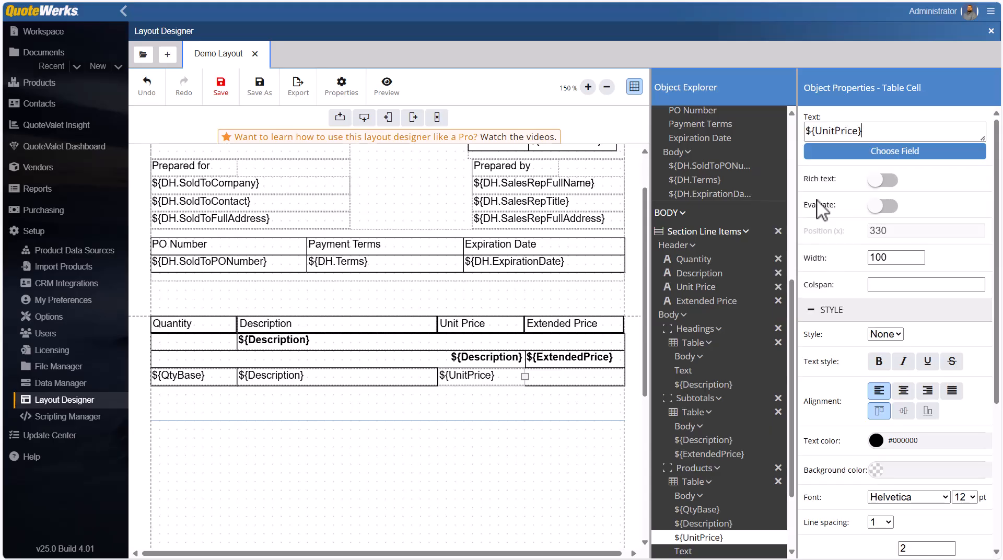
Step: Insert the ExtendedPrice field into the fourth cell of the Products table
left_click(611, 377)
left_click(887, 156)
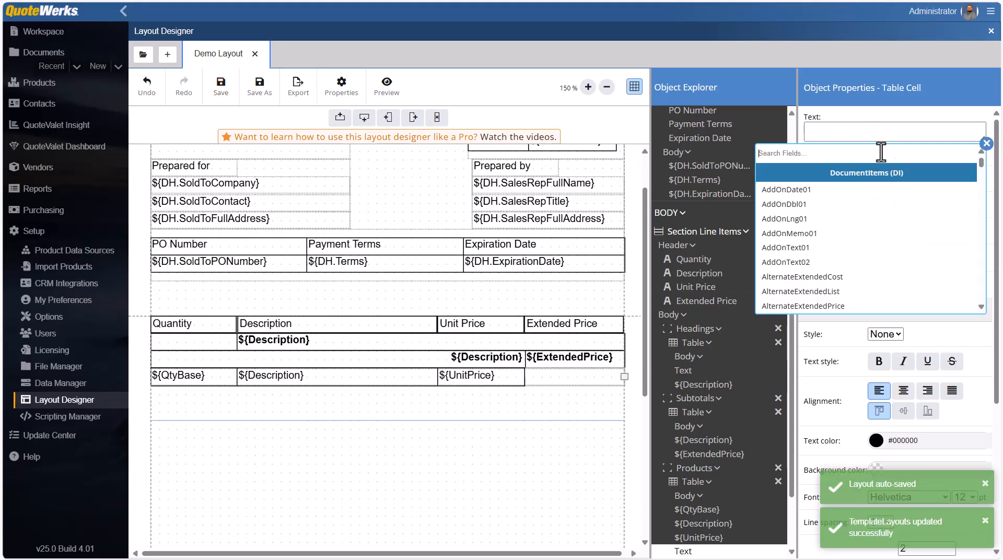
type("extend")
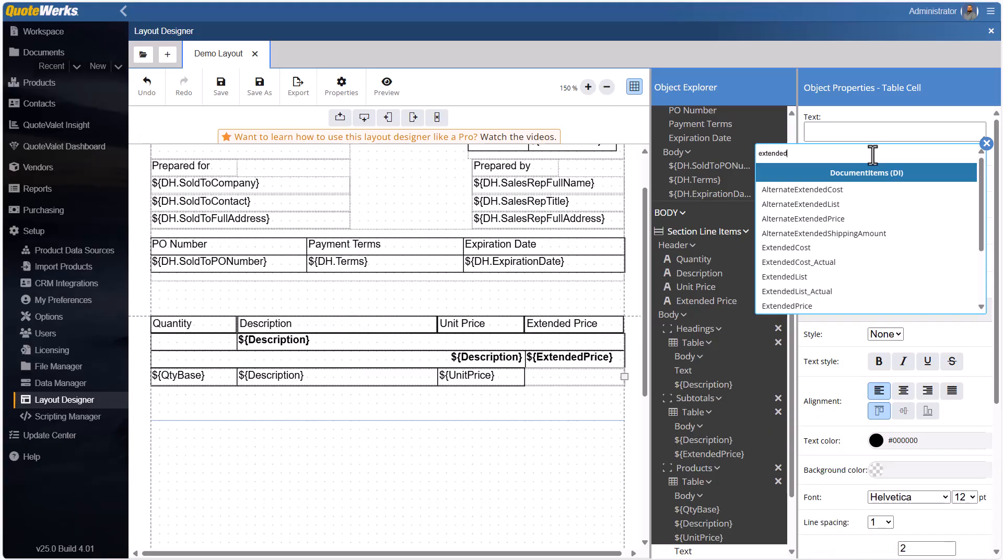
type("ed")
left_click(835, 306)
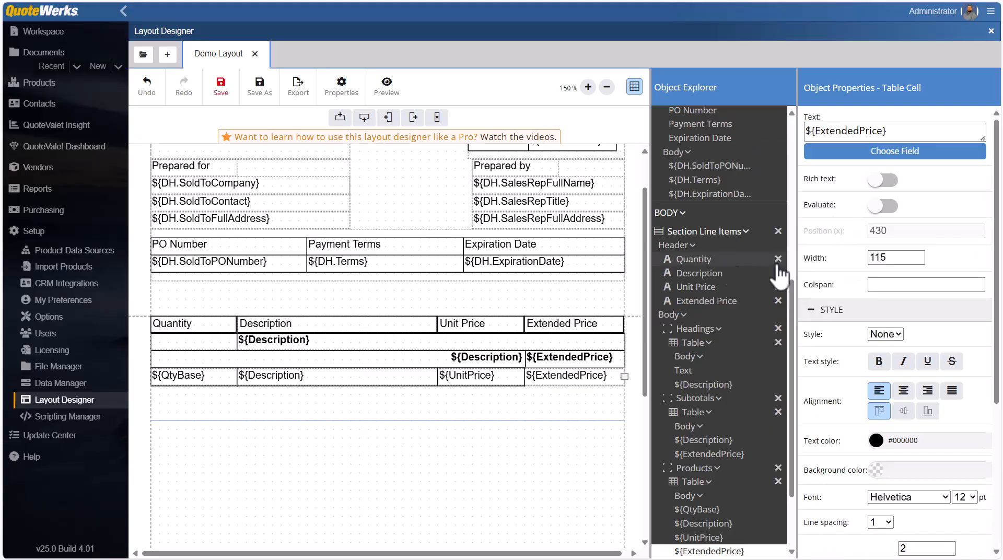
Step: Apply the currency pattern $ #,##0.00 to the UnitPrice cell in the Products table
left_click(496, 383)
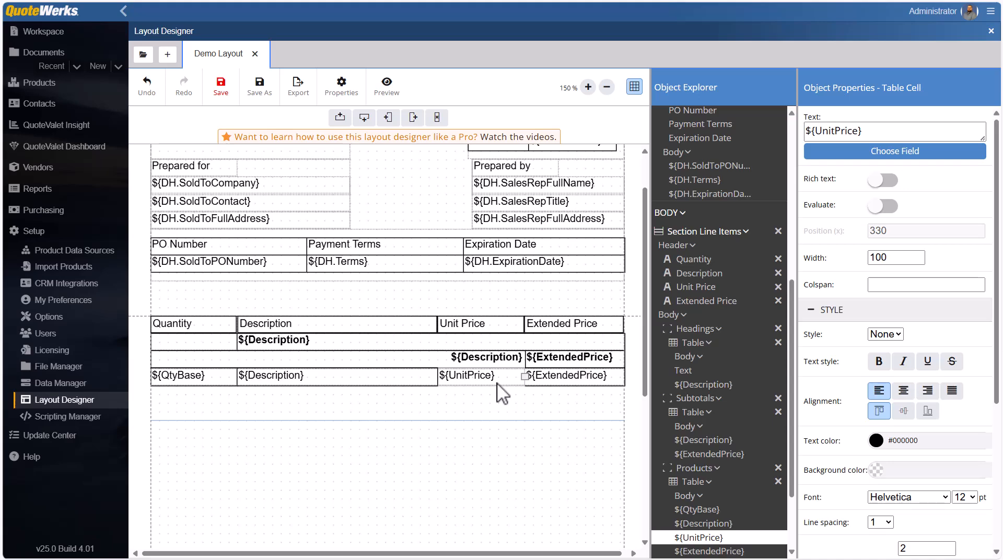
scroll(821, 405, "down", 4)
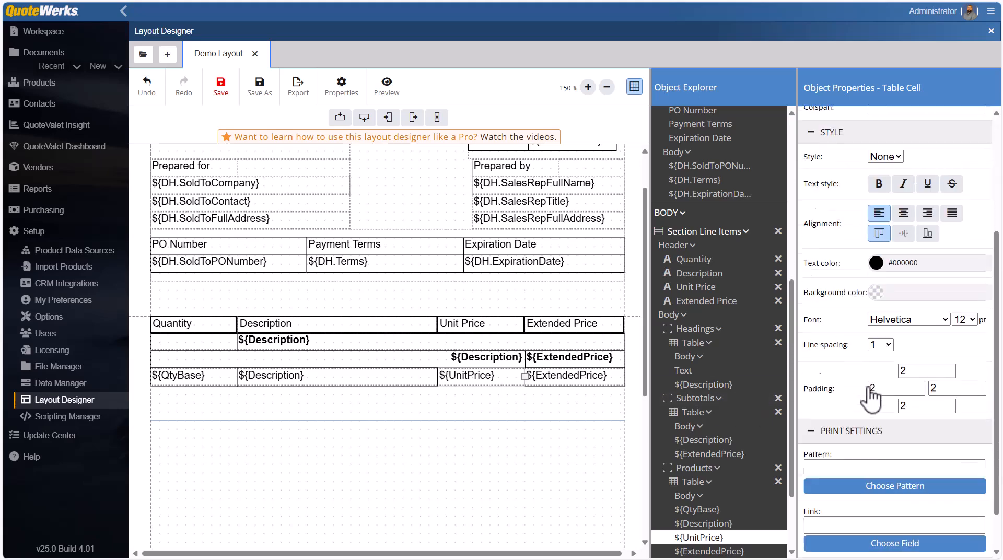
left_click(865, 439)
left_click(842, 381)
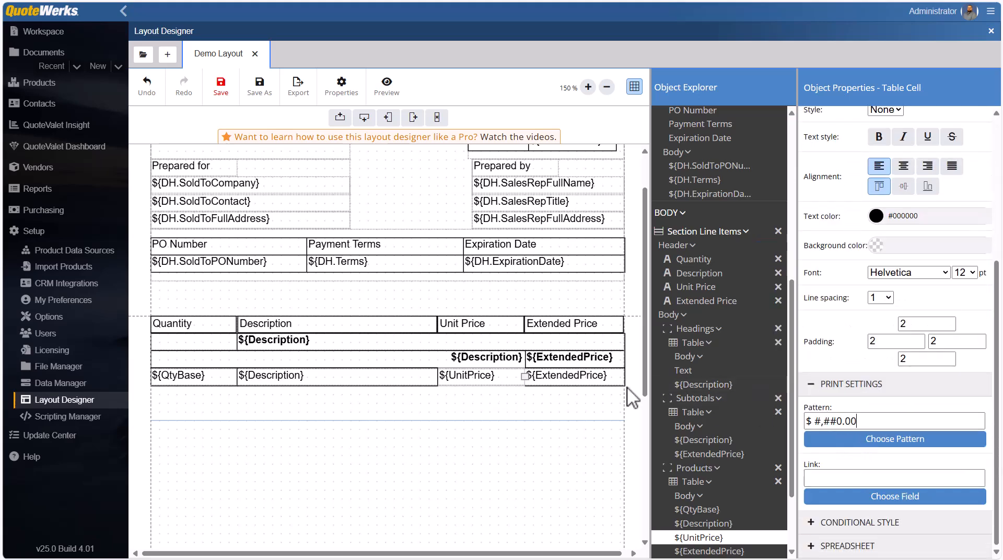
Step: Apply the currency pattern $ #,##0.00 to the ExtendedPrice cell in the Products table
left_click(601, 380)
left_click(878, 441)
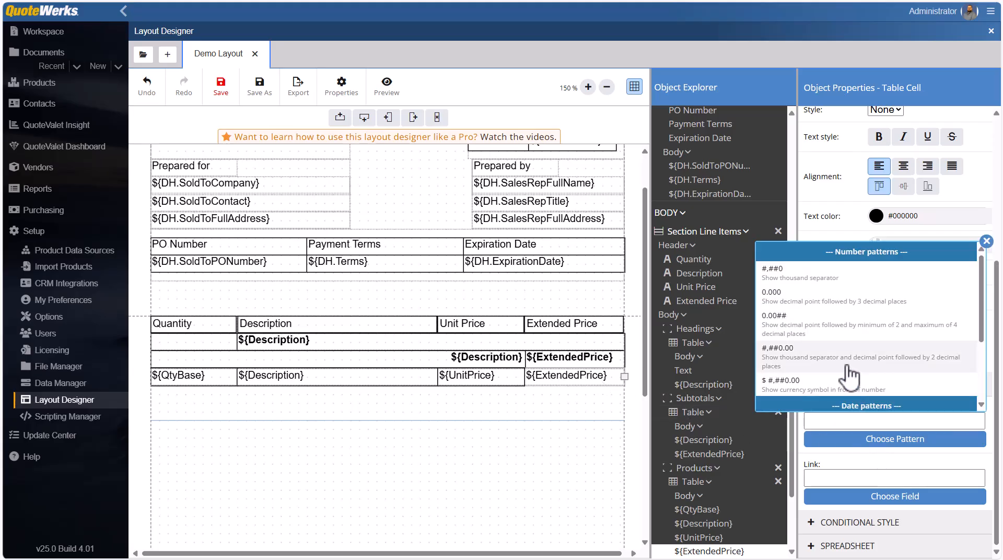
left_click(833, 385)
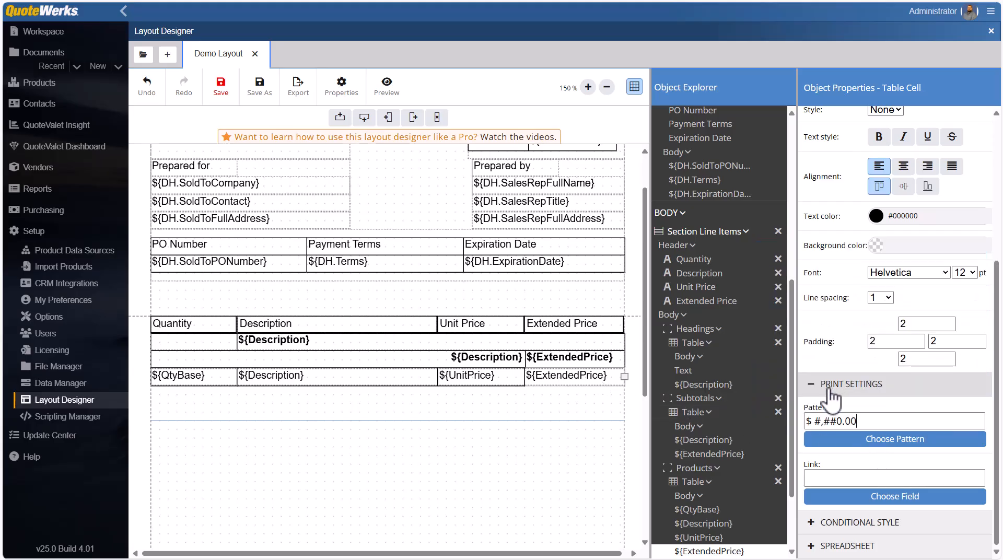
Step: Set the Products frame to be removed when empty and to shrink to its content height
left_click(695, 469)
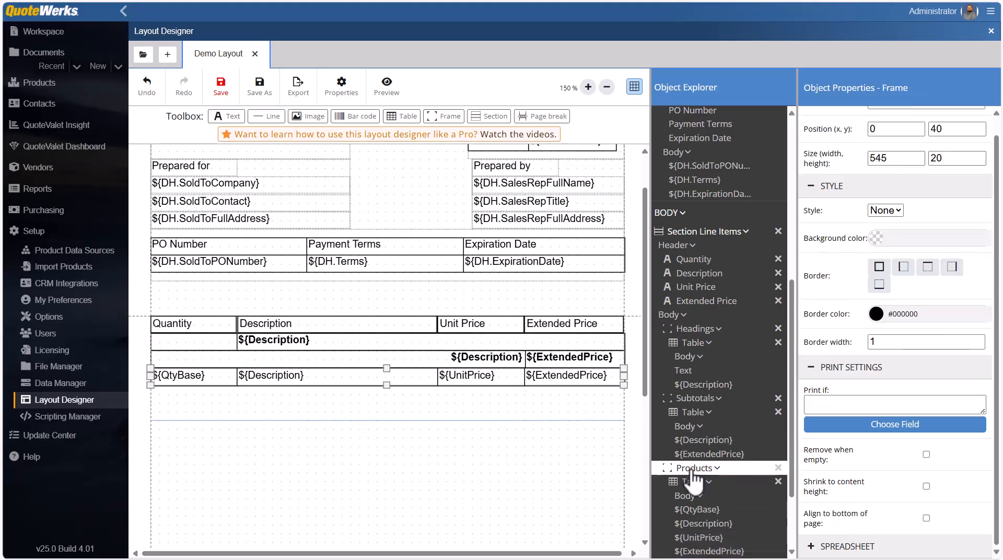
left_click(926, 454)
Step: Set the Products frame's print condition to ${LineType}==${:CON.TypeProductService} using the LineType field and the product/service type constant
left_click(863, 427)
type("linetype")
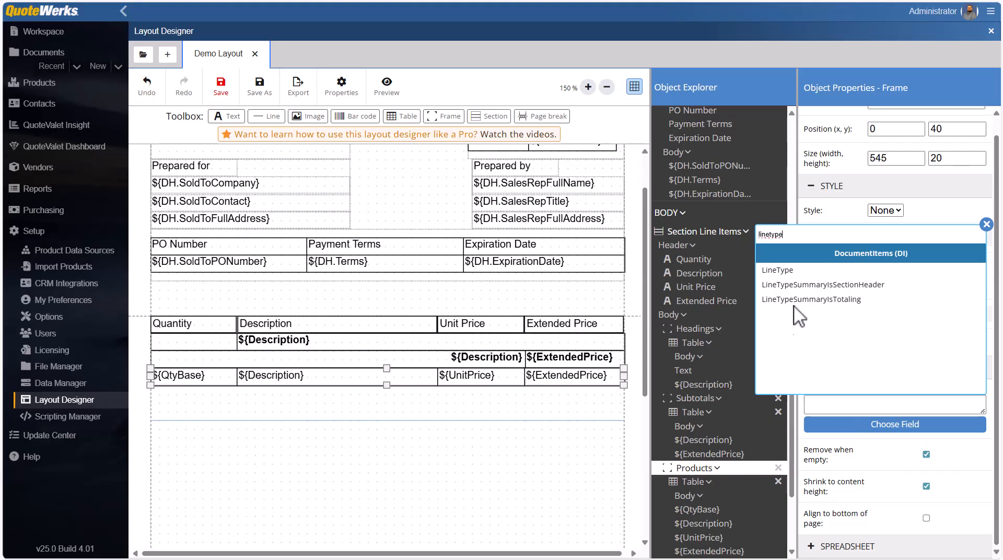
left_click(793, 271)
type("==")
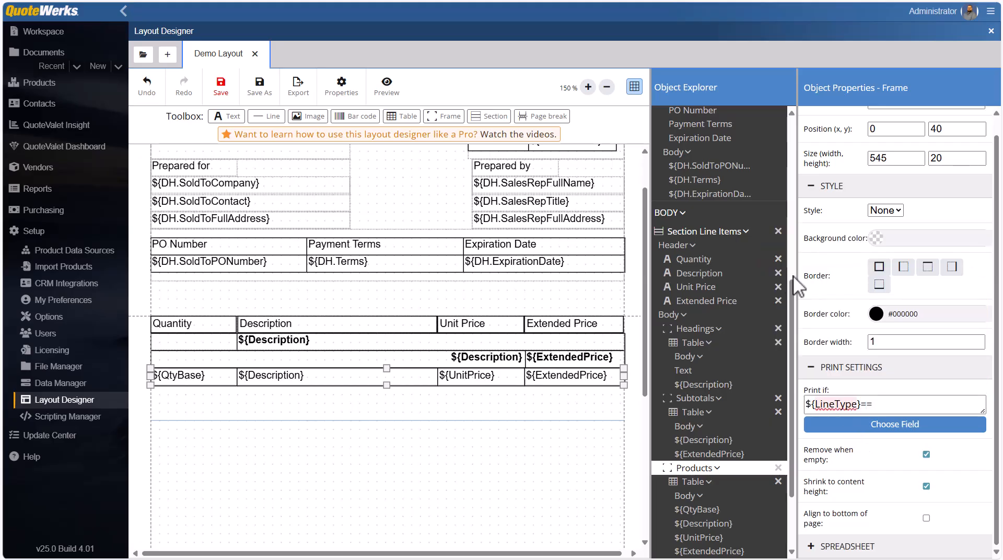
left_click(845, 422)
type("product")
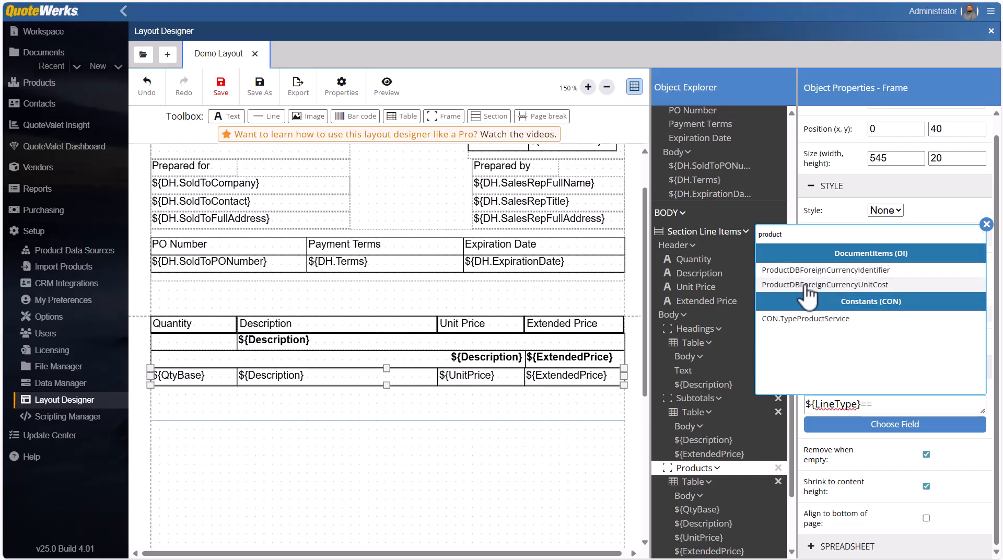
left_click(805, 320)
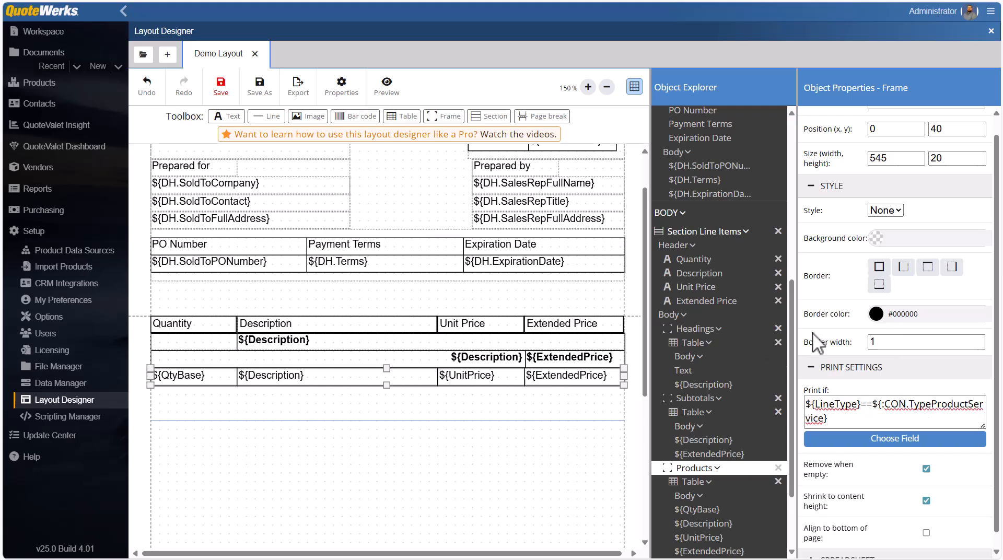
left_click(572, 453)
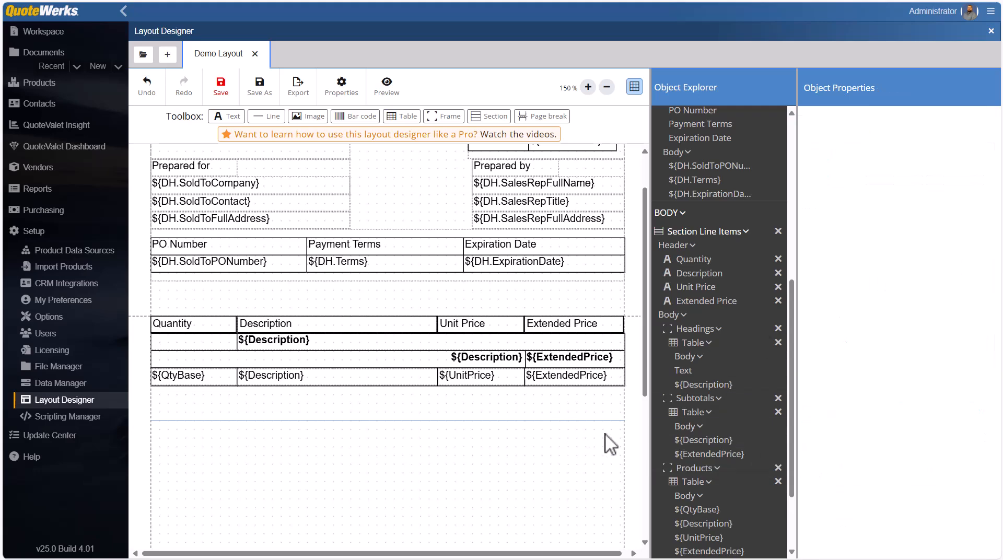
Step: Preview the layout with the sample quote and examine how the product, subtotal and heading rows print
left_click(386, 85)
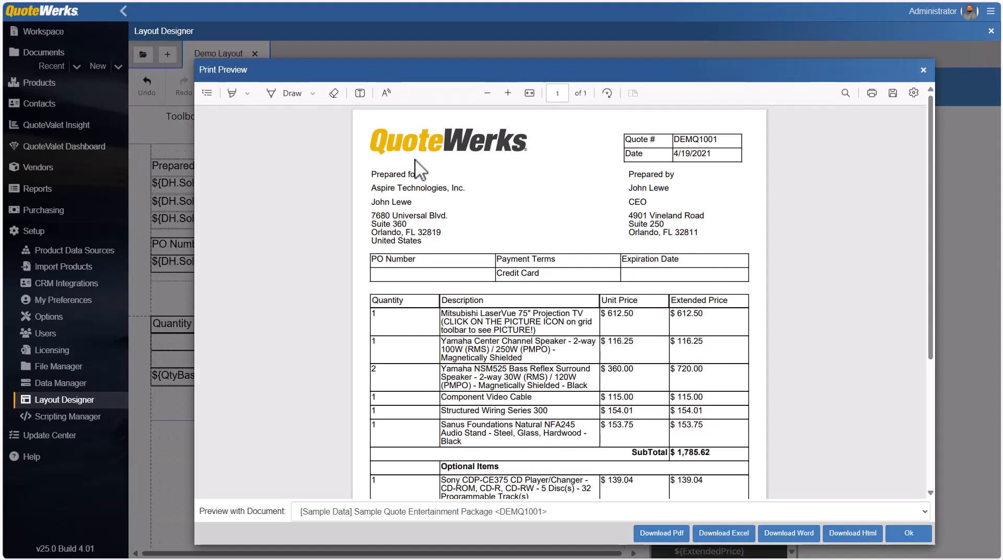
scroll(579, 297, "down", 3)
scroll(578, 298, "down", 1)
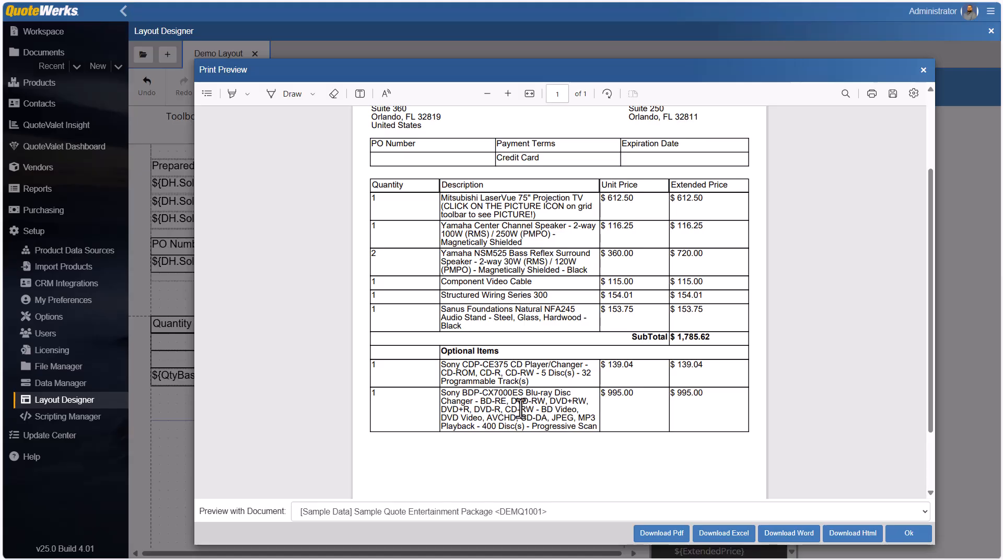
scroll(521, 408, "down", 1)
scroll(521, 408, "up", 3)
scroll(522, 403, "down", 2)
scroll(527, 413, "down", 2)
scroll(521, 402, "up", 4)
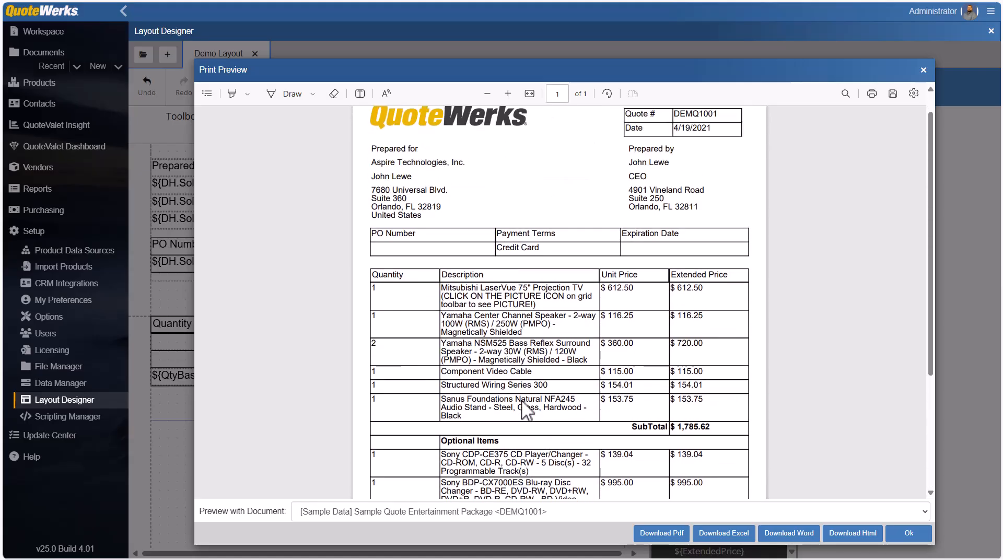
scroll(525, 410, "down", 2)
scroll(527, 394, "up", 2)
left_click(929, 76)
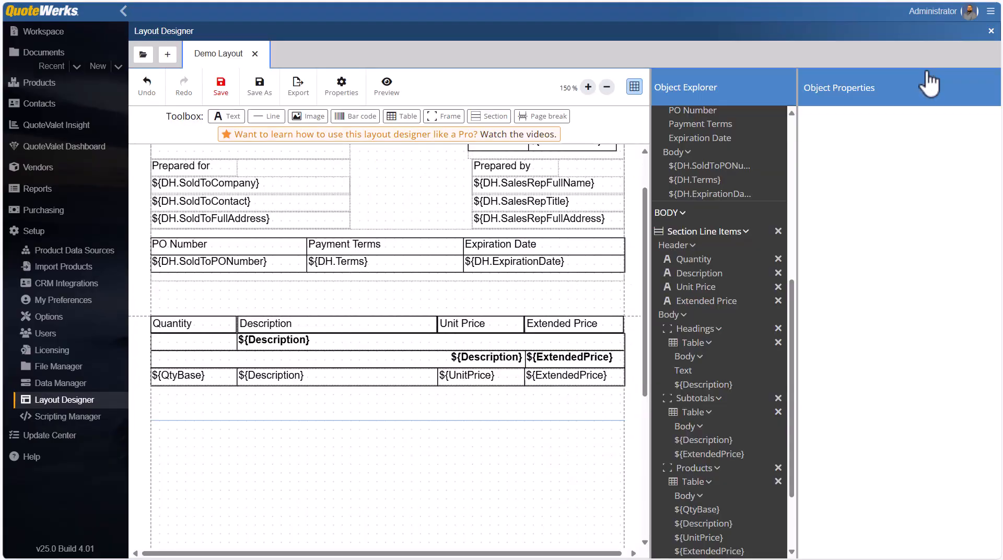
Step: Add a 240 by 100 frame below the line items section at position 300, 130
left_click_drag(645, 250, 635, 274)
left_click_drag(444, 116, 529, 410)
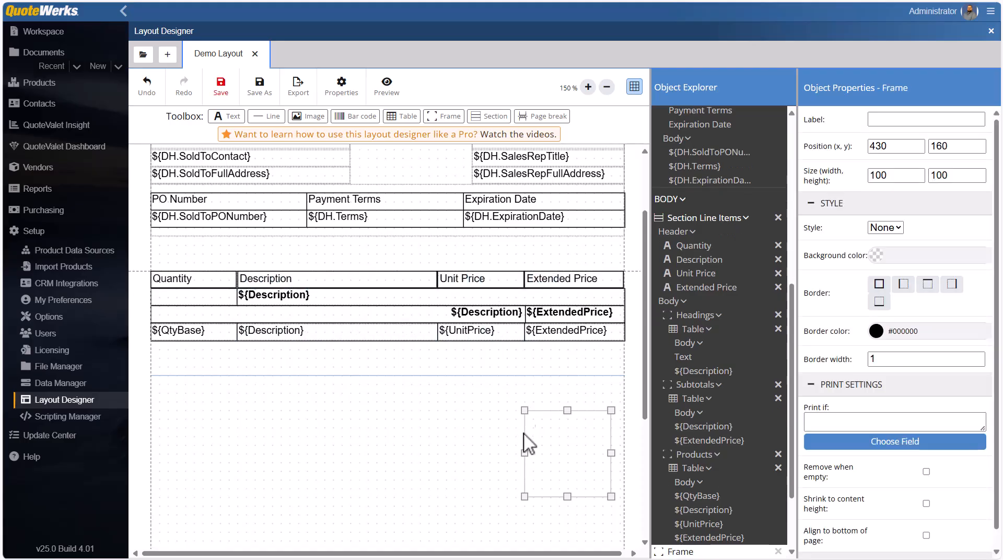
left_click_drag(520, 453, 506, 430)
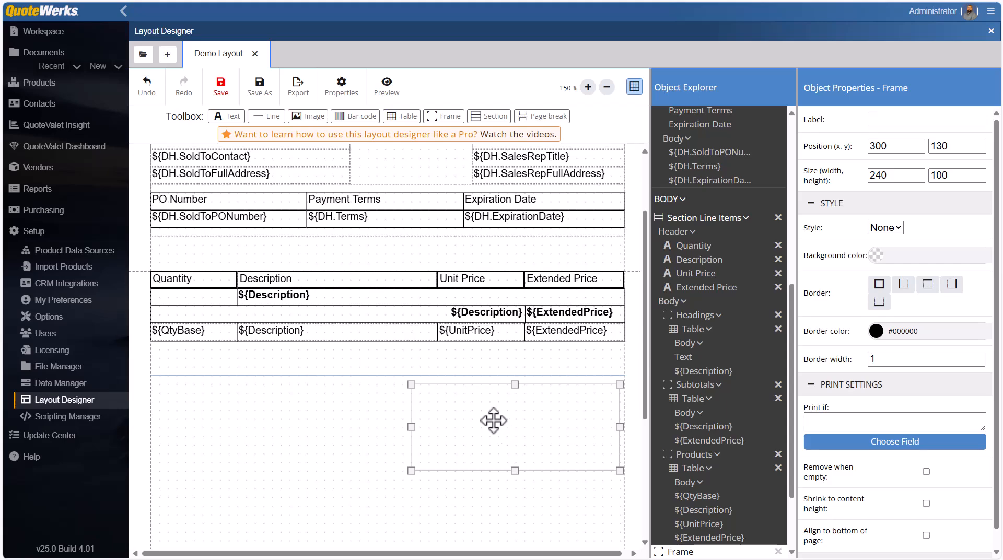
Step: Insert a two-column table with a header and 2 content rows inside the new frame
left_click_drag(398, 118, 481, 407)
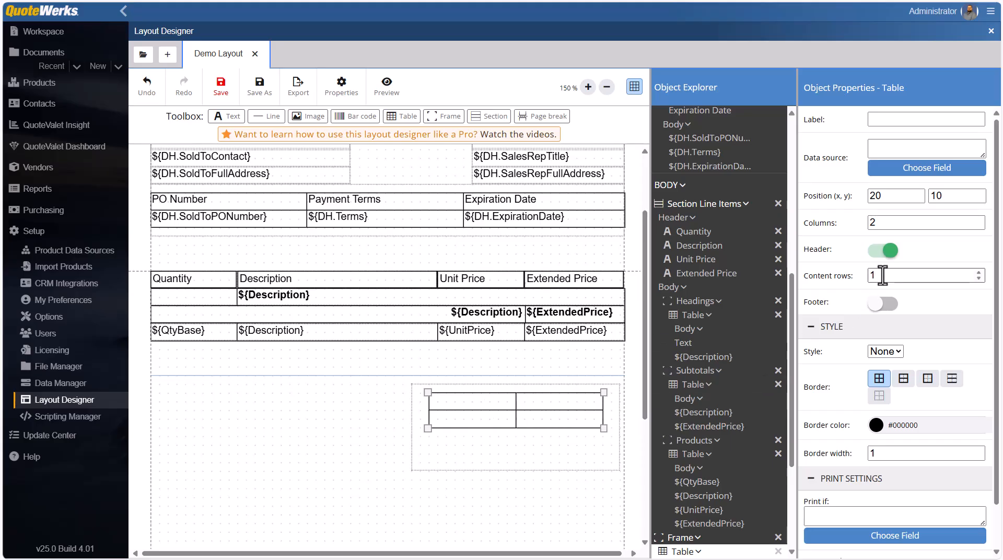
left_click_drag(883, 272, 869, 276)
type("2")
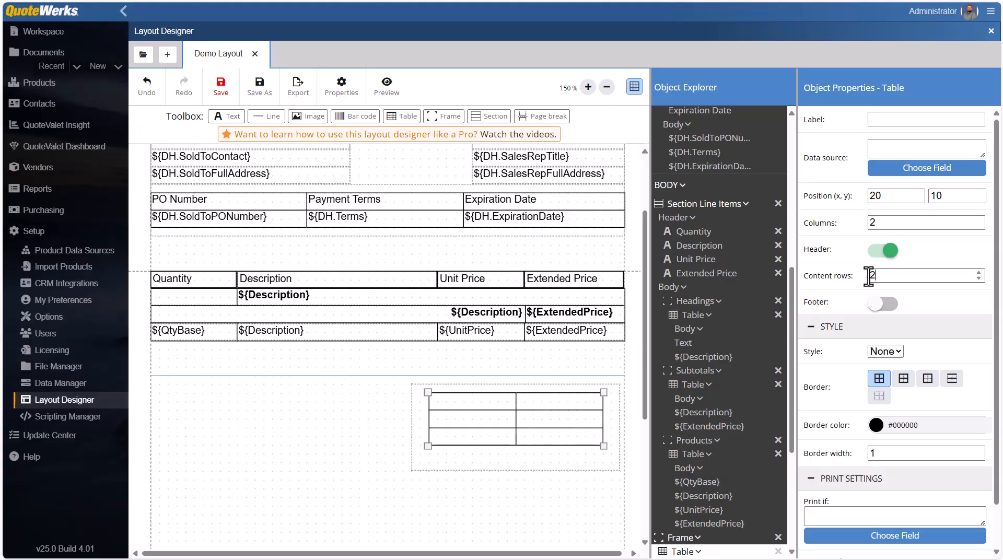
Step: Label the first-column cells of the new table Subtotal, Sales Tax and Total
left_click(485, 403)
left_click(877, 130)
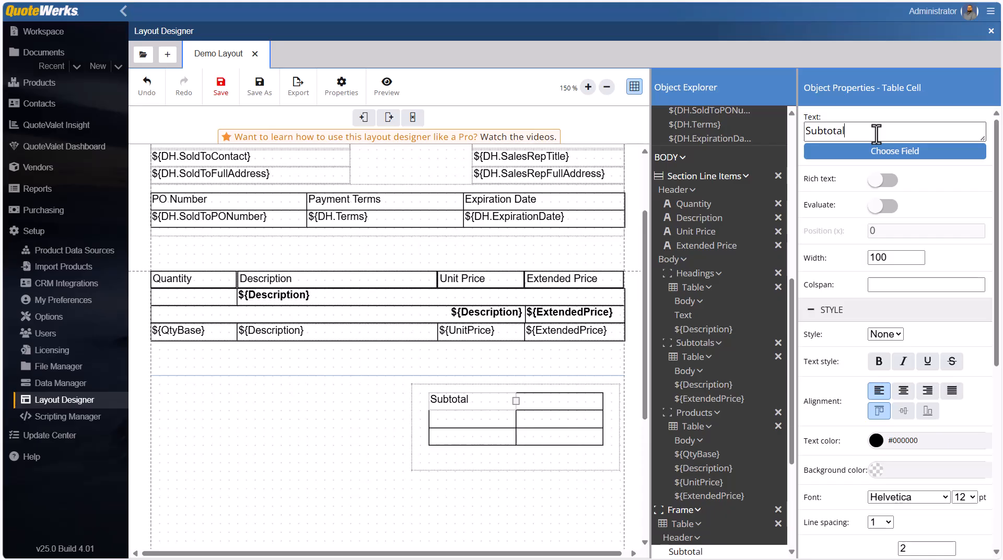
left_click(513, 418)
left_click(862, 133)
type("Sales Tax")
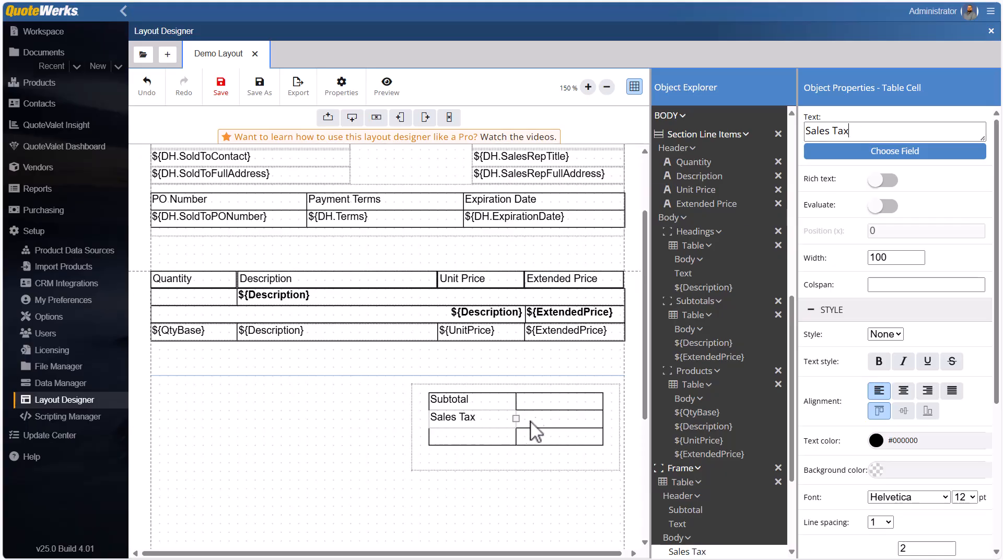
left_click(498, 439)
left_click(858, 131)
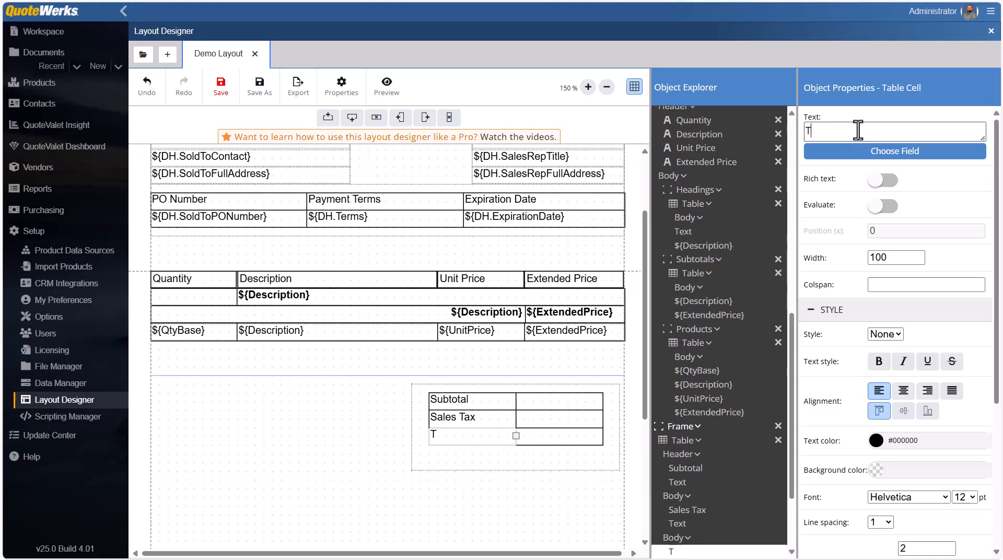
Step: Make the Subtotal, Sales Tax and Total labels bold
left_click(503, 421)
left_click(503, 408)
left_click(502, 413, "ctrl")
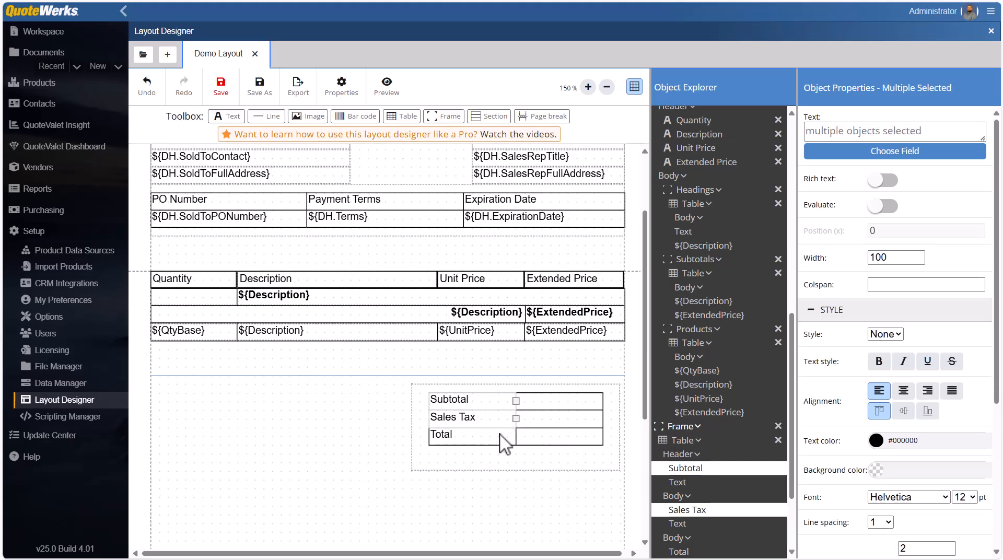
left_click(503, 438, "ctrl")
left_click(879, 361)
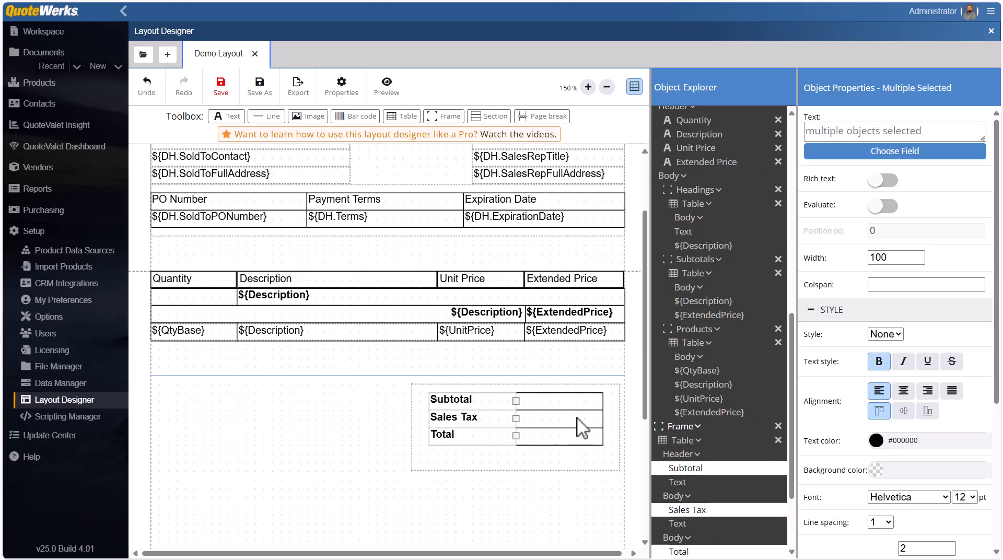
Step: Insert the DH.SubTotal field into the cell beside the Subtotal label
left_click(567, 402)
left_click(935, 157)
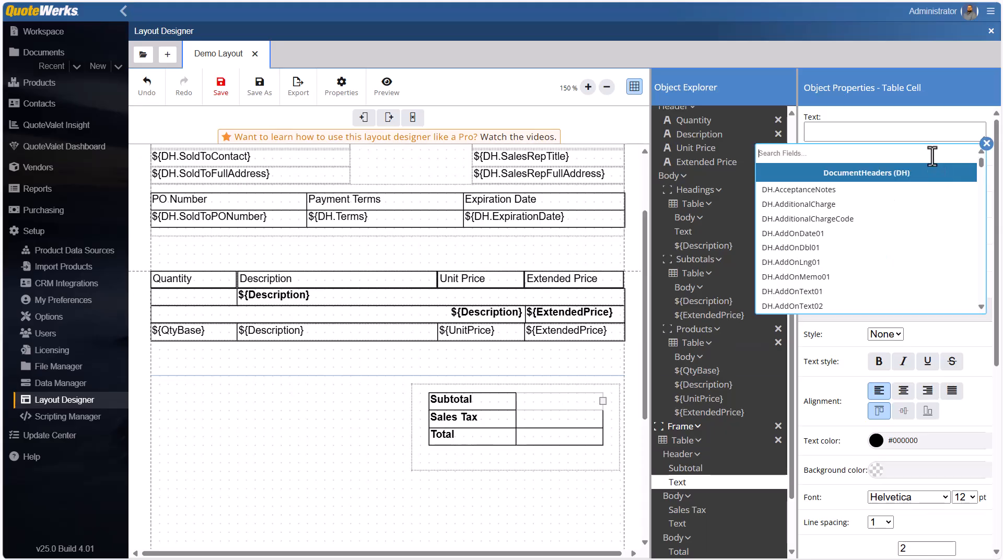
type("subtotal")
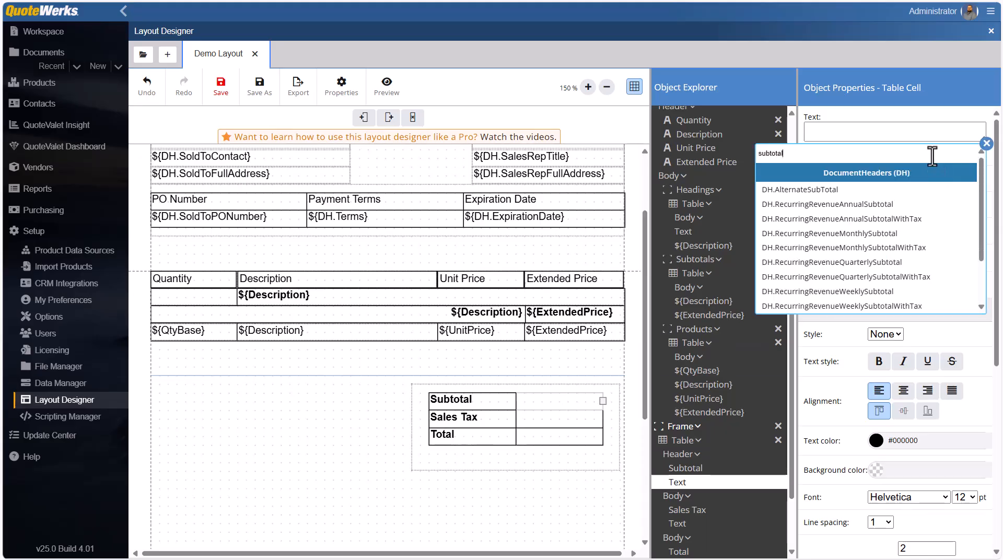
scroll(897, 209, "down", 1)
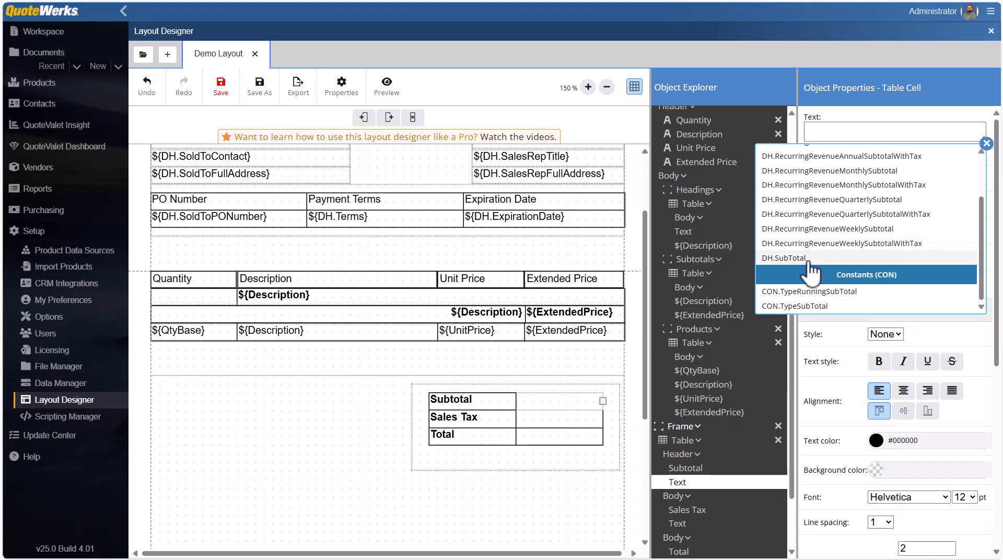
left_click(845, 258)
Step: Insert the DH.TotalTax field into the cell beside the Sales Tax label
left_click(558, 421)
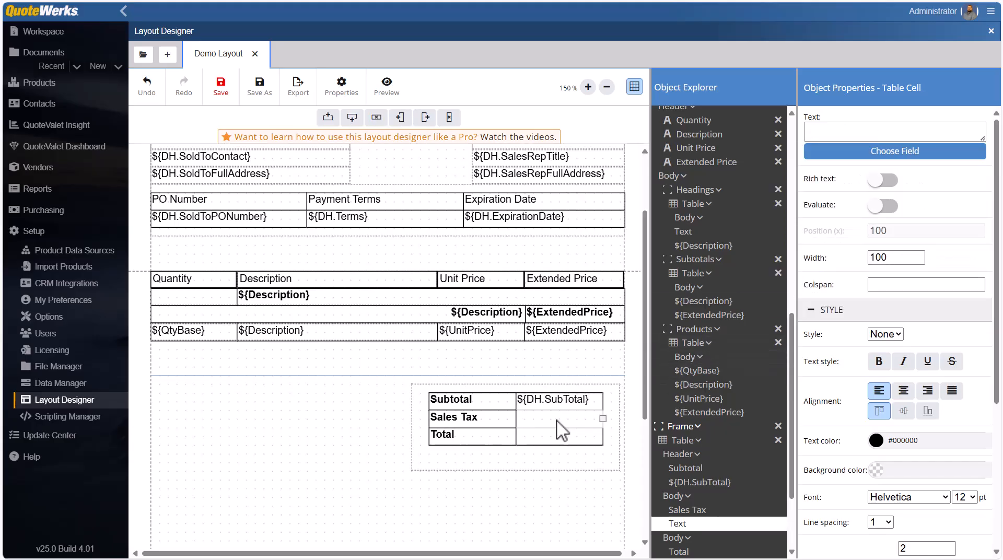
left_click(884, 153)
type("tax")
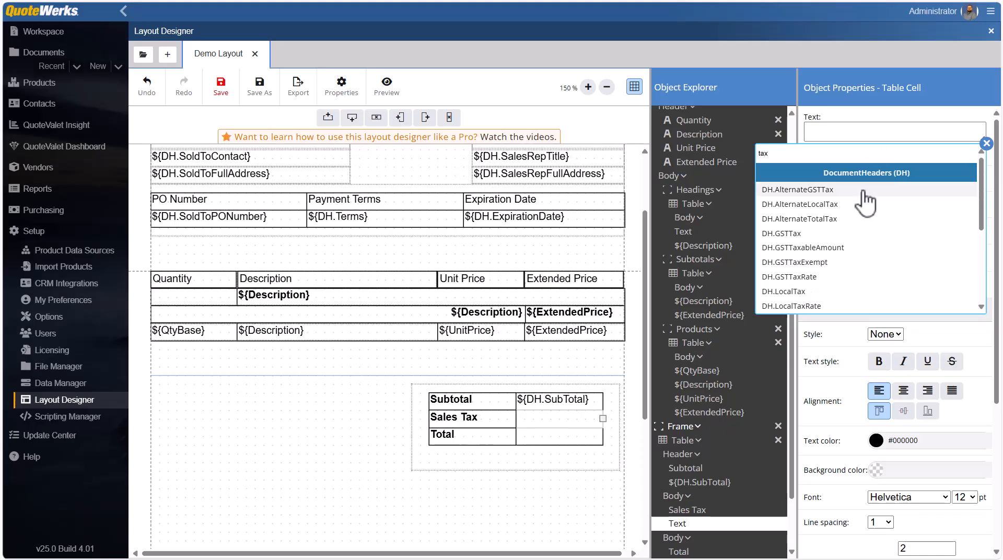
scroll(865, 201, "down", 5)
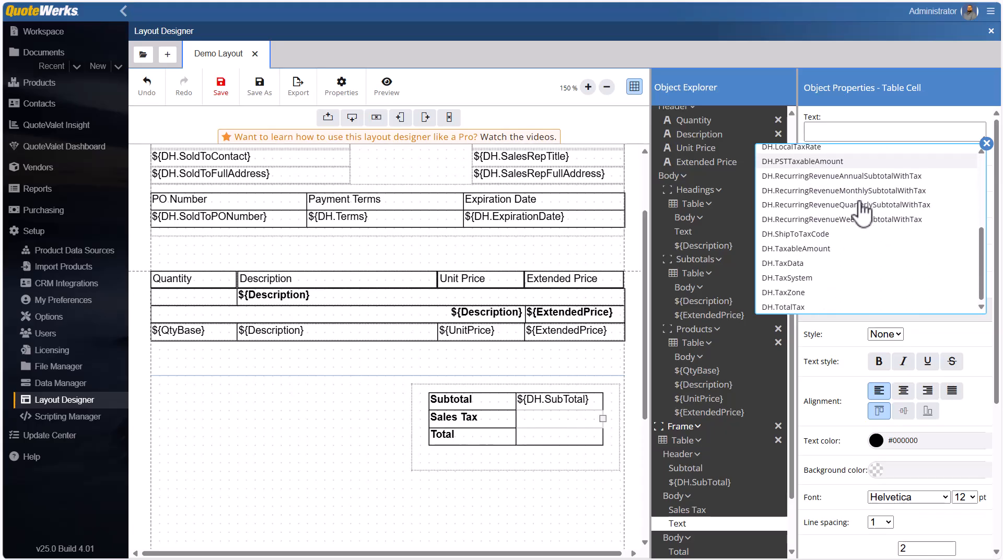
left_click(828, 308)
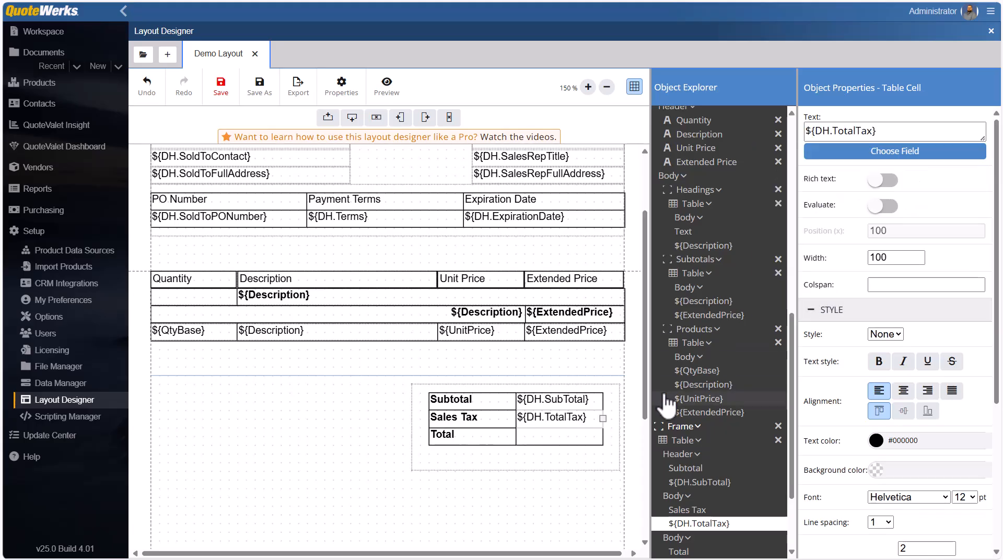
Step: Insert the DH.GrandTotal field into the cell beside the Total label and make it bold
left_click(591, 439)
left_click(866, 155)
type("grand")
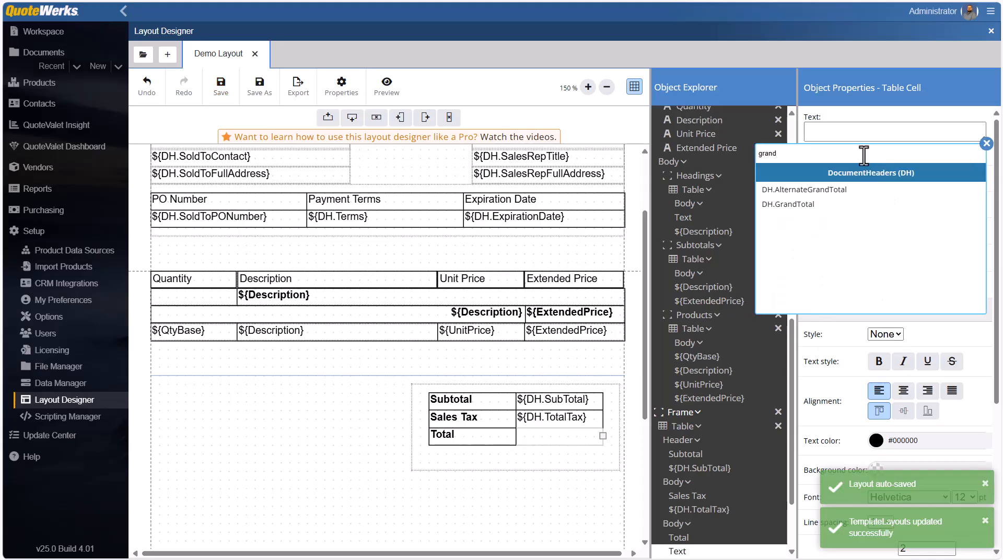
left_click(825, 205)
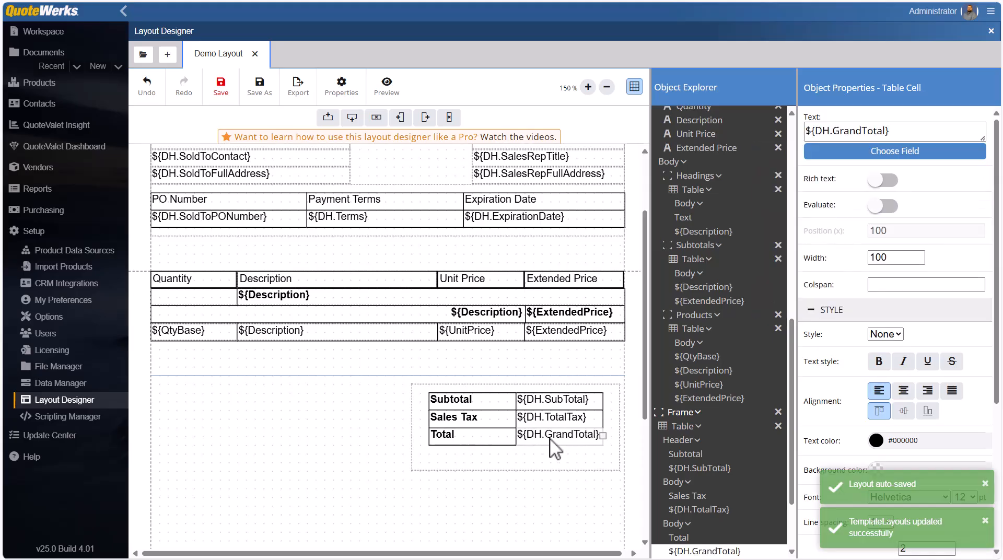
left_click(879, 361)
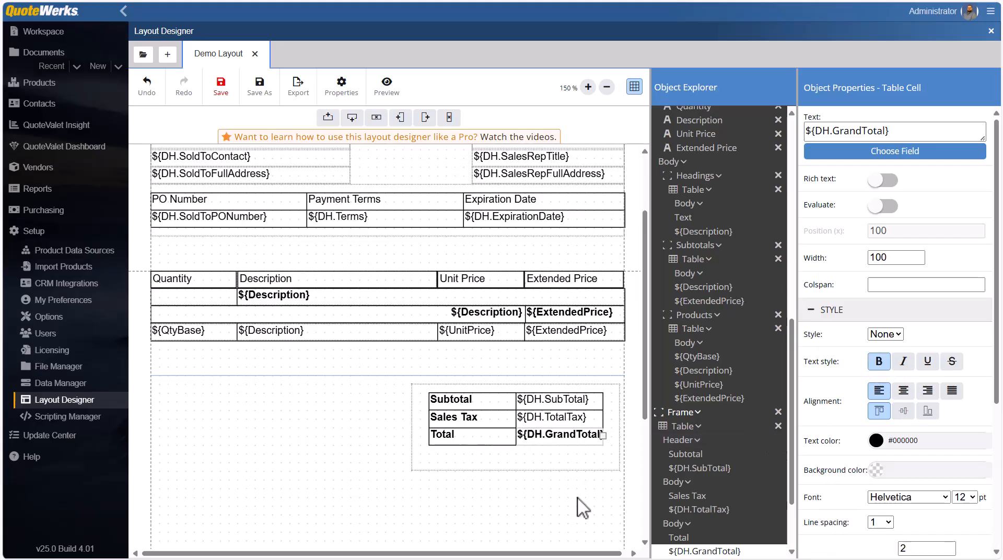
left_click(544, 517)
Step: Preview the layout with the sample quote and examine both pages, including the placement of the totals table
left_click(387, 86)
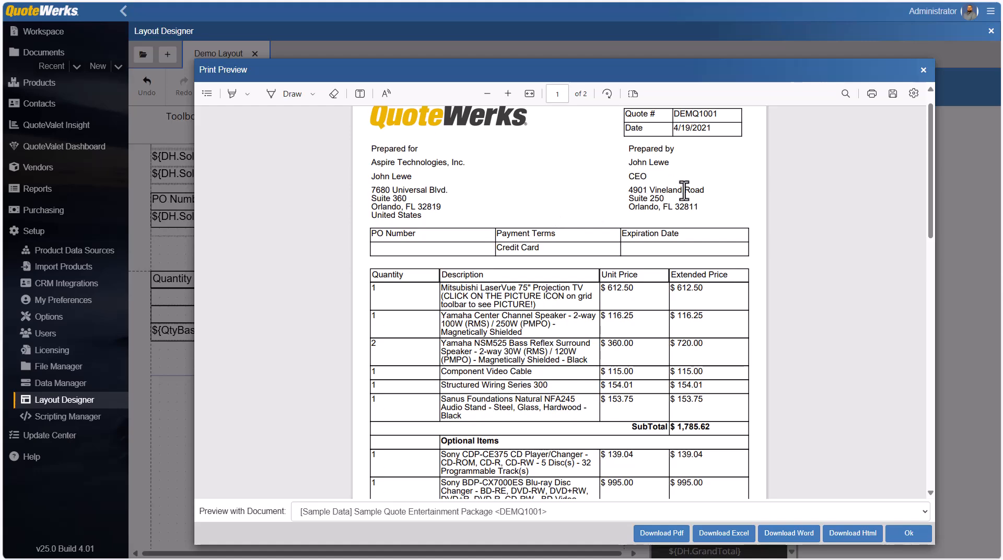
scroll(762, 235, "up", 2)
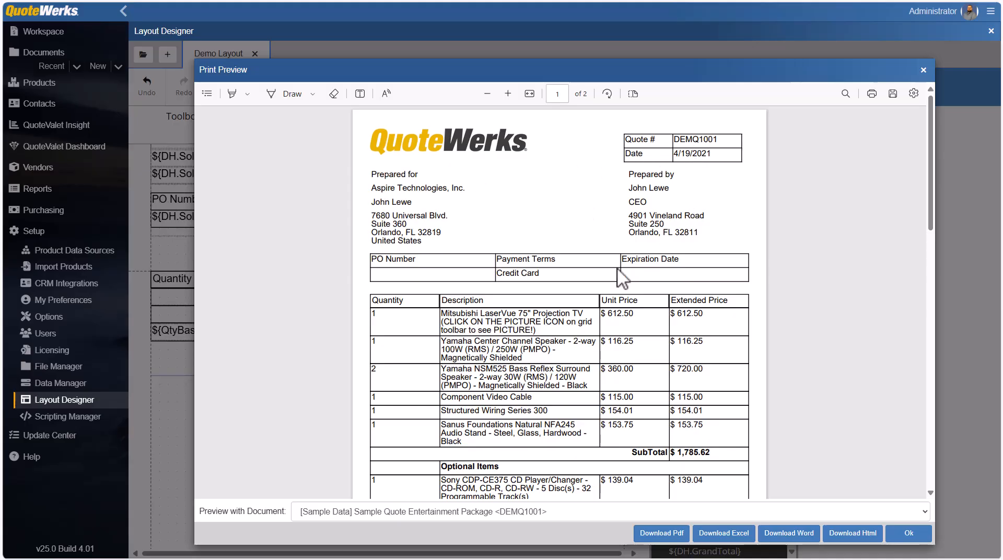
scroll(622, 277, "down", 3)
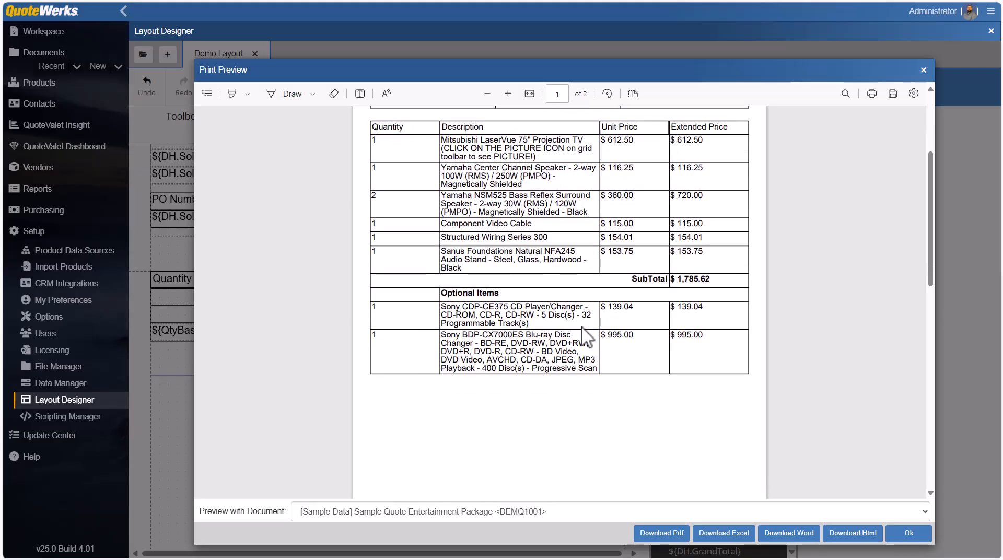
scroll(669, 342, "down", 8)
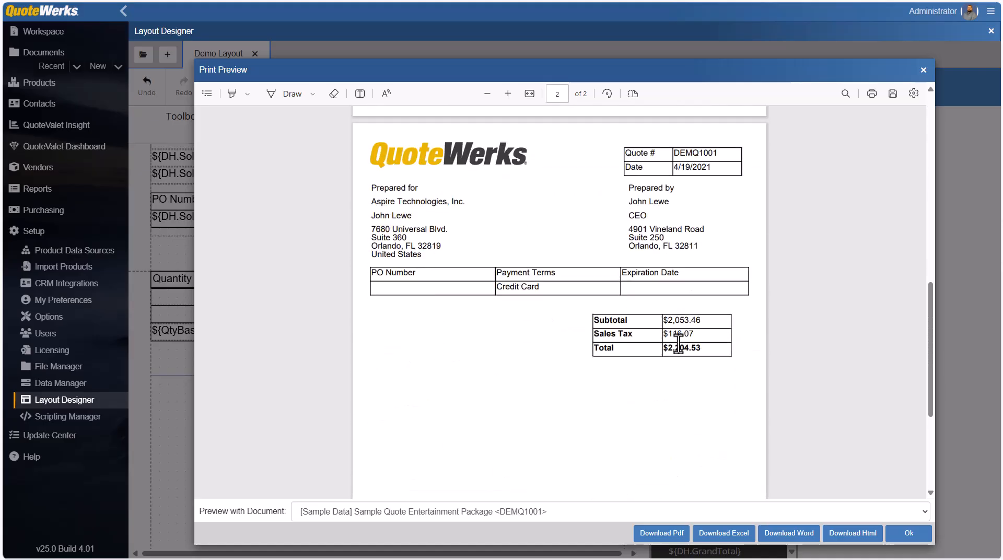
scroll(678, 343, "down", 3)
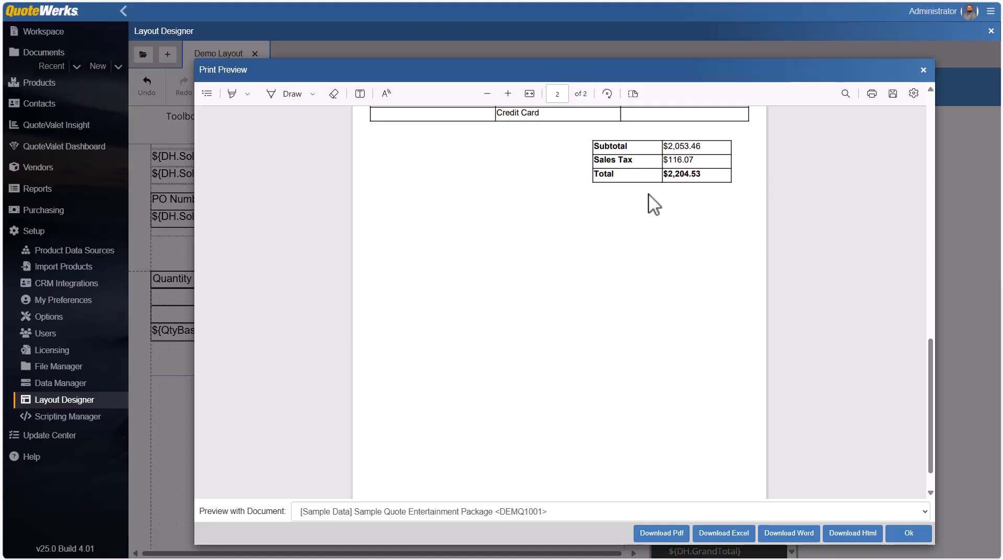
scroll(653, 206, "up", 15)
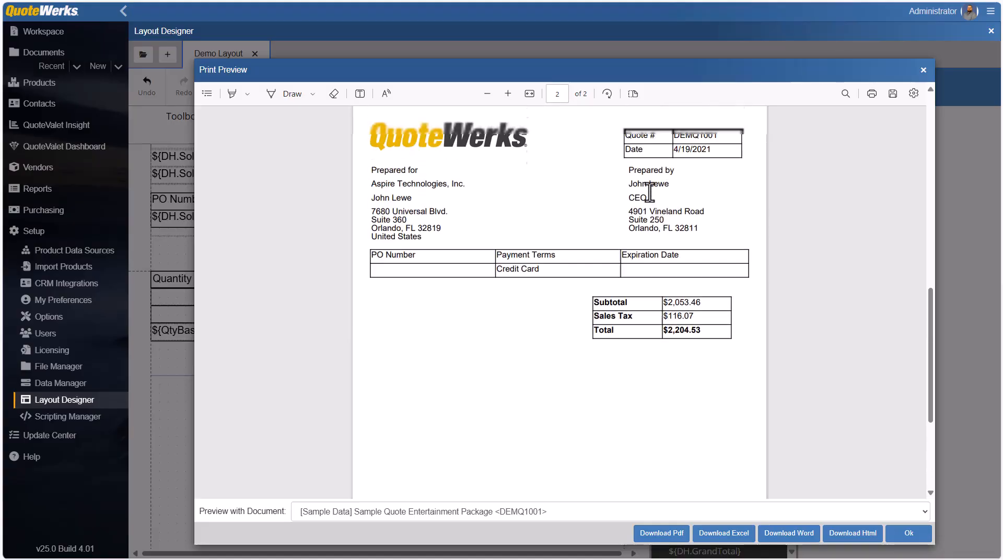
scroll(650, 205, "up", 4)
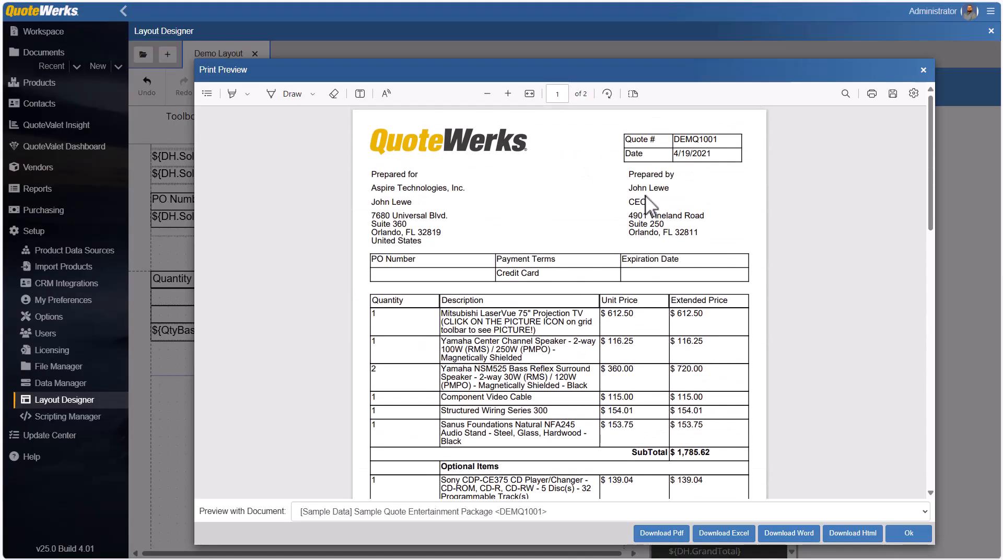